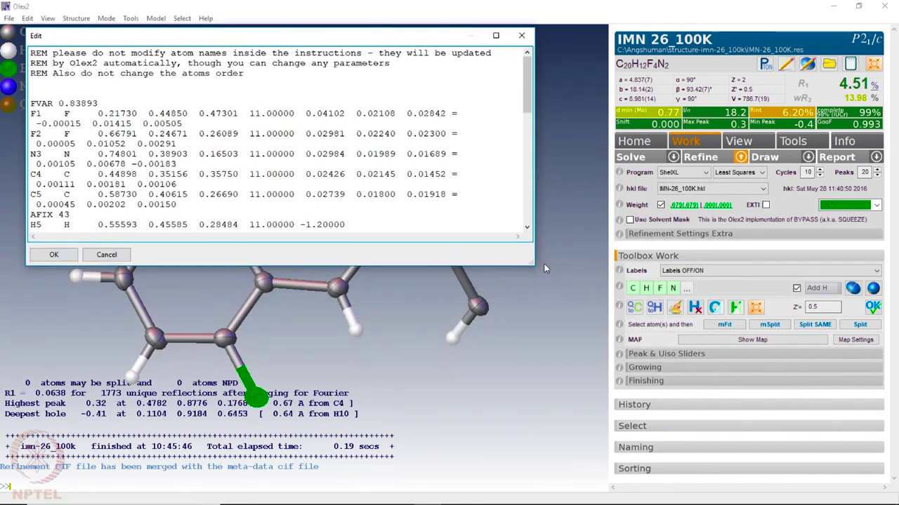
- Enlarge the atom instruction editor and examine the F1 entry's atom name, element type and fractional coordinates
drag(533, 264, 602, 484)
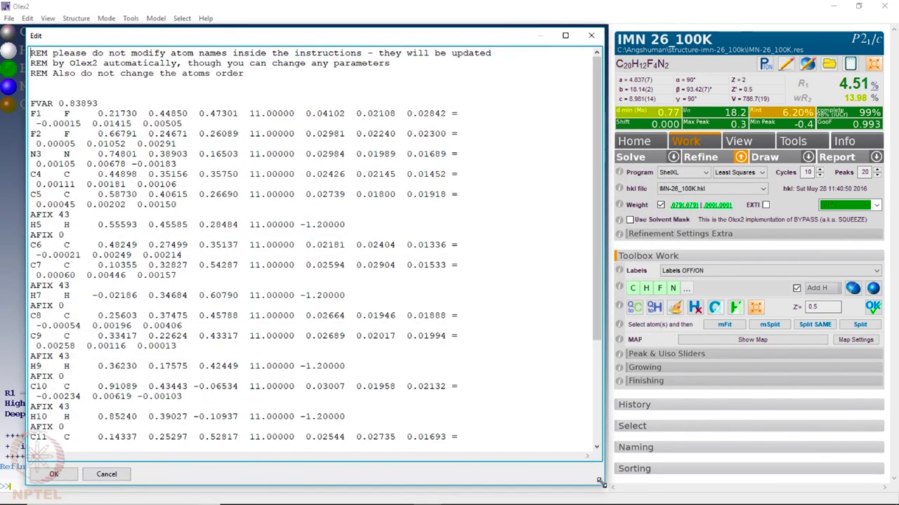
double_click(34, 113)
drag(62, 113, 179, 123)
drag(98, 113, 243, 119)
click(131, 123)
click(97, 114)
double_click(117, 113)
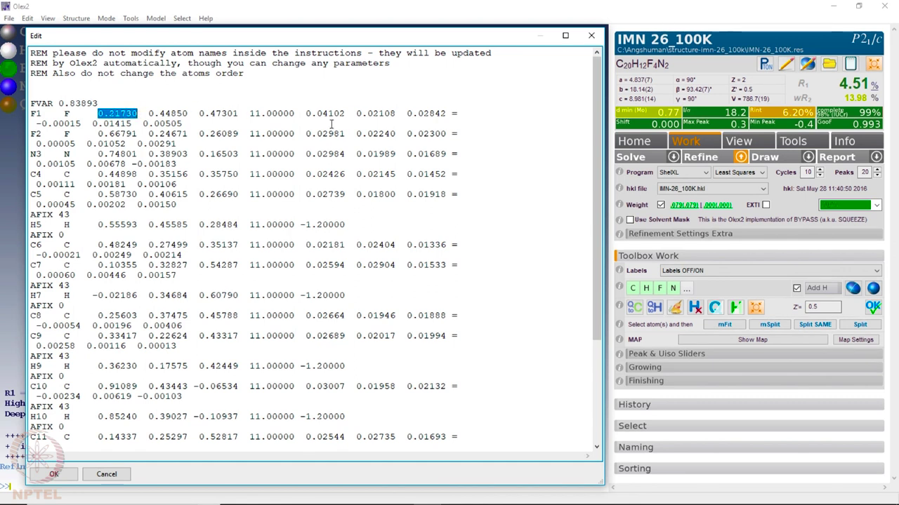
- Examine the F1 entry's site occupancy value and its anisotropic displacement parameters
click(253, 112)
drag(256, 113, 296, 113)
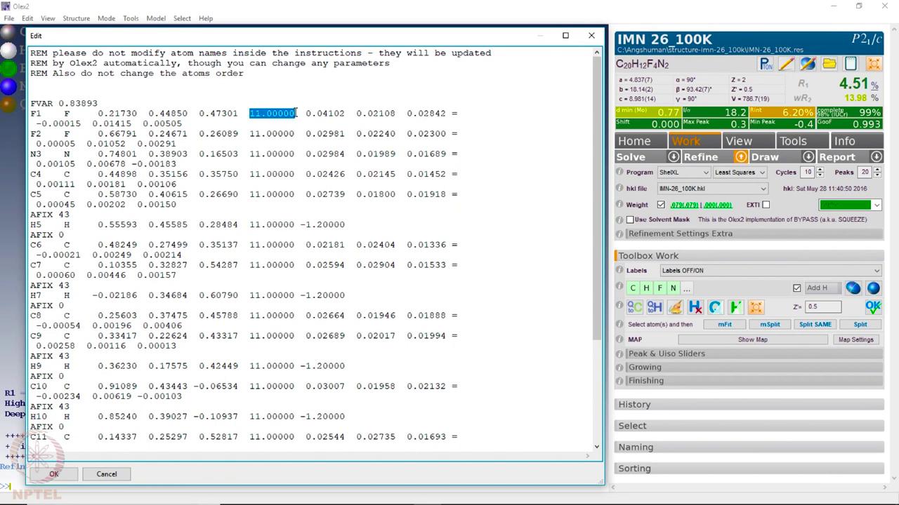
drag(250, 113, 295, 113)
click(269, 113)
mouse_move(268, 113)
mouse_down()
mouse_move(295, 113)
mouse_move(254, 113)
mouse_up()
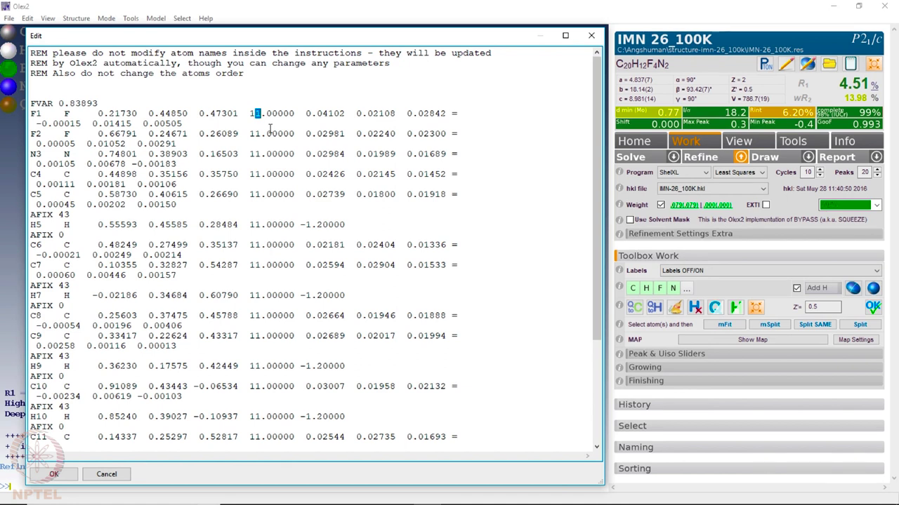
click(306, 115)
key(shift+Down)
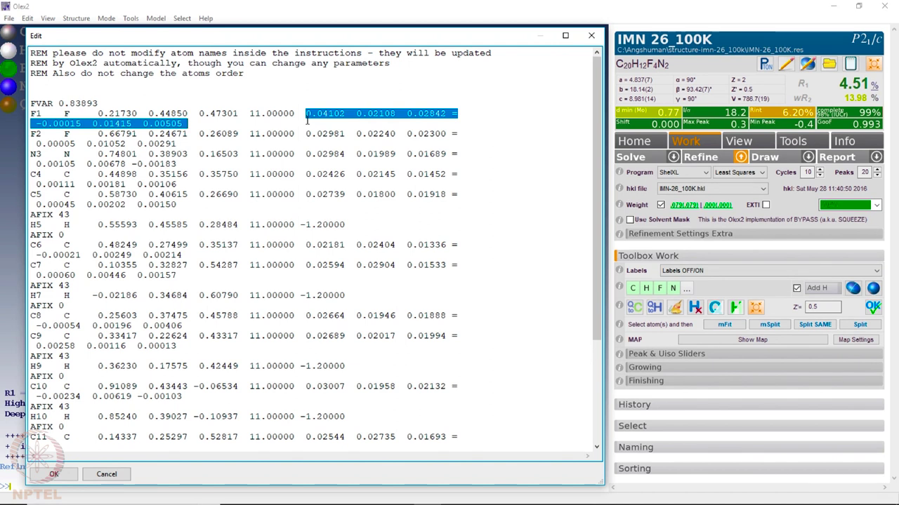
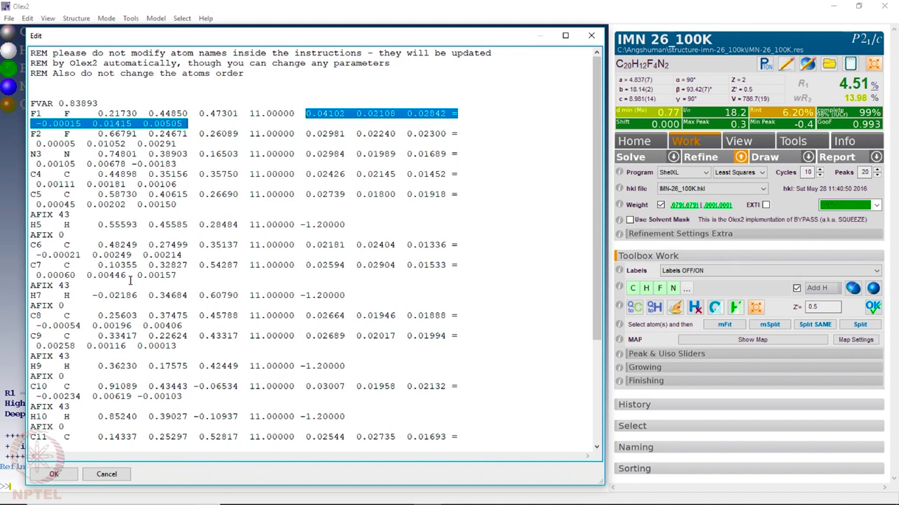
- Examine the C5 entry and the AFIX 43 block that follows it, including the H5 coordinates
scroll(130, 281, down, 1)
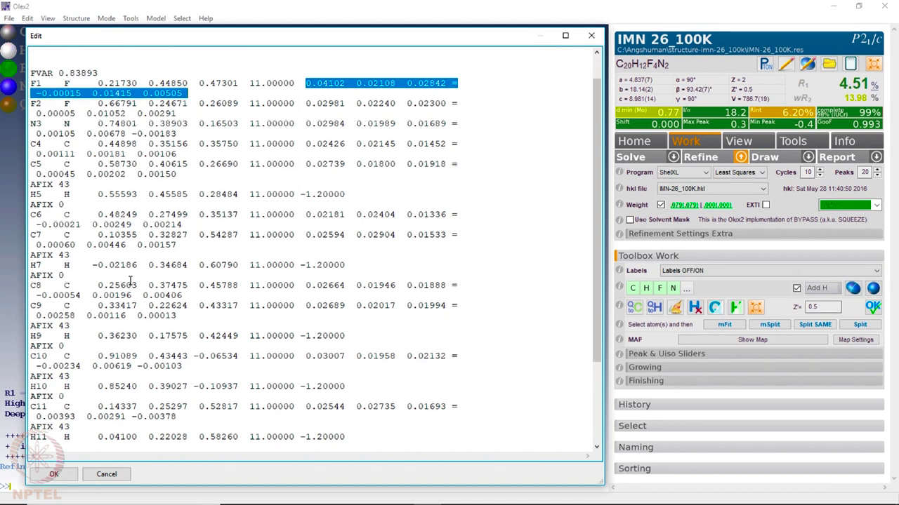
drag(31, 163, 183, 179)
click(32, 184)
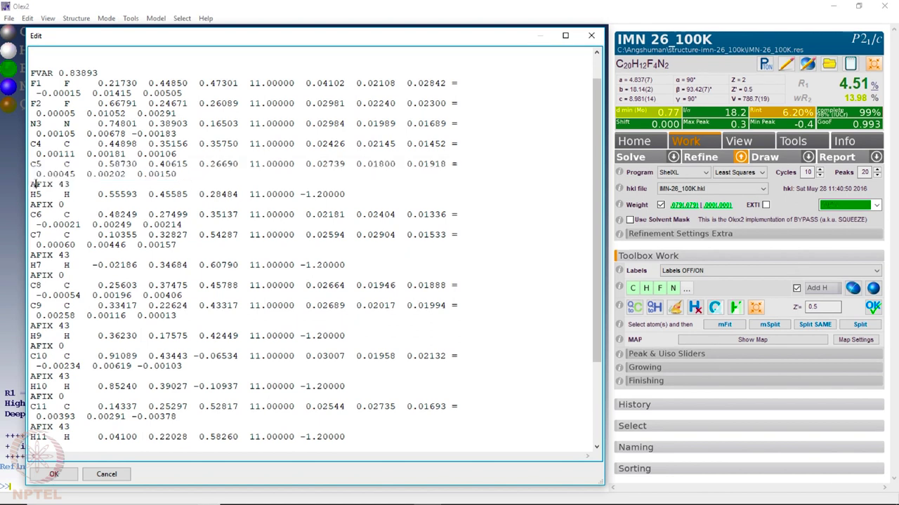
drag(32, 184, 80, 204)
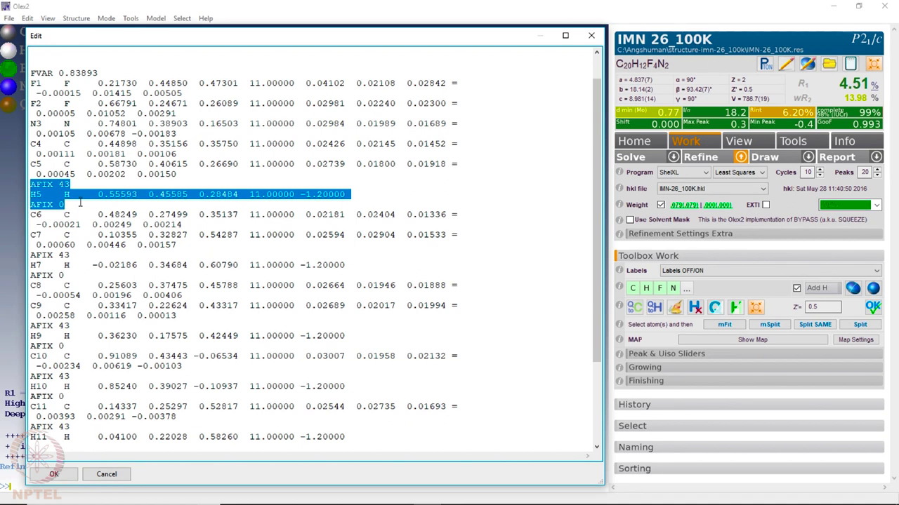
click(42, 197)
drag(31, 194, 83, 194)
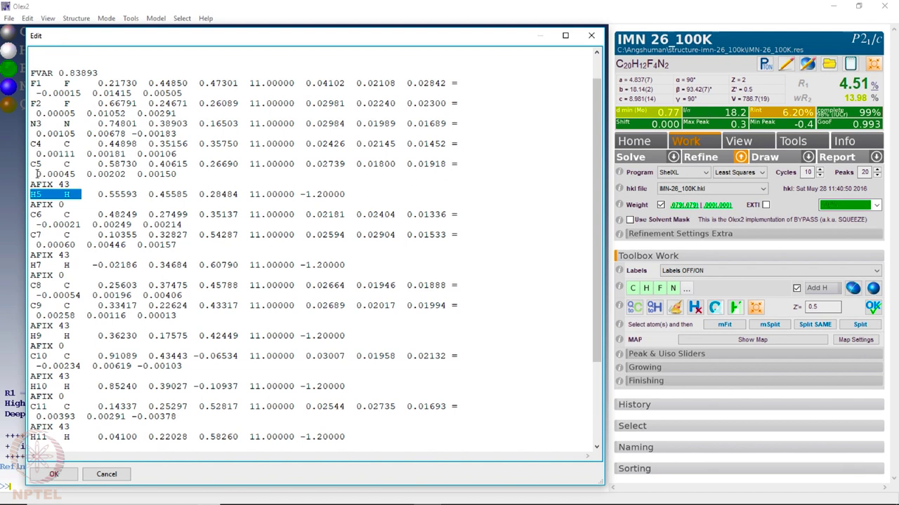
drag(30, 164, 43, 164)
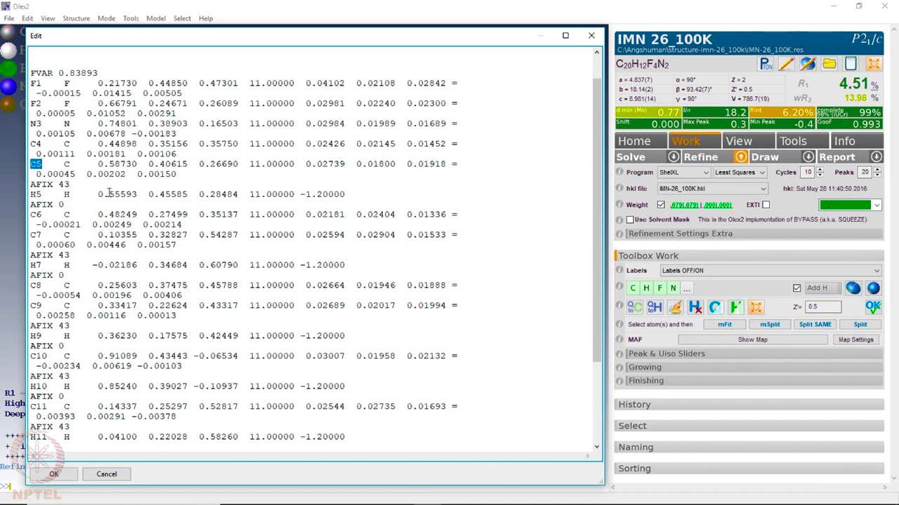
drag(98, 194, 239, 194)
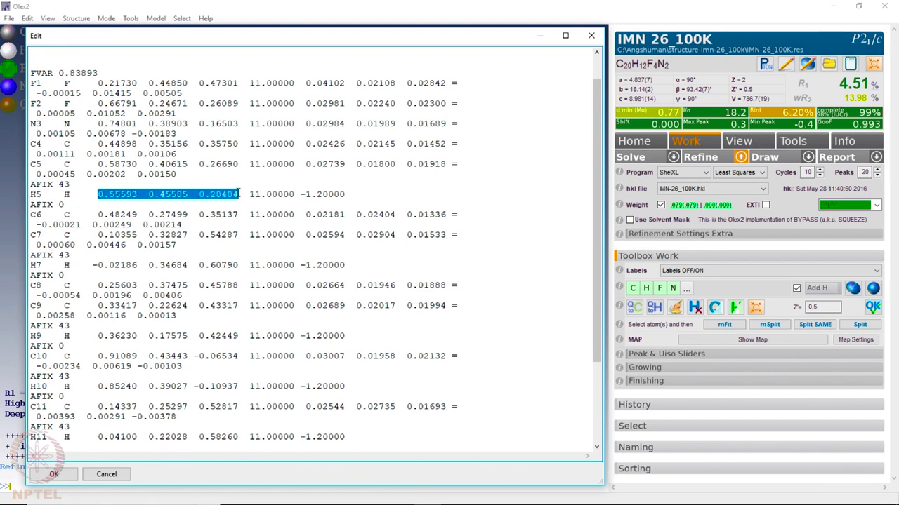
- Examine H5's occupancy and isotropic displacement values, and close the instruction editor without changing anything
click(250, 194)
double_click(251, 193)
drag(300, 193, 355, 194)
key(shift+Right)
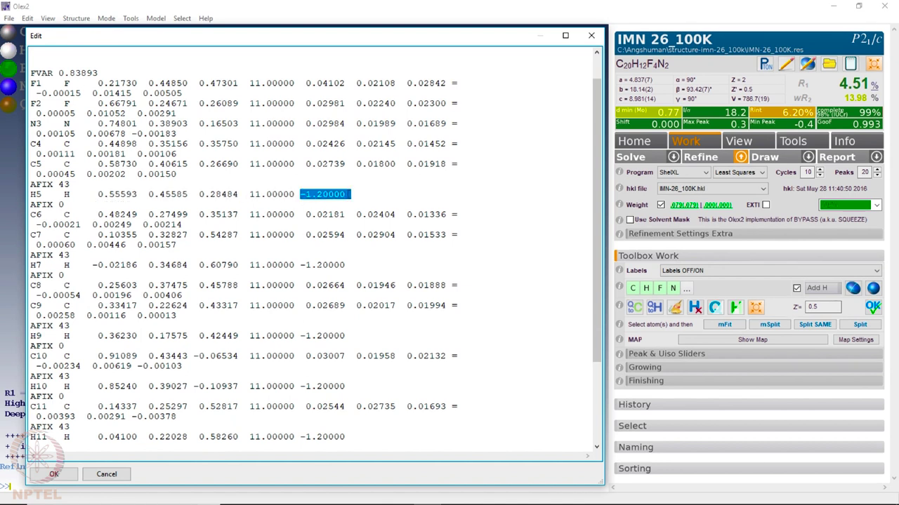
click(317, 194)
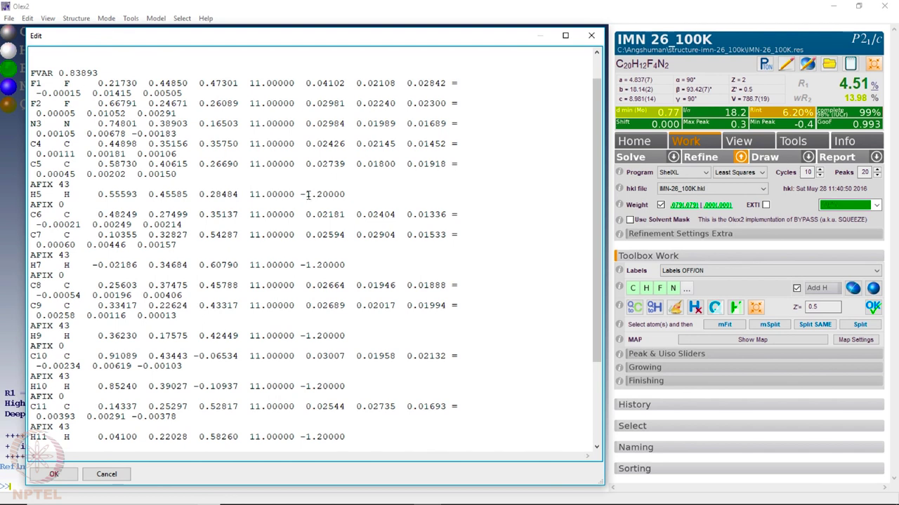
drag(308, 195, 345, 198)
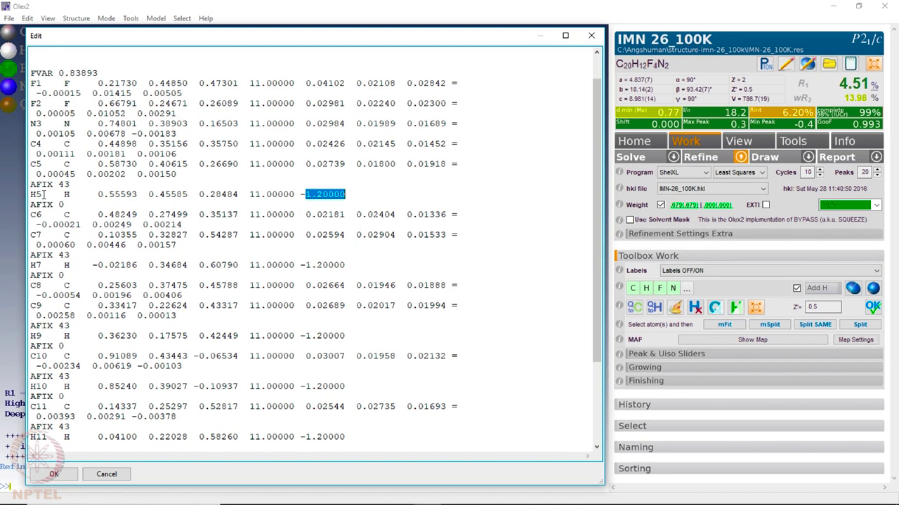
click(592, 36)
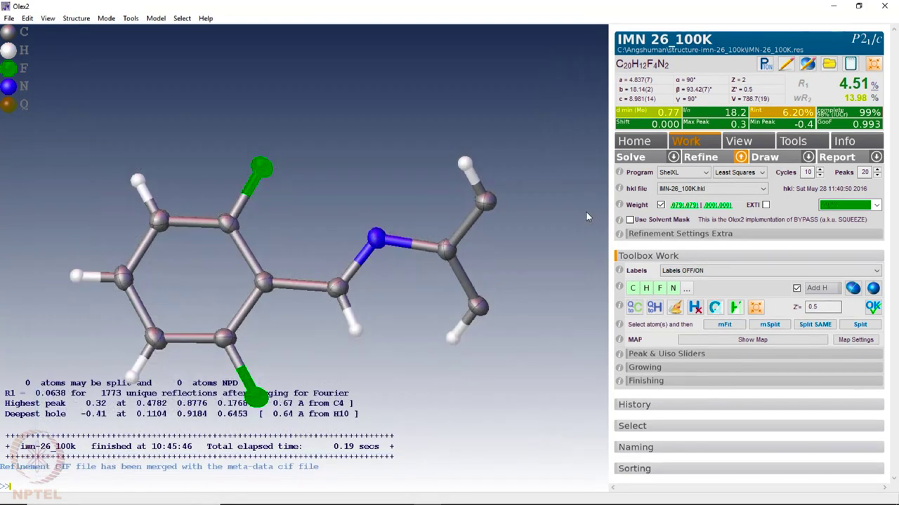
- Delete all hydrogen atoms from the structure and refine it with ShelXL least squares
click(694, 309)
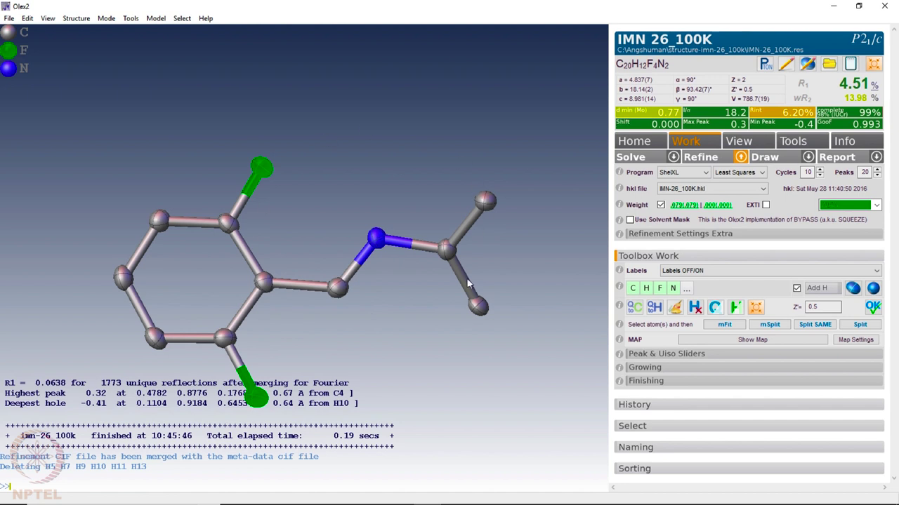
click(699, 158)
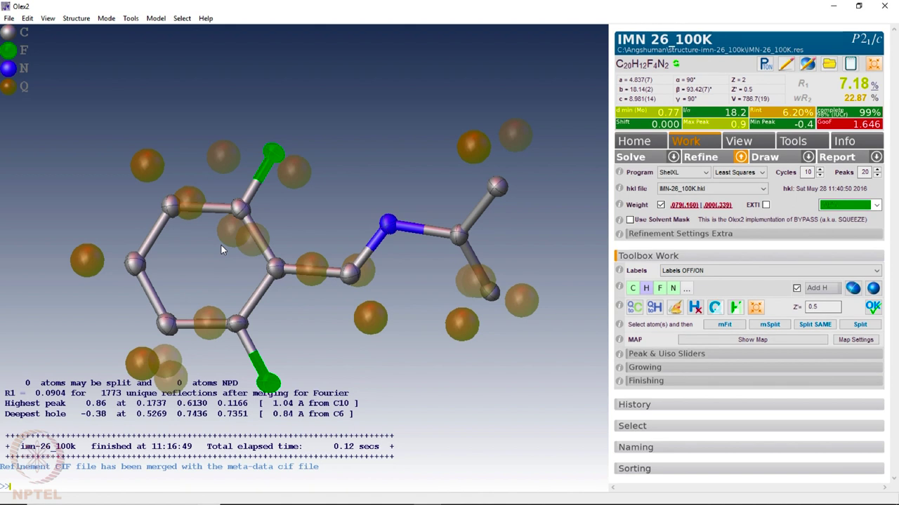
- Reduce the displayed electron-density peaks to the six strongest ones at the expected hydrogen positions
mouse_move(88, 264)
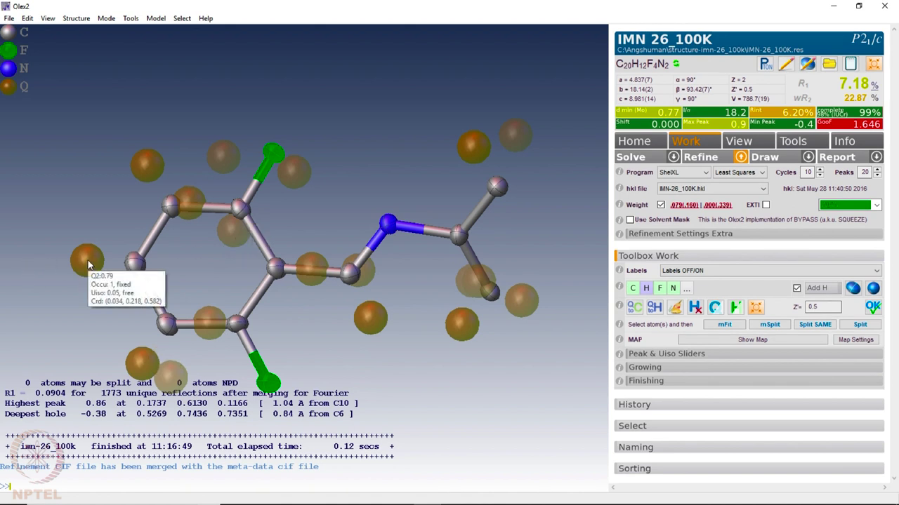
ctrl+scroll(230, 327, down, 4)
mouse_move(229, 327)
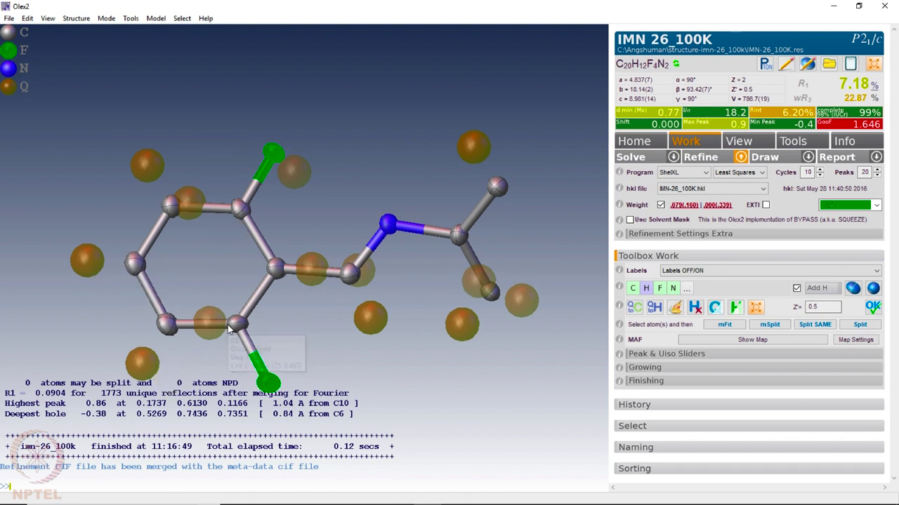
ctrl+scroll(229, 328, down, 3)
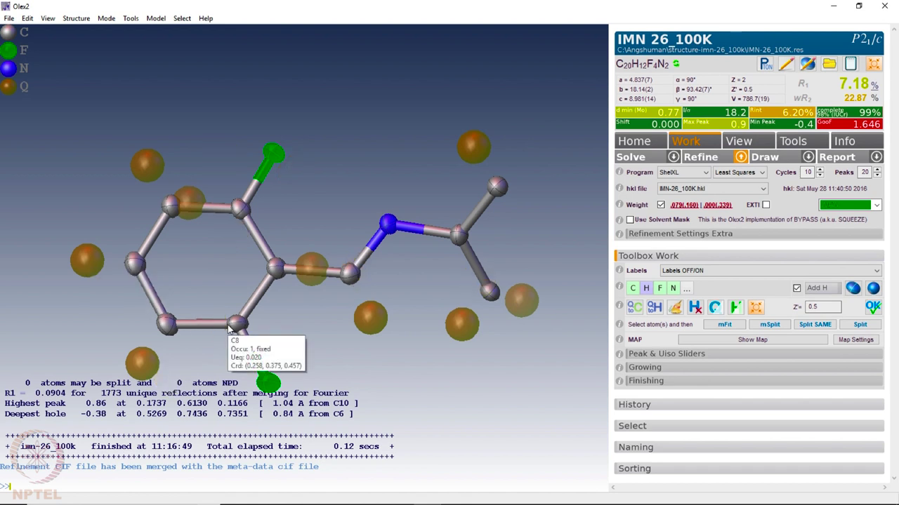
ctrl+scroll(230, 328, down, 2)
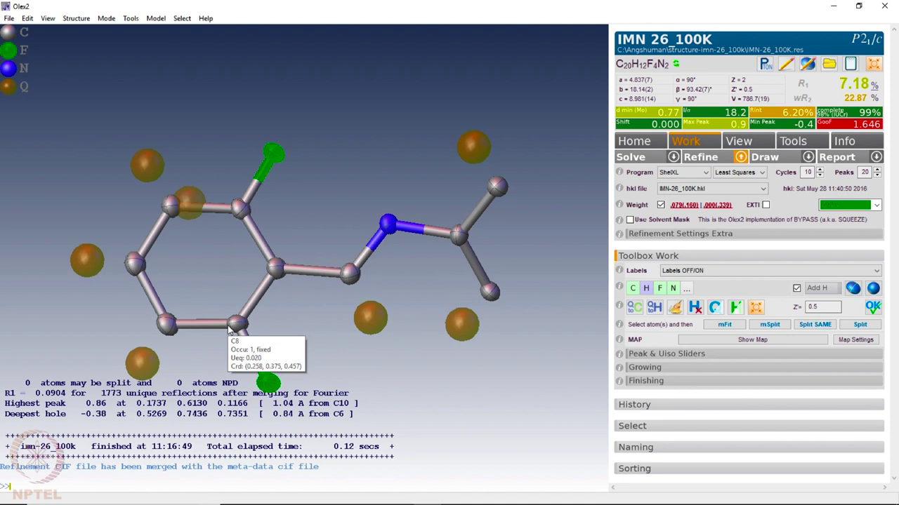
ctrl+scroll(229, 328, down, 1)
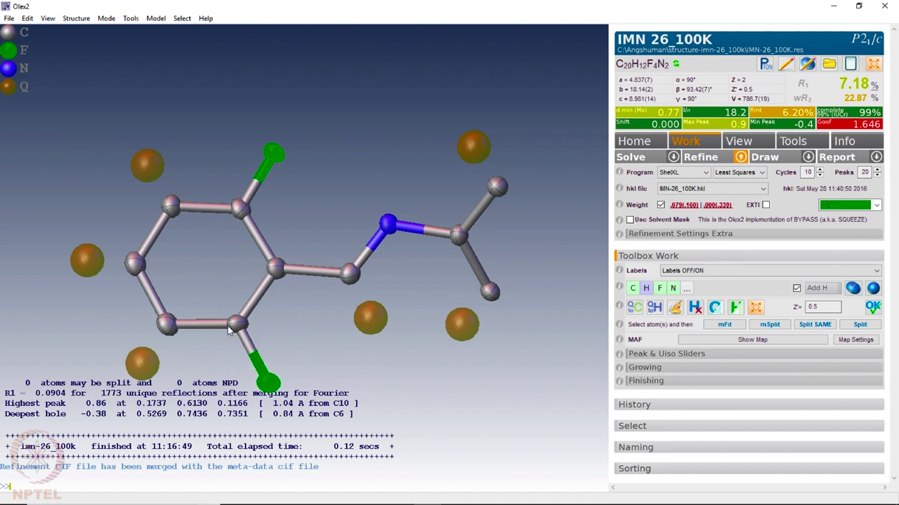
- Select all six remaining electron-density peaks around the molecule and assign them as hydrogen atoms
drag(332, 183, 362, 153)
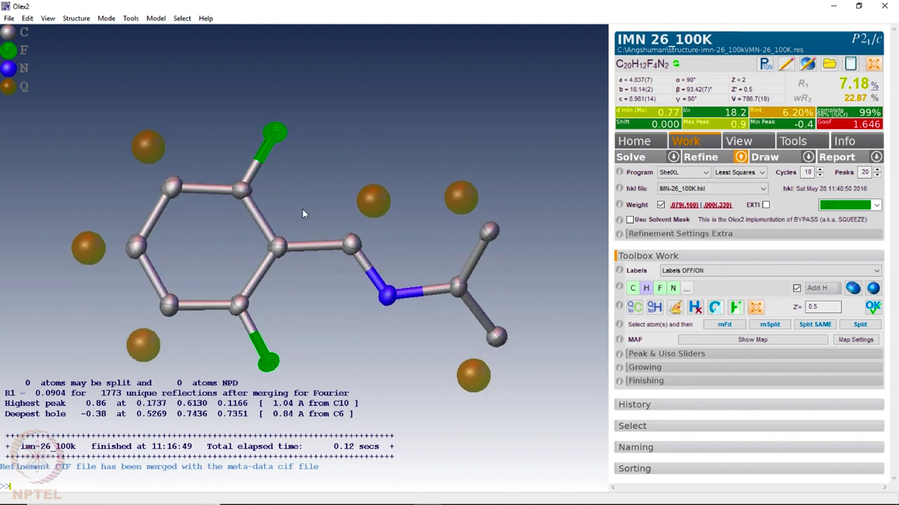
mouse_move(302, 207)
mouse_down()
mouse_move(296, 177)
mouse_move(298, 206)
mouse_up()
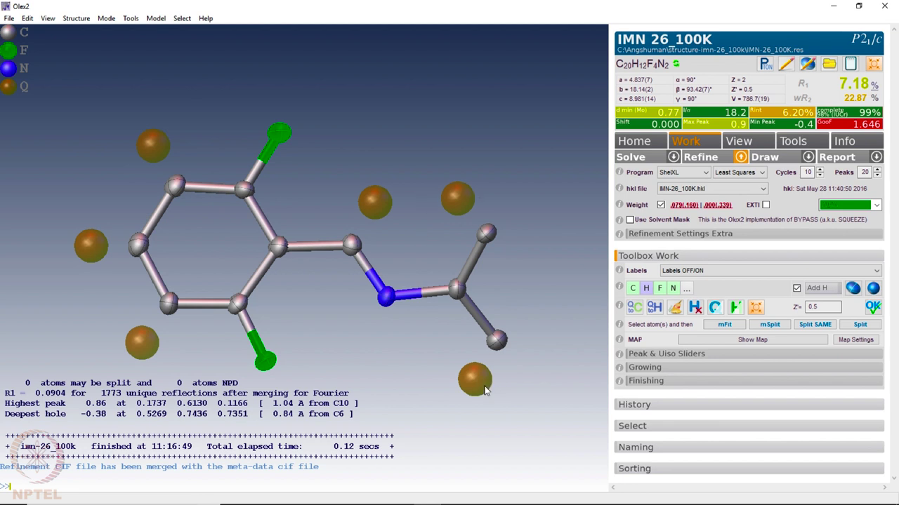
click(153, 143)
click(91, 245)
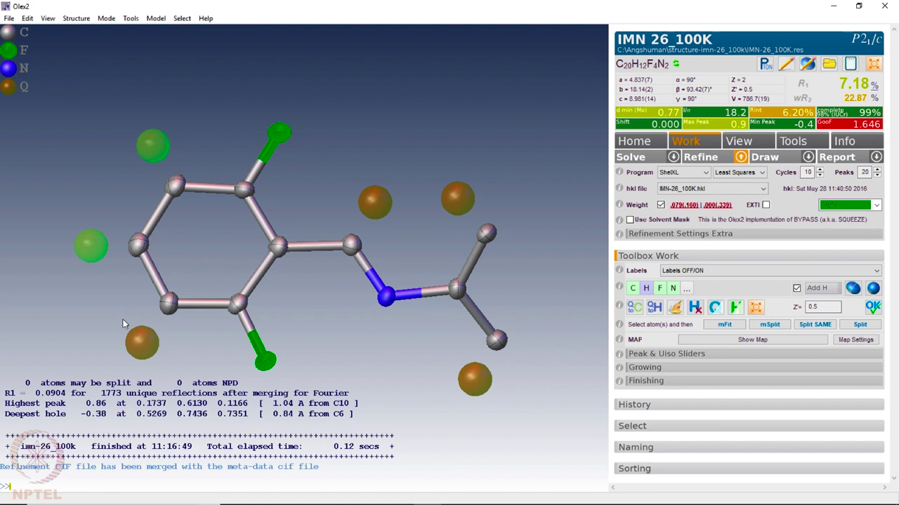
click(138, 341)
click(380, 201)
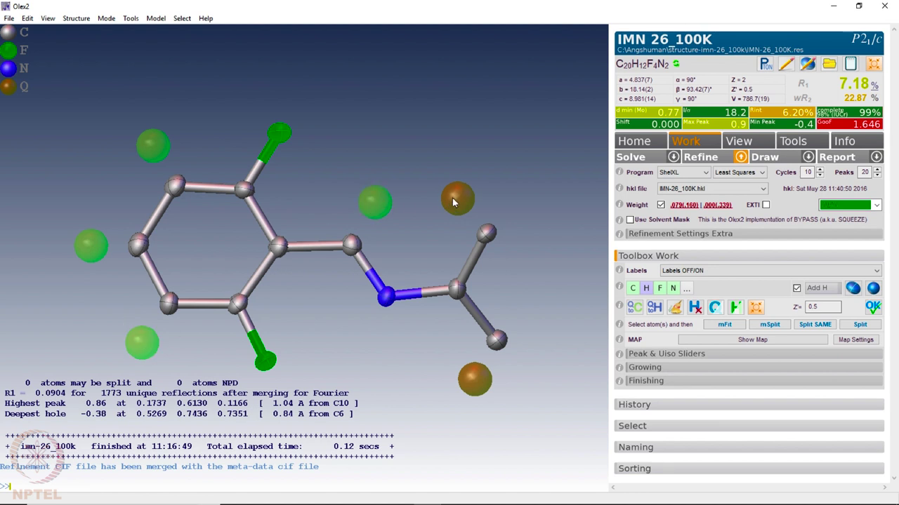
click(457, 198)
click(479, 384)
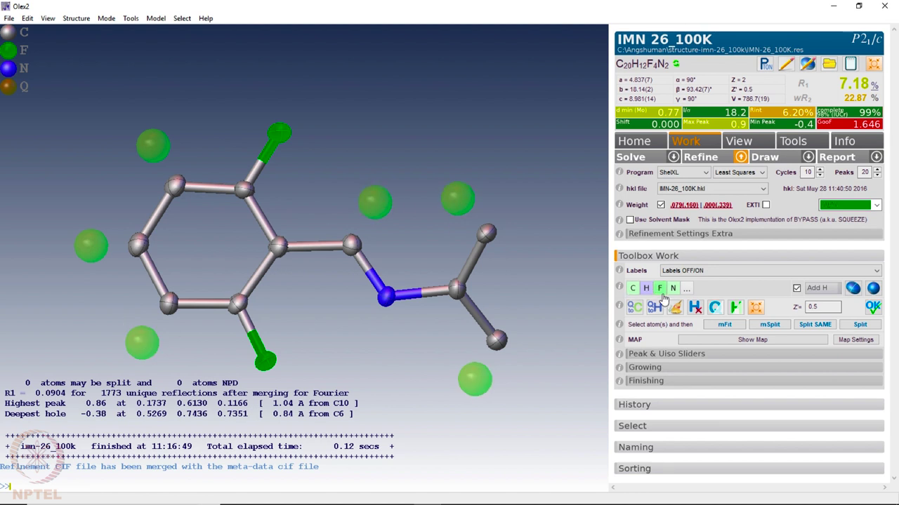
click(646, 290)
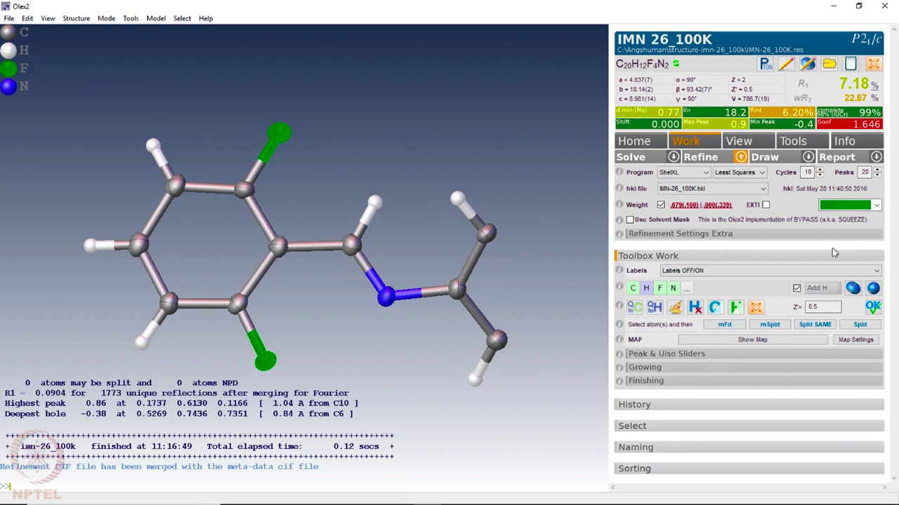
- Refine the structure four times in succession with ShelXL least squares, using the updated weighting scheme
click(709, 157)
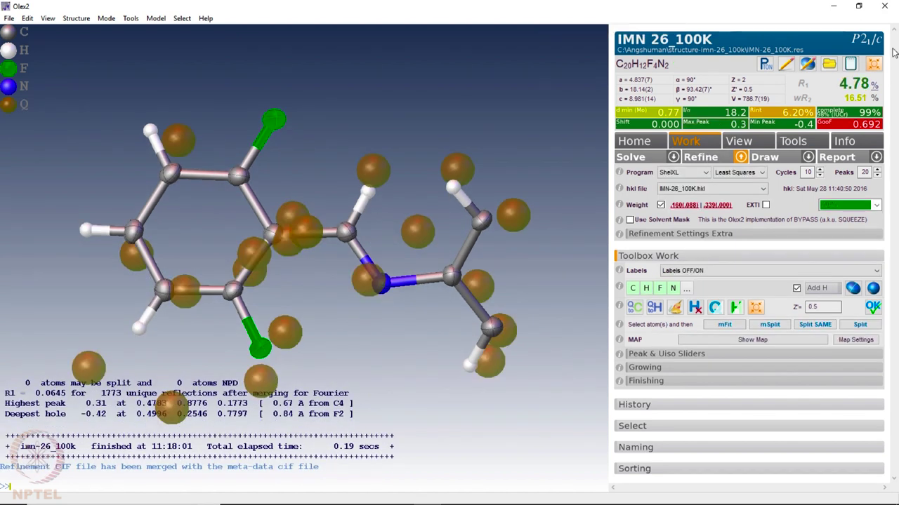
click(699, 157)
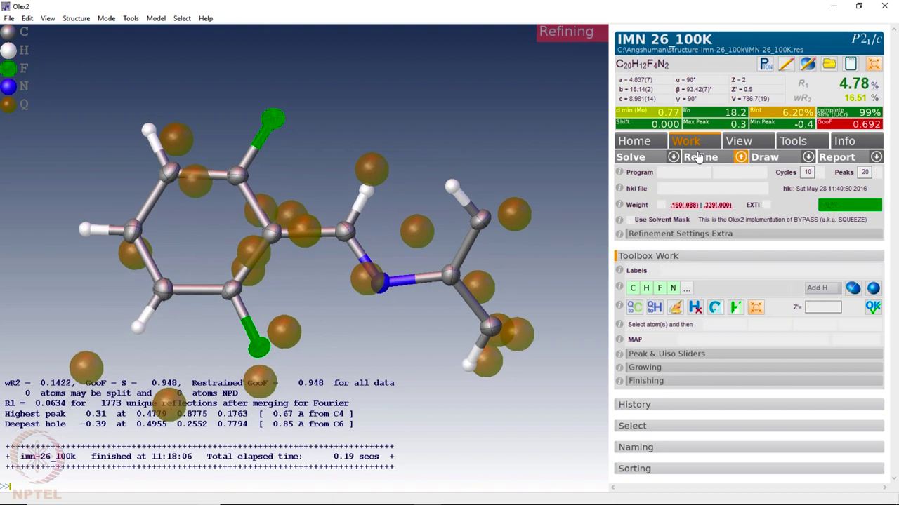
click(698, 157)
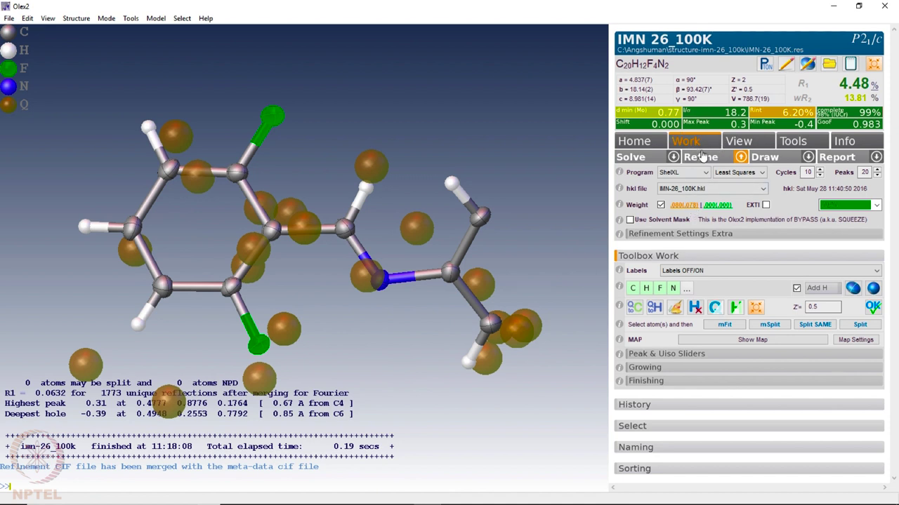
click(703, 157)
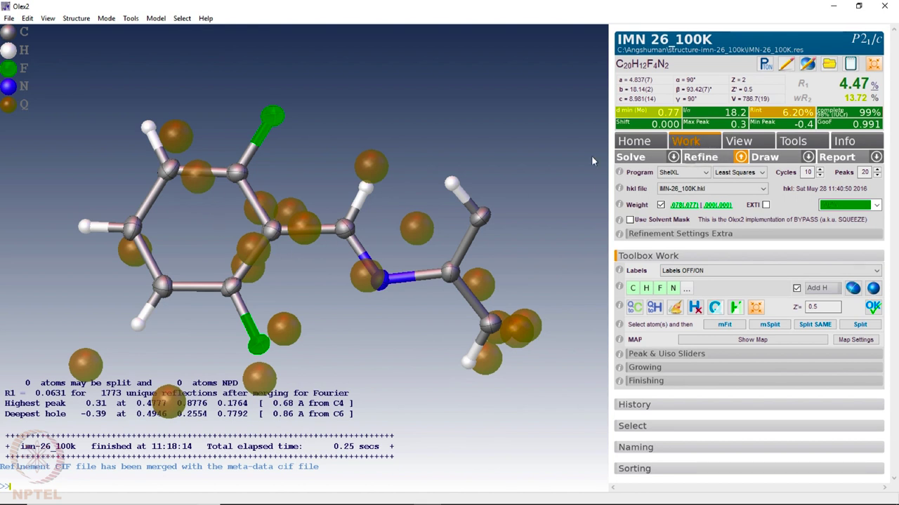
- Hide the residual electron-density peaks and check the C7–H7 bond length
mouse_move(342, 96)
mouse_down()
mouse_move(333, 152)
mouse_move(347, 92)
mouse_up()
key(ctrl+q)
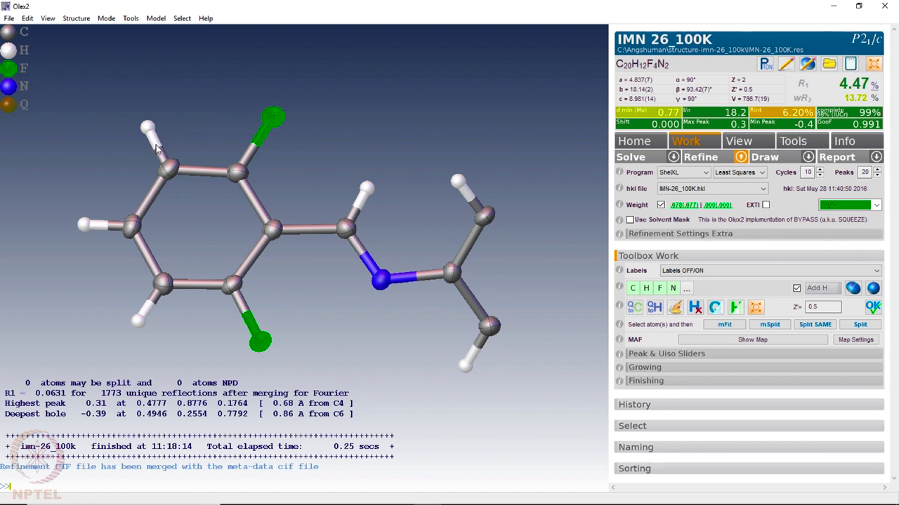
mouse_move(156, 147)
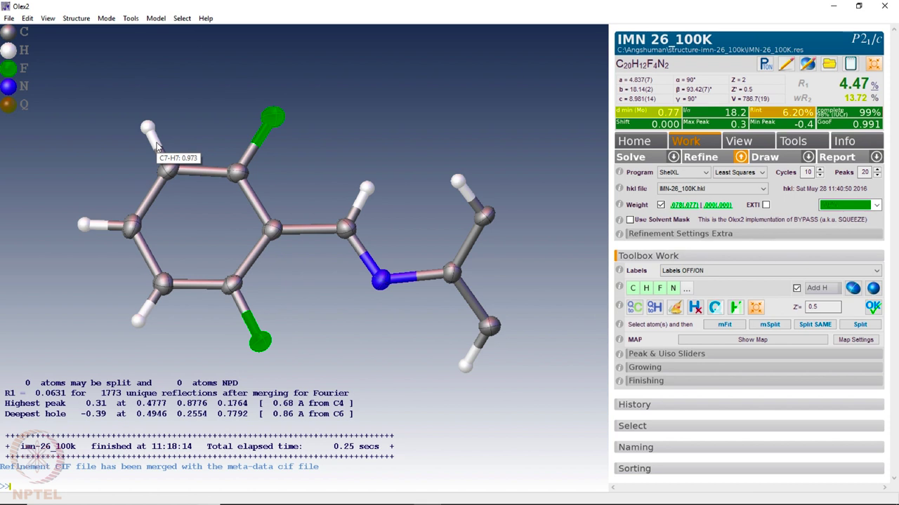
- Check the lengths of the other five C–H bonds around the molecule
mouse_move(103, 226)
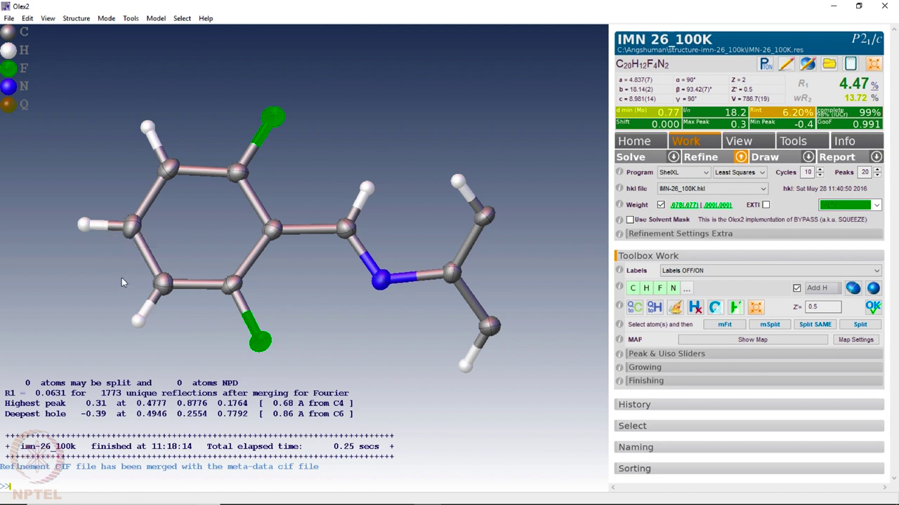
mouse_move(150, 310)
mouse_move(358, 204)
mouse_move(469, 199)
mouse_move(474, 348)
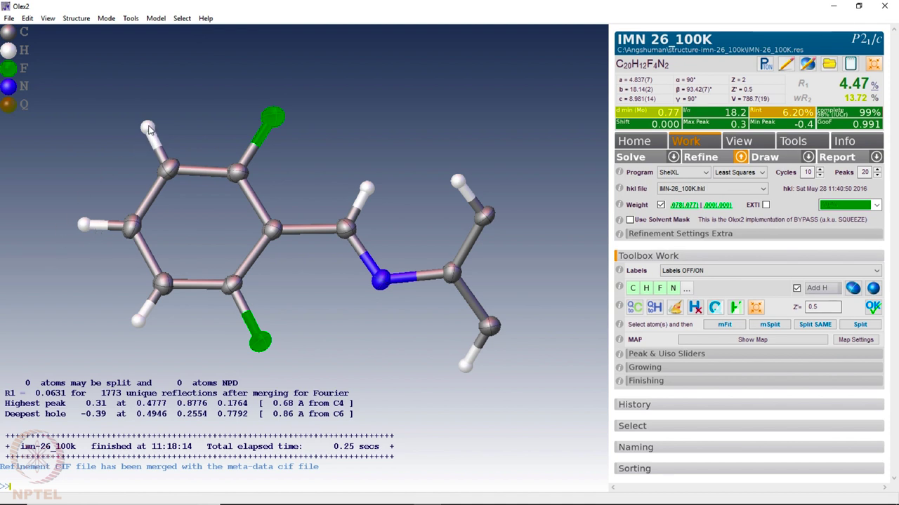
- Open the refinement instructions in an enlarged editor and examine the C5 entry and the coordinates of the six hydrogen atoms, especially H5
click(786, 65)
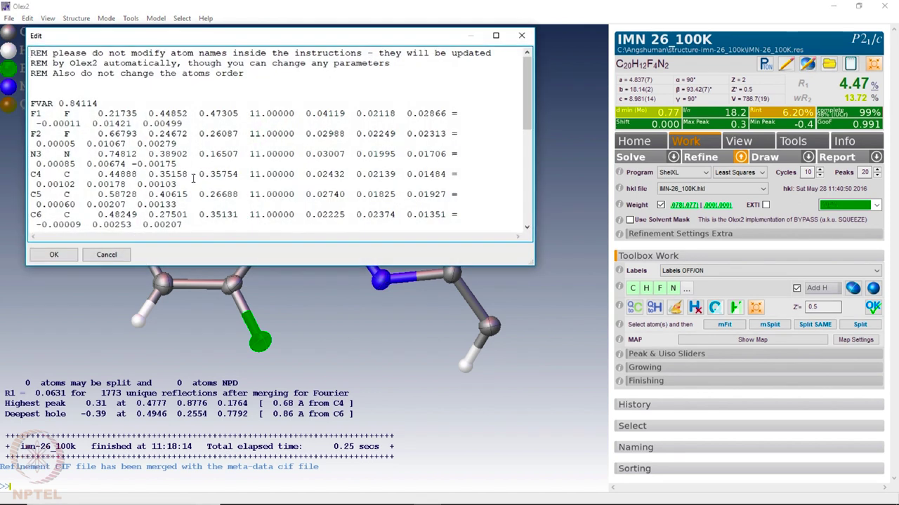
drag(533, 264, 594, 440)
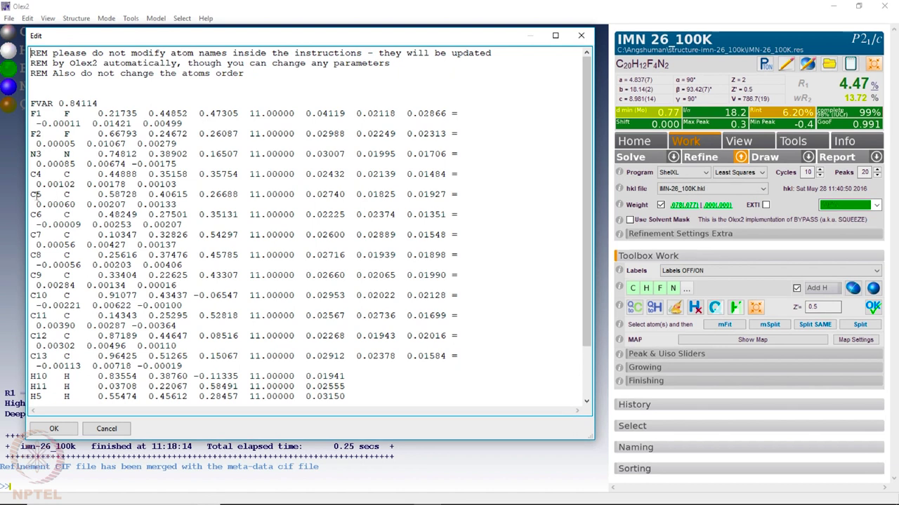
drag(30, 196, 183, 205)
scroll(163, 281, down, 2)
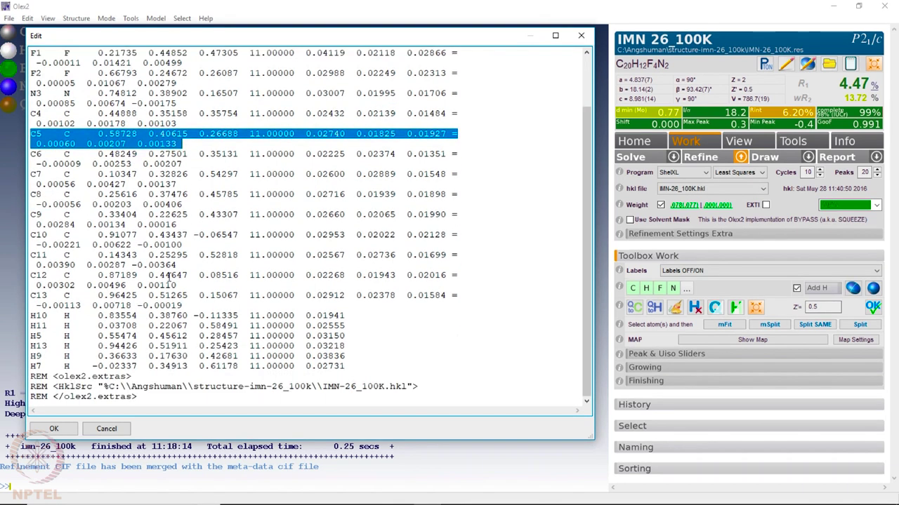
drag(31, 316, 396, 363)
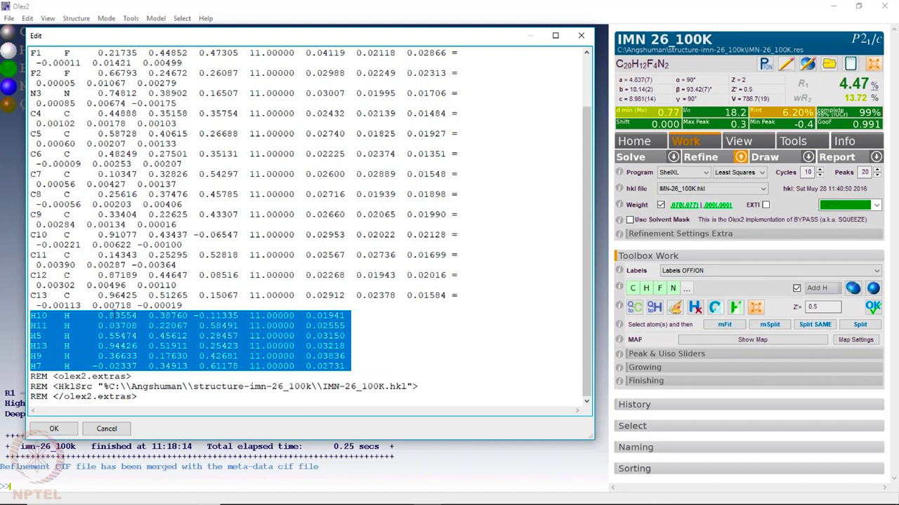
click(116, 316)
drag(98, 336, 238, 338)
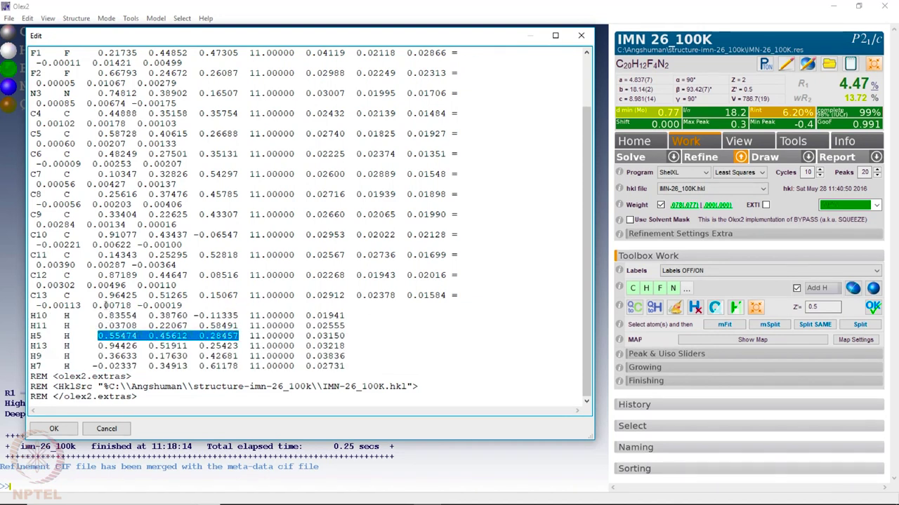
click(201, 322)
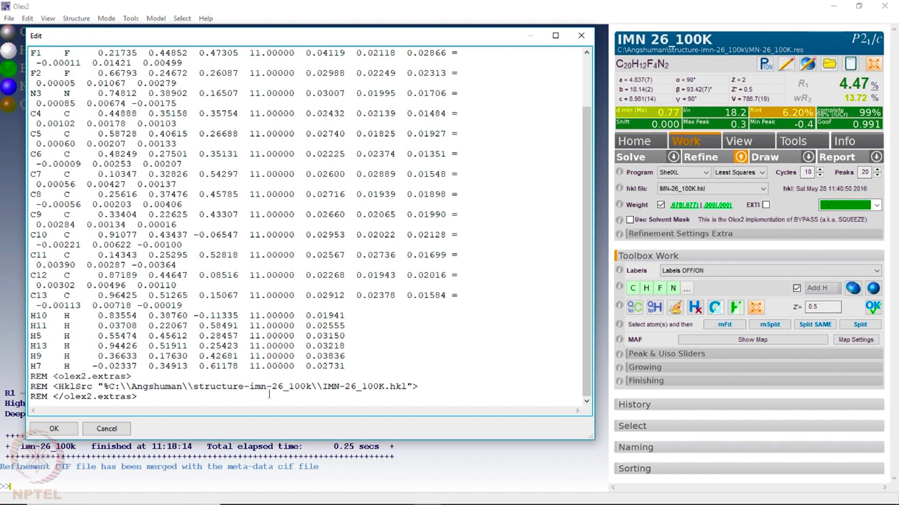
- Examine the individual isotropic displacement values of the hydrogen atoms and close the instruction editor without changes
drag(306, 316, 344, 335)
click(307, 326)
click(341, 356)
click(344, 372)
click(580, 35)
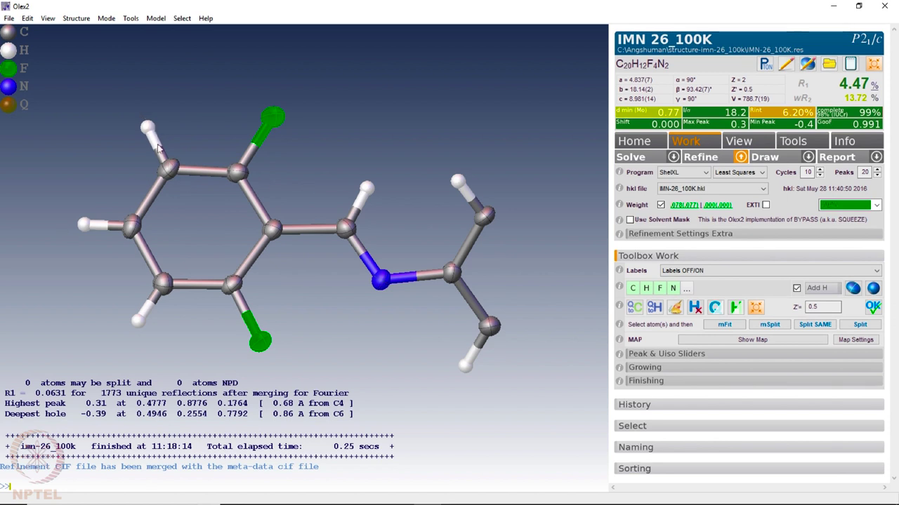
- Delete all hydrogen atoms from the structure and refine the hydrogen-free model once
mouse_move(155, 146)
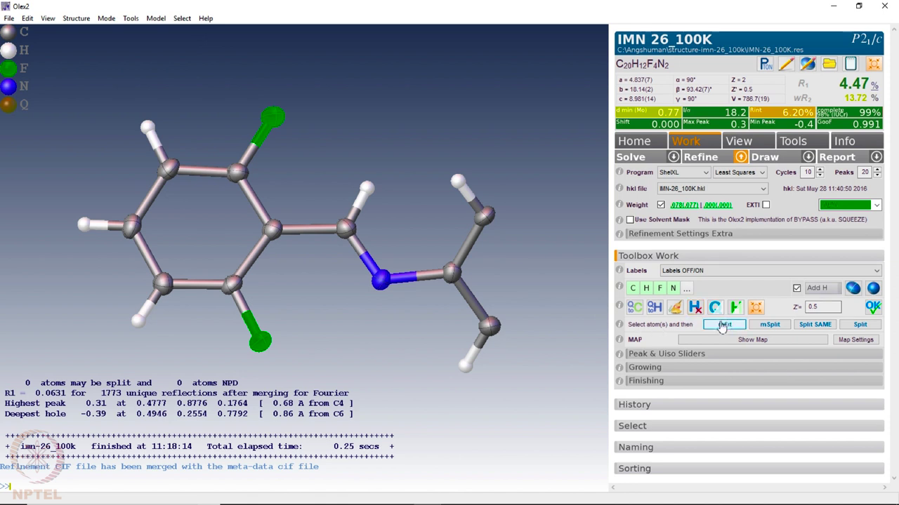
click(694, 309)
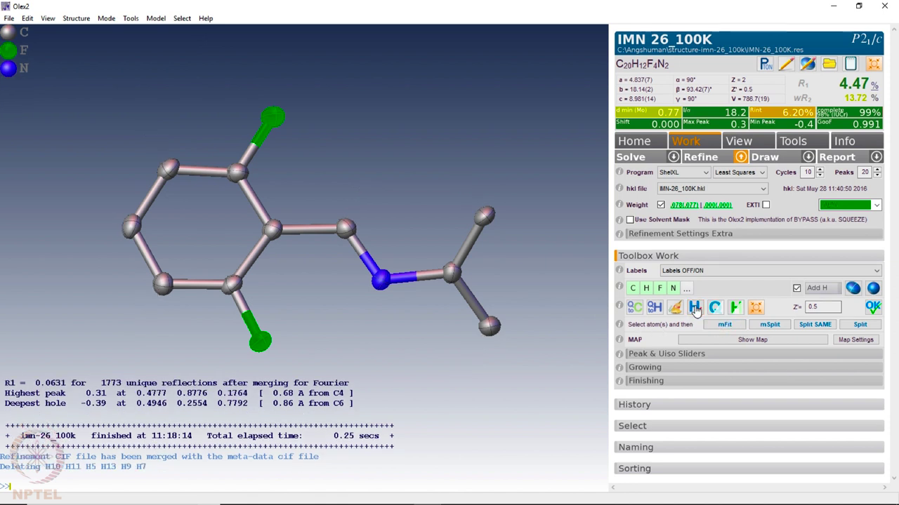
click(705, 159)
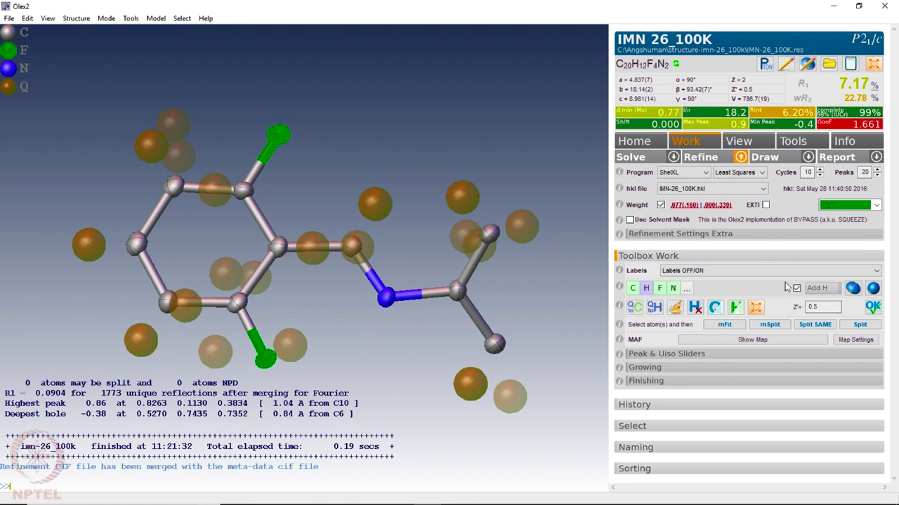
- Switch to Windows Journal and handwrite the note "— CH3, 3H atoms on sp3 C, HFIX 137 C1"
mouse_move(82, 499)
mouse_move(283, 502)
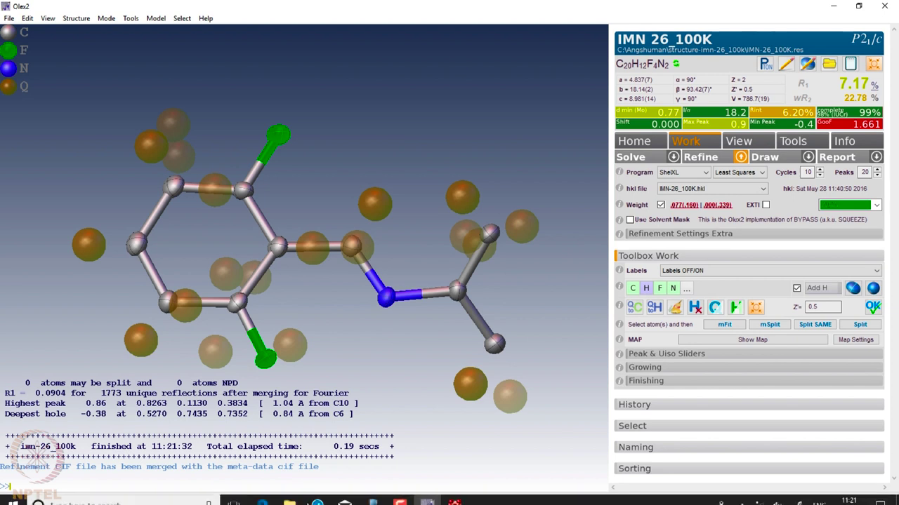
click(374, 495)
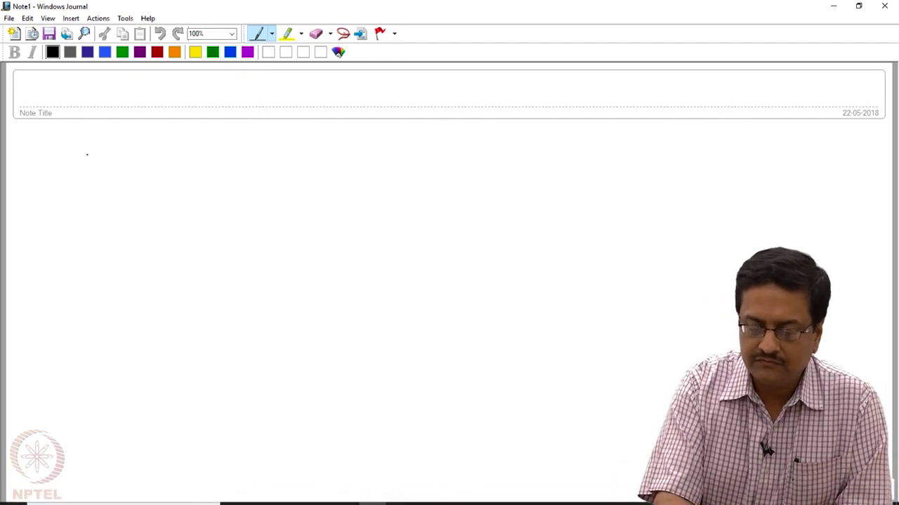
drag(75, 153, 136, 156)
drag(143, 141, 148, 165)
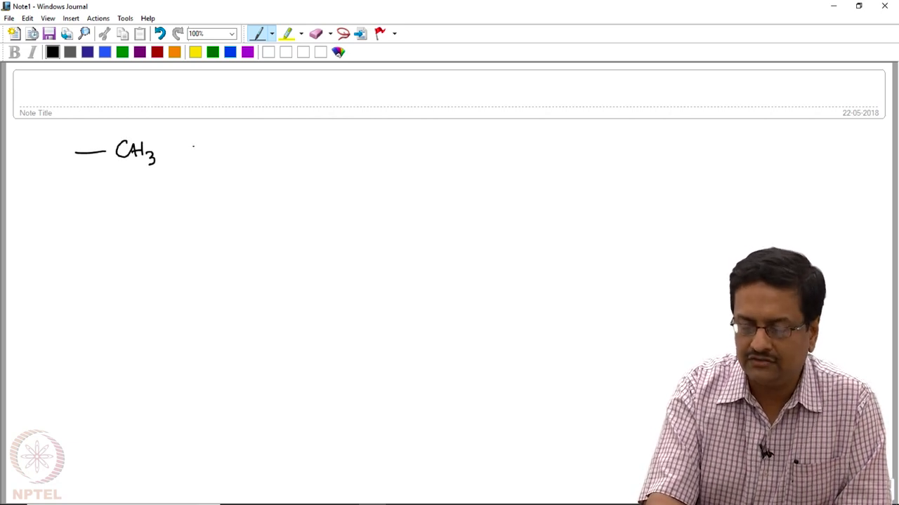
mouse_move(197, 142)
mouse_down()
mouse_move(200, 154)
mouse_move(250, 149)
mouse_up()
mouse_move(245, 144)
mouse_down()
mouse_move(335, 144)
mouse_move(359, 129)
mouse_move(354, 156)
mouse_up()
drag(354, 141, 388, 146)
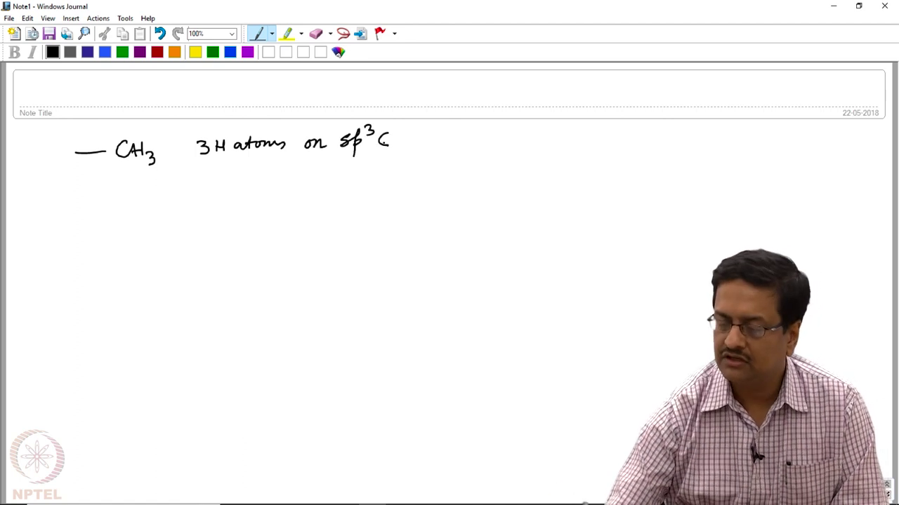
mouse_move(424, 131)
mouse_down()
mouse_move(424, 145)
mouse_move(509, 137)
mouse_move(503, 143)
mouse_move(568, 145)
mouse_up()
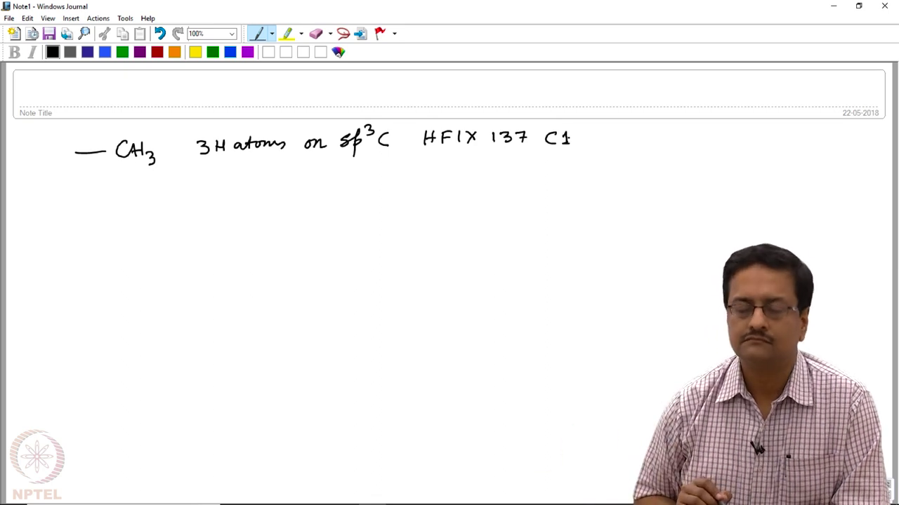
- Handwrite a second line below it for methylene: "— CH2 —, 2H on sp3 C, HFIX 23 C2", using ditto marks for "atoms"
mouse_move(77, 197)
mouse_down()
mouse_move(148, 205)
mouse_move(163, 191)
mouse_move(220, 189)
mouse_up()
mouse_move(222, 184)
mouse_down()
mouse_move(222, 194)
mouse_move(257, 190)
mouse_up()
drag(259, 184, 260, 191)
drag(304, 184, 341, 189)
mouse_move(351, 179)
mouse_down()
mouse_move(351, 194)
mouse_move(365, 177)
mouse_move(387, 190)
mouse_move(433, 186)
mouse_up()
drag(424, 181, 450, 181)
drag(457, 174, 457, 186)
drag(464, 175, 512, 184)
mouse_move(516, 172)
mouse_down()
mouse_move(524, 177)
mouse_move(517, 184)
mouse_move(576, 181)
mouse_up()
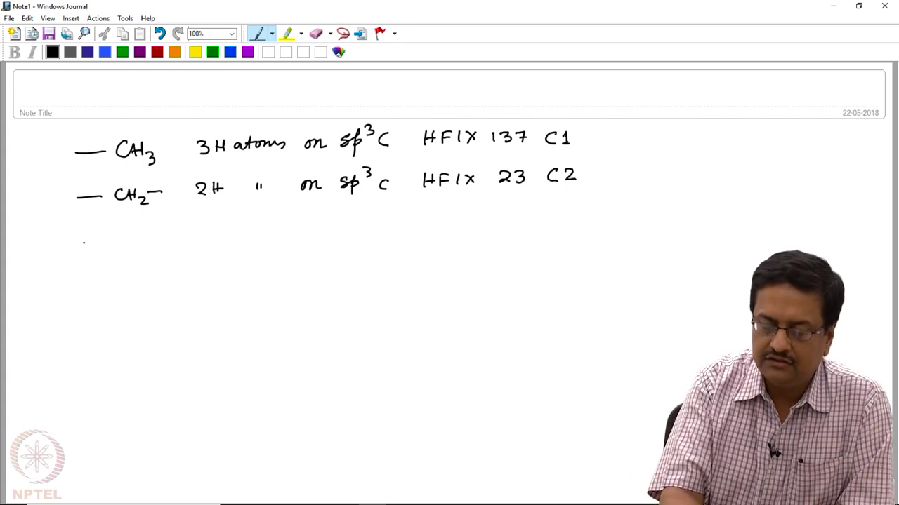
- Draw a benzene ring with one attached H atom below the CH2 line
mouse_move(89, 232)
mouse_down()
mouse_move(93, 262)
mouse_move(127, 249)
mouse_up()
mouse_move(134, 238)
mouse_down()
mouse_move(68, 233)
mouse_move(57, 250)
mouse_move(66, 266)
mouse_move(90, 266)
mouse_up()
drag(83, 246, 78, 261)
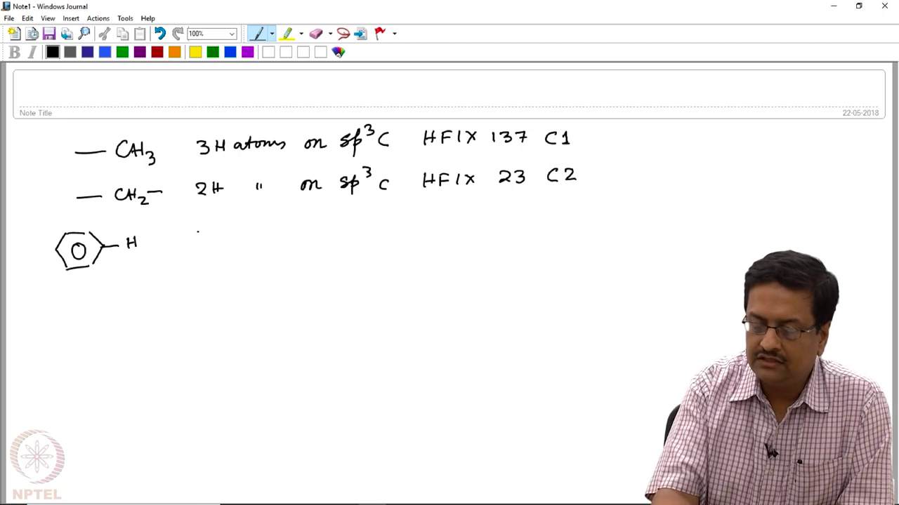
- Write "1H on aromatic/sp2 C, HFIX 43 C3 ....." beside the benzene ring
drag(209, 238, 218, 237)
mouse_move(218, 232)
mouse_down()
mouse_move(217, 244)
mouse_move(383, 229)
mouse_move(380, 245)
mouse_up()
mouse_move(408, 219)
mouse_down()
mouse_move(396, 232)
mouse_move(417, 223)
mouse_move(412, 242)
mouse_move(423, 222)
mouse_move(438, 217)
mouse_move(460, 236)
mouse_up()
click(464, 228)
drag(503, 214, 511, 229)
drag(502, 223, 517, 222)
mouse_move(522, 217)
mouse_down()
mouse_move(523, 229)
mouse_move(532, 214)
mouse_up()
drag(522, 223, 575, 224)
mouse_move(572, 218)
mouse_down()
mouse_move(572, 231)
mouse_move(637, 220)
mouse_move(631, 228)
mouse_up()
click(655, 222)
click(668, 220)
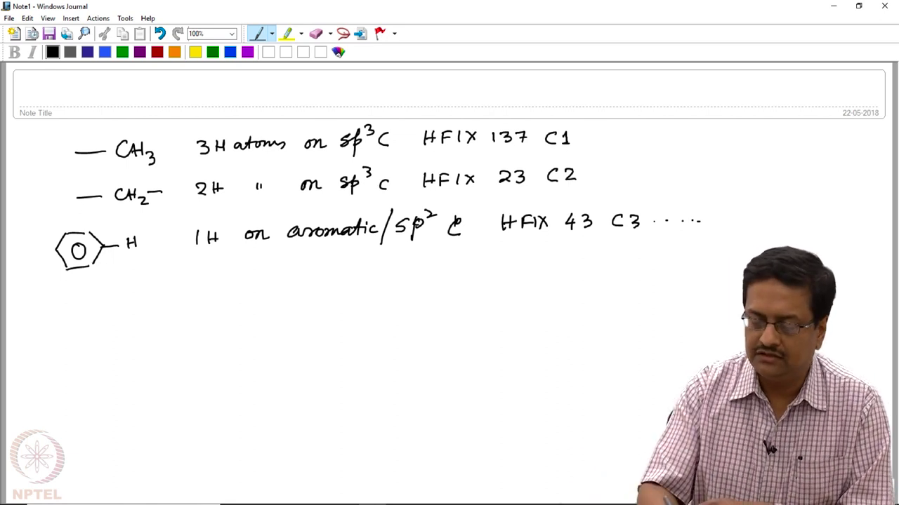
- Write a reference to the Shelx manual below the HFIX notes and underline it
drag(160, 285, 143, 304)
mouse_move(169, 284)
mouse_down()
mouse_move(167, 304)
mouse_move(214, 306)
mouse_up()
mouse_move(214, 295)
mouse_down()
mouse_move(206, 306)
mouse_move(283, 305)
mouse_move(297, 295)
mouse_move(326, 304)
mouse_up()
mouse_move(132, 322)
mouse_down()
mouse_move(344, 325)
mouse_move(331, 294)
mouse_move(350, 309)
mouse_move(382, 294)
mouse_move(382, 309)
mouse_up()
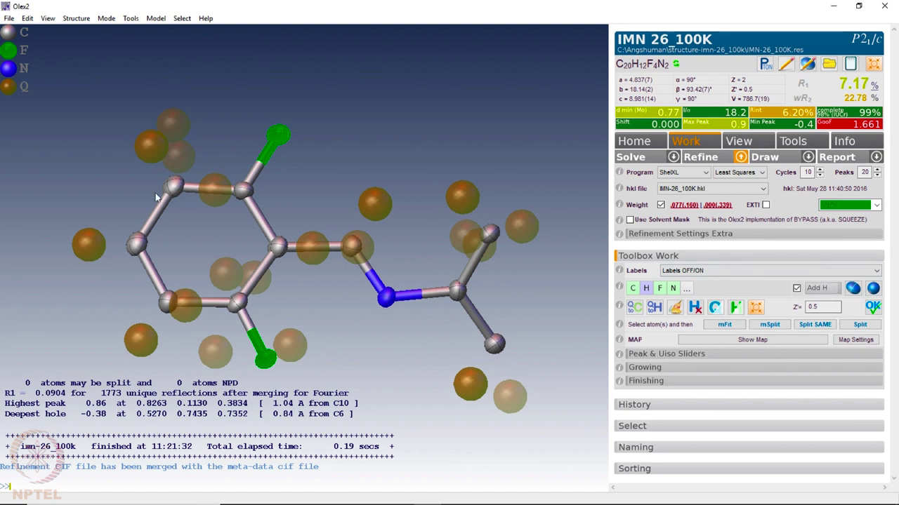
- Switch back to Olex2, add hydrogen atoms automatically at calculated positions, and refine the structure four more times
mouse_move(189, 316)
click(817, 288)
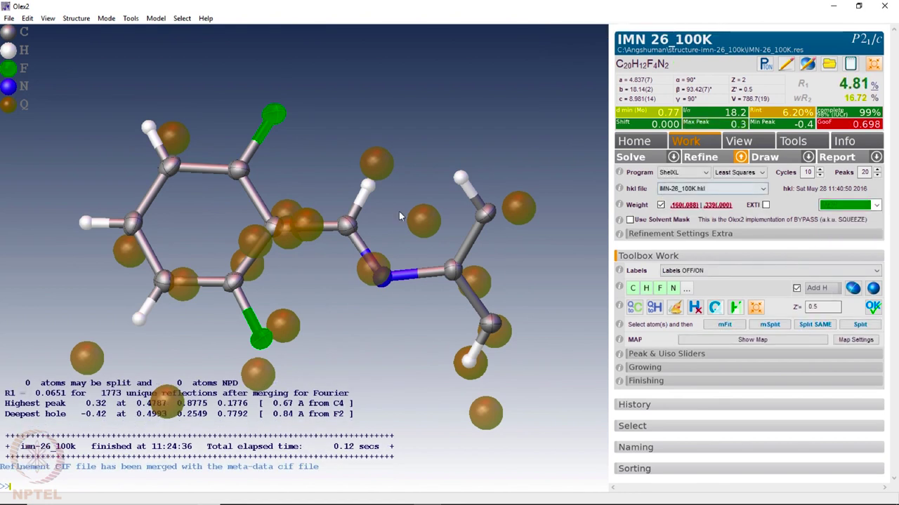
click(695, 160)
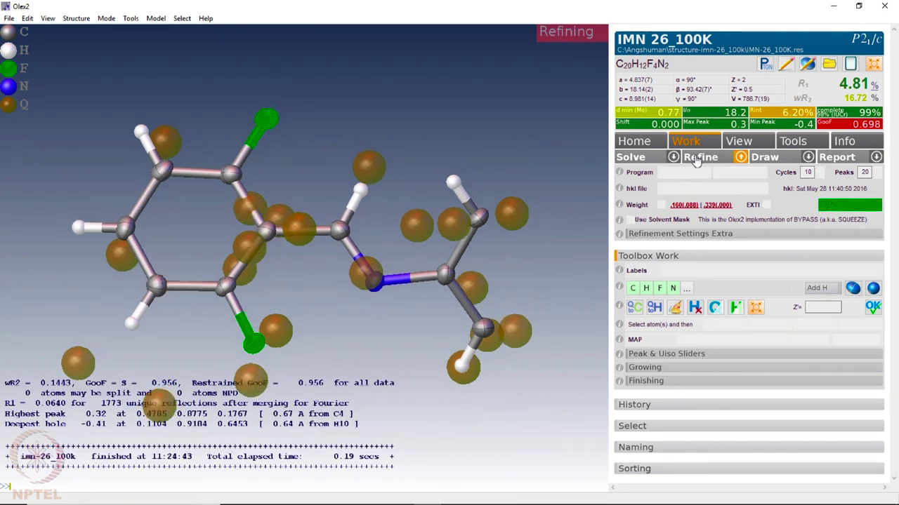
click(707, 160)
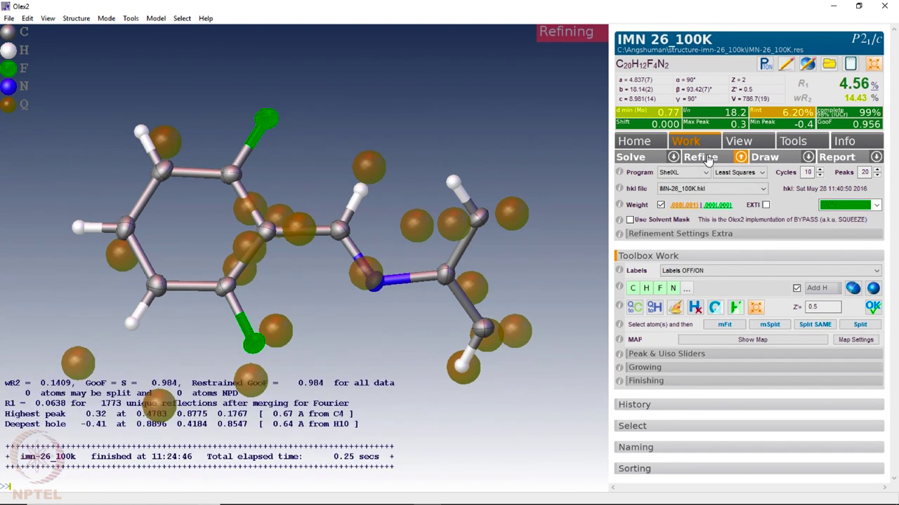
click(700, 160)
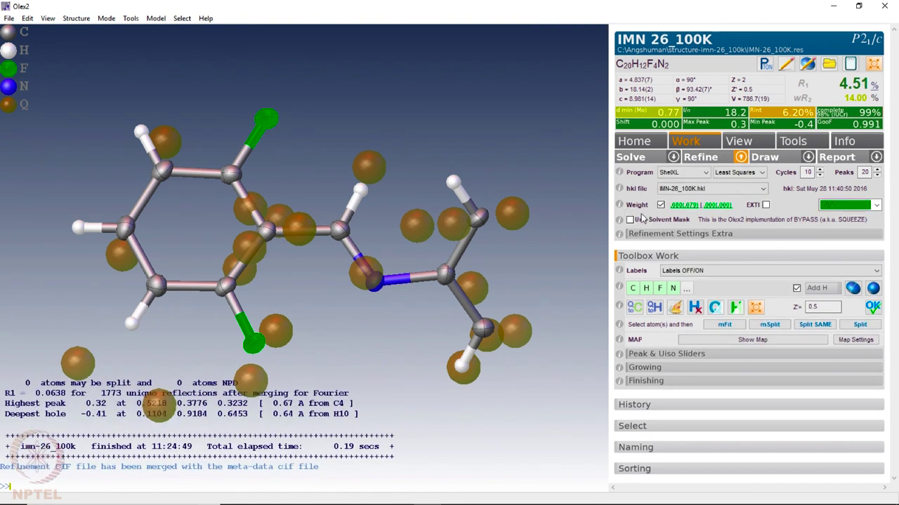
click(705, 159)
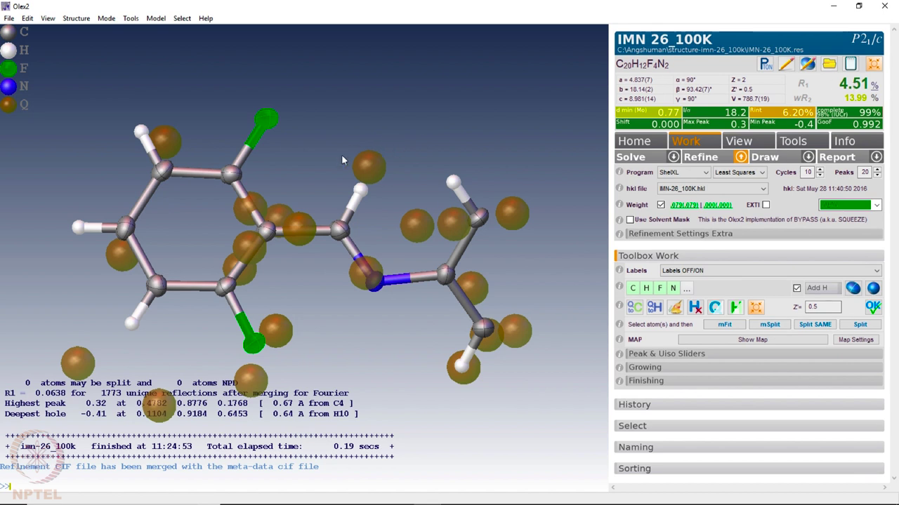
- Hide the residual electron-density peaks and check the C–H bond lengths of the automatically placed hydrogens
ctrl+scroll(340, 176, down, 15)
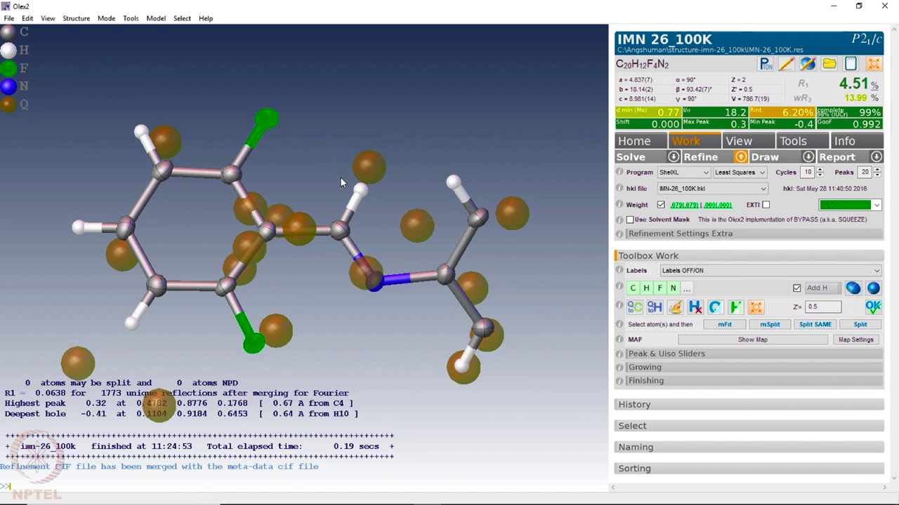
ctrl+scroll(342, 179, down, 6)
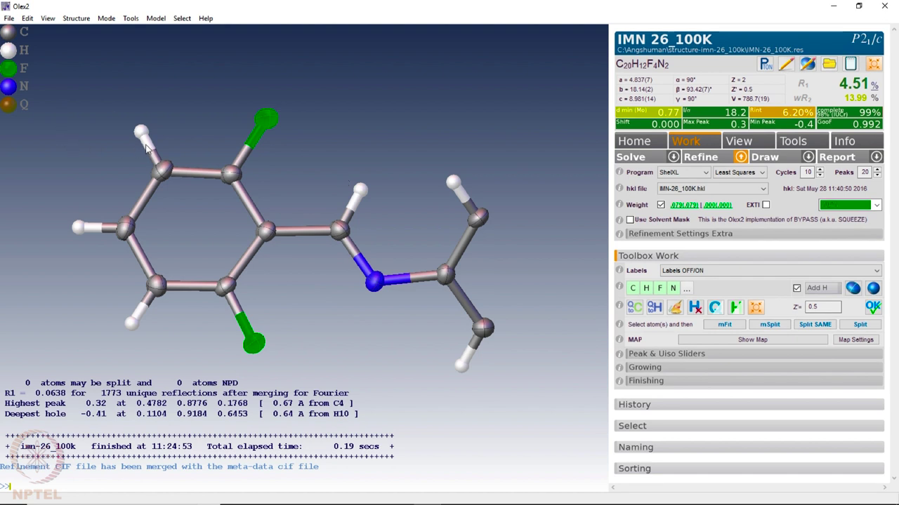
mouse_move(146, 148)
mouse_move(352, 209)
mouse_move(464, 203)
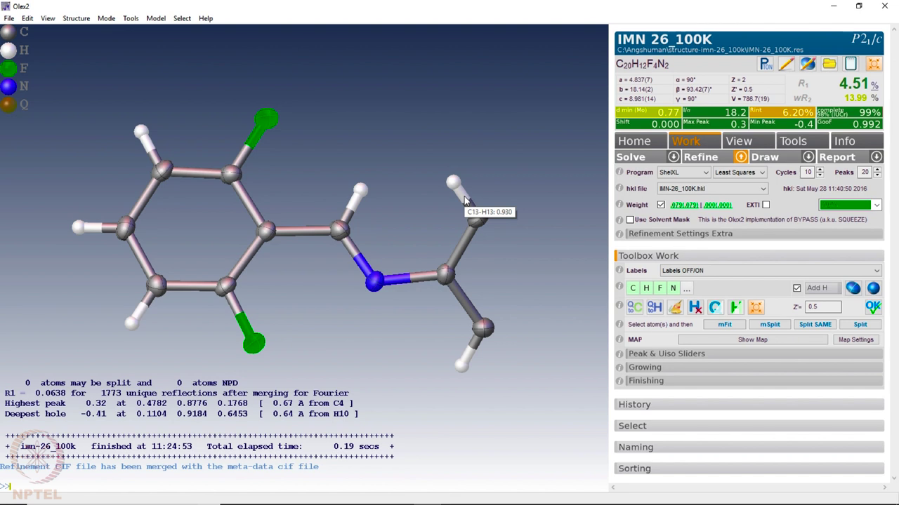
mouse_move(469, 349)
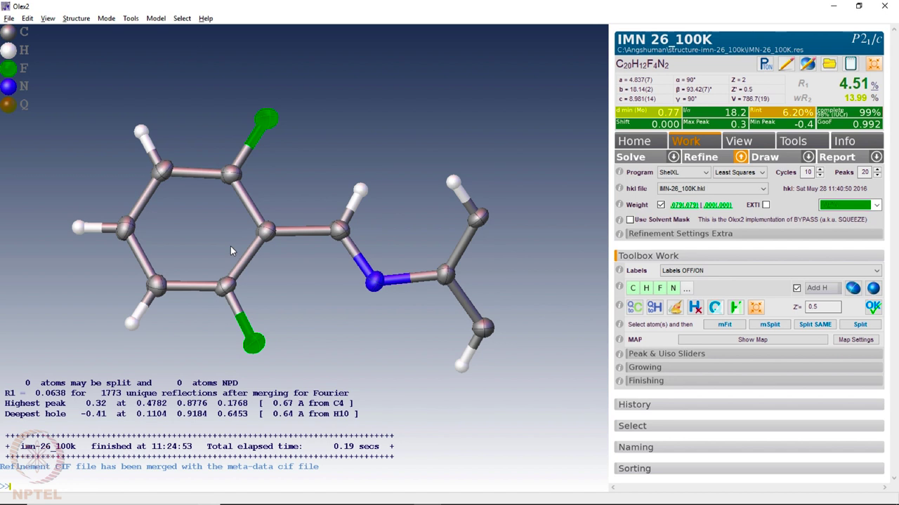
- Switch to the structure in CSD-Enterprise, display the complete molecule instead of only the asymmetric unit, and view it edge-on
key(alt+Tab)
key(alt+Tab)
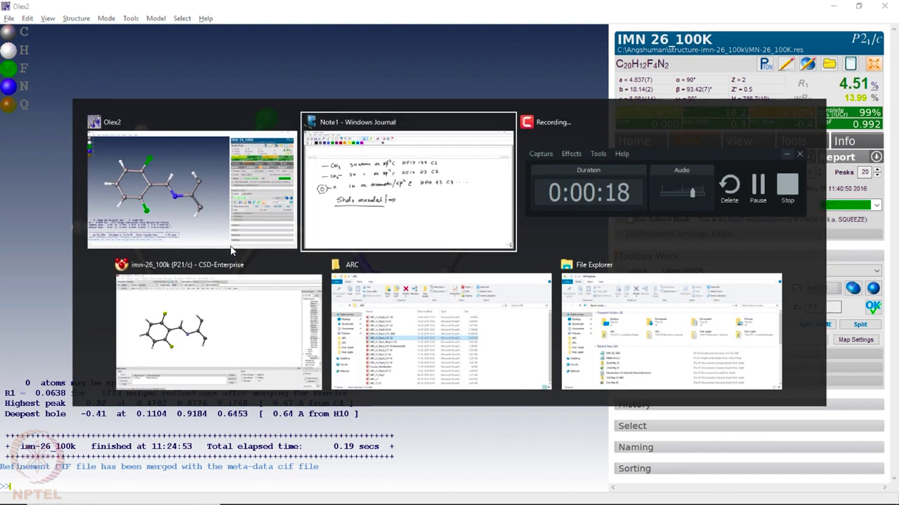
key(alt+Tab)
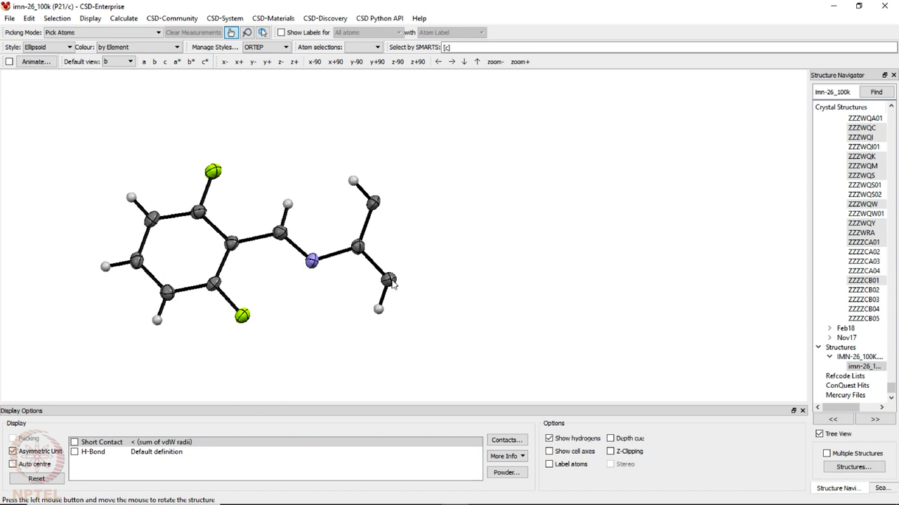
mouse_move(309, 331)
mouse_down()
mouse_move(301, 297)
mouse_move(286, 315)
mouse_move(297, 325)
mouse_up()
drag(290, 144, 294, 162)
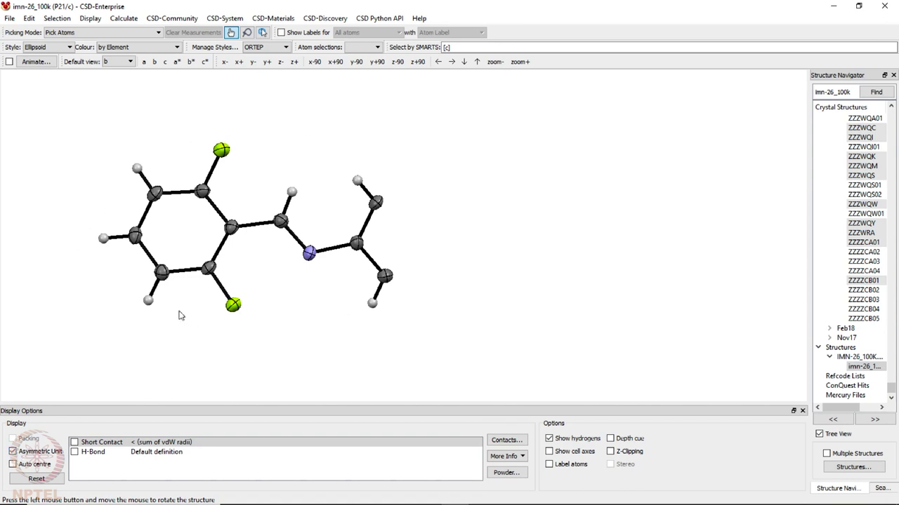
click(13, 452)
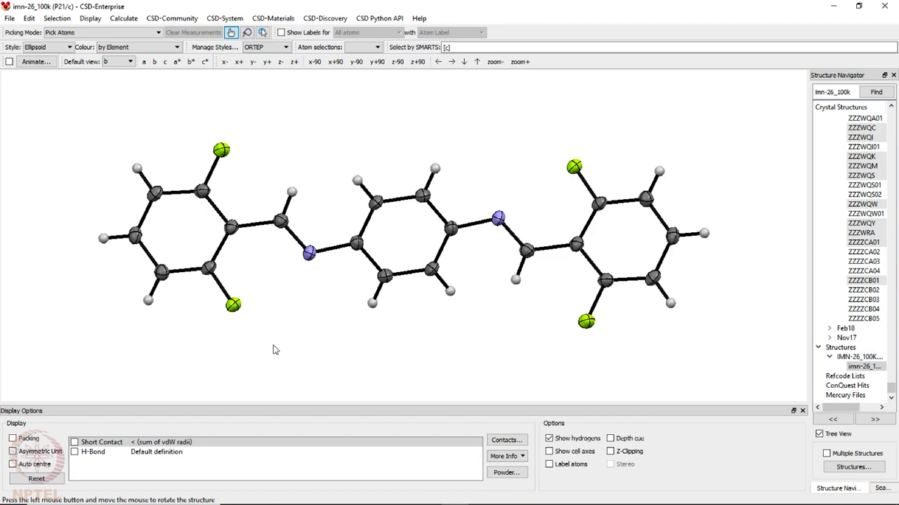
drag(468, 353, 493, 298)
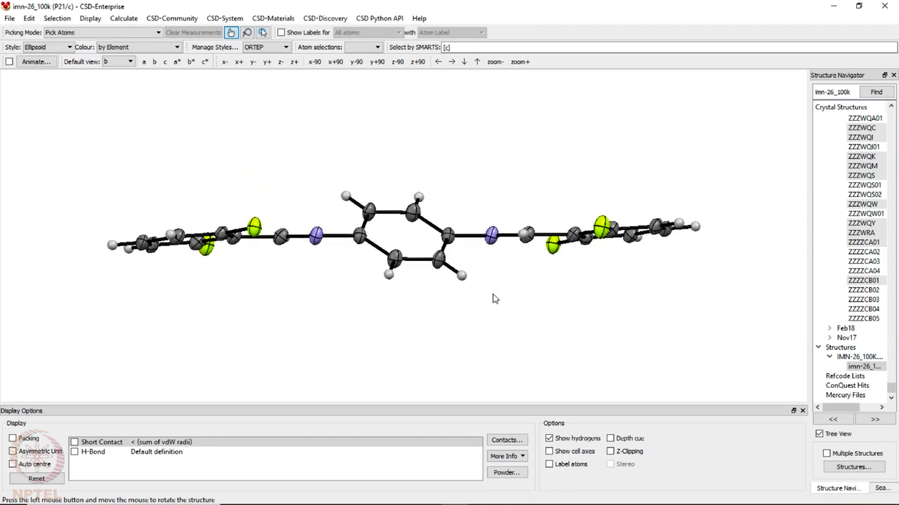
- Show the crystal packing in the unit cell, inspect it from several directions, and return to the single molecule
drag(374, 106, 87, 336)
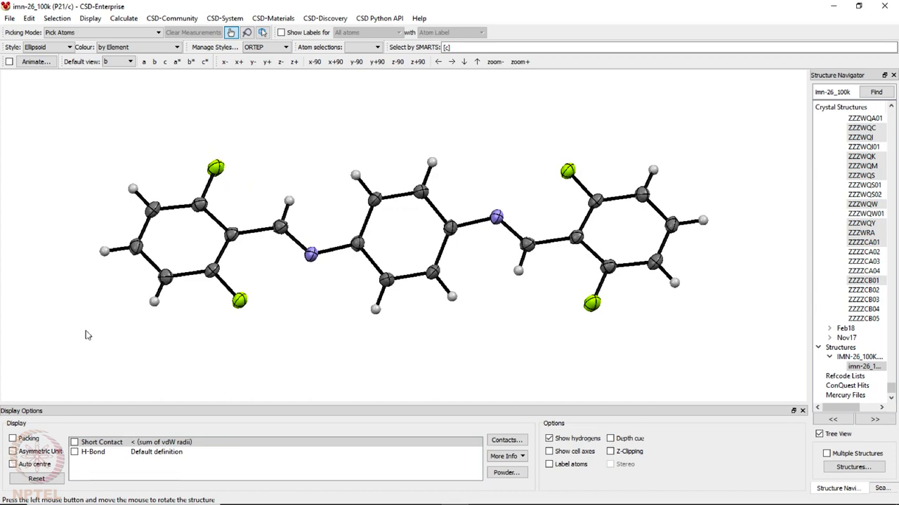
click(13, 438)
right_drag(423, 178, 415, 312)
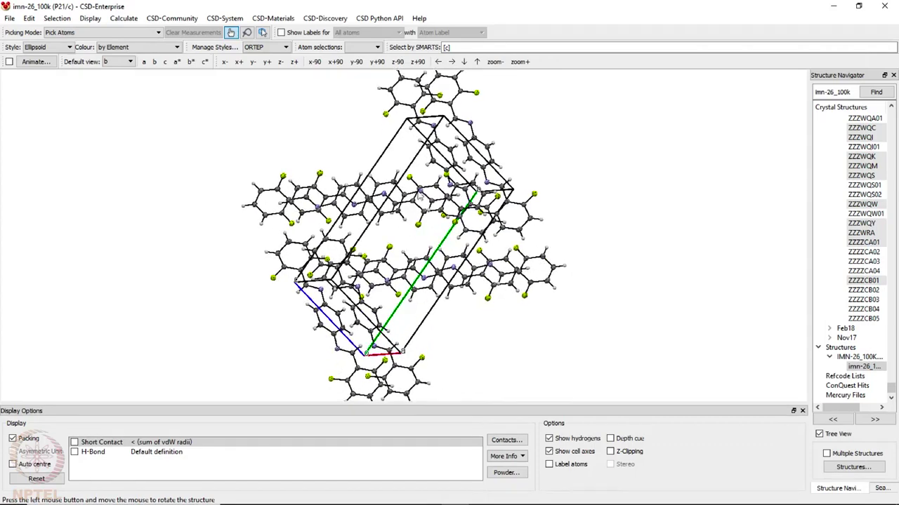
drag(433, 156, 436, 186)
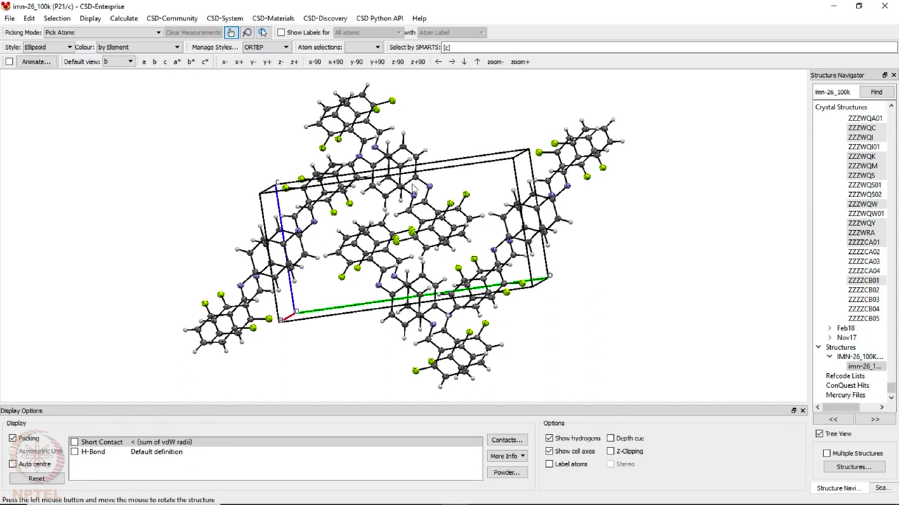
drag(418, 255, 378, 243)
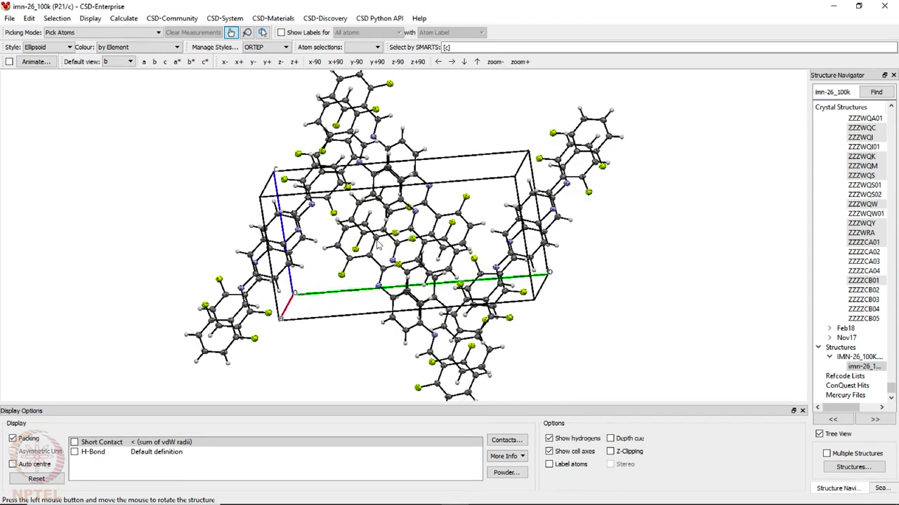
click(12, 438)
drag(202, 353, 338, 344)
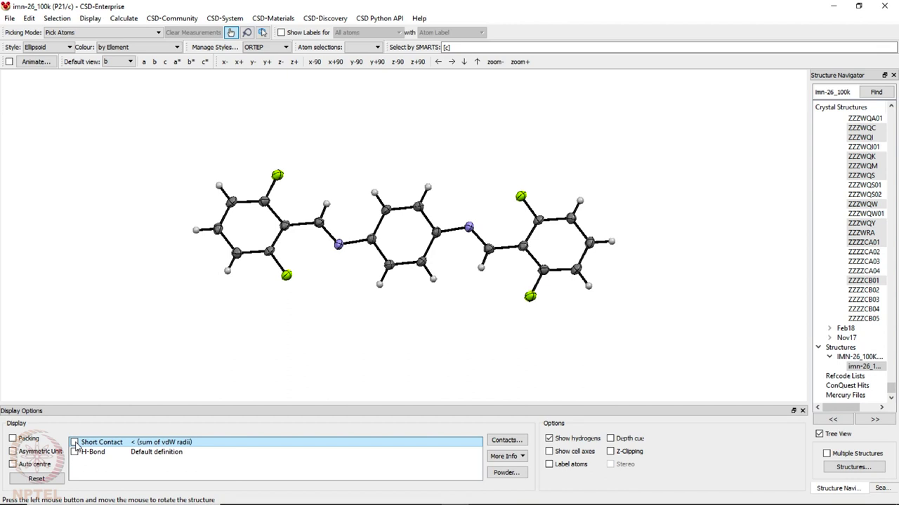
- Display the short contacts below the sum of vdW radii and expand one hydrogen contact and one F···F contact into neighbouring molecules
click(75, 442)
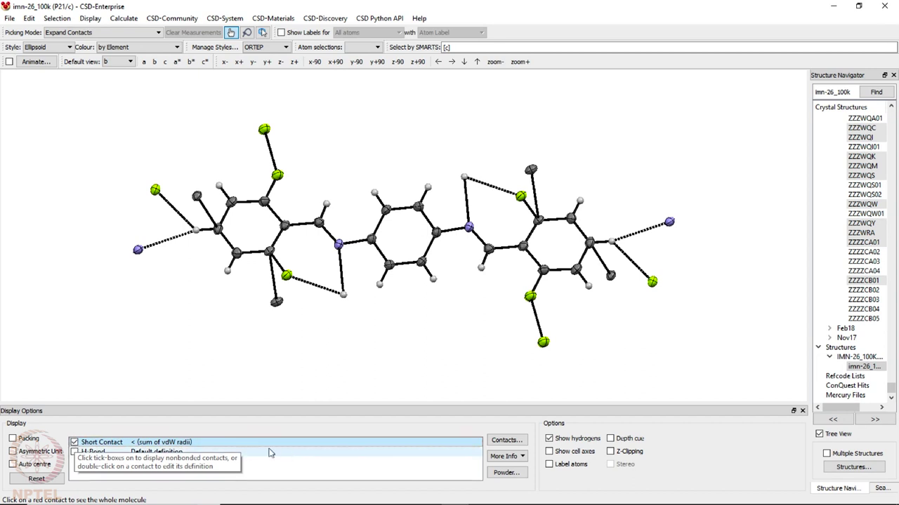
click(344, 297)
drag(406, 294, 634, 251)
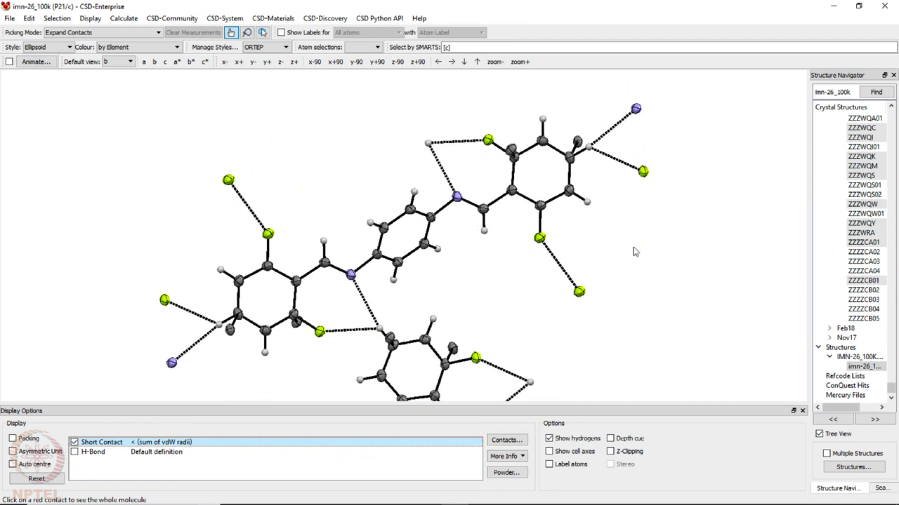
click(580, 294)
middle_drag(512, 299, 346, 195)
scroll(383, 219, down, 3)
drag(383, 218, 394, 261)
scroll(380, 208, up, 4)
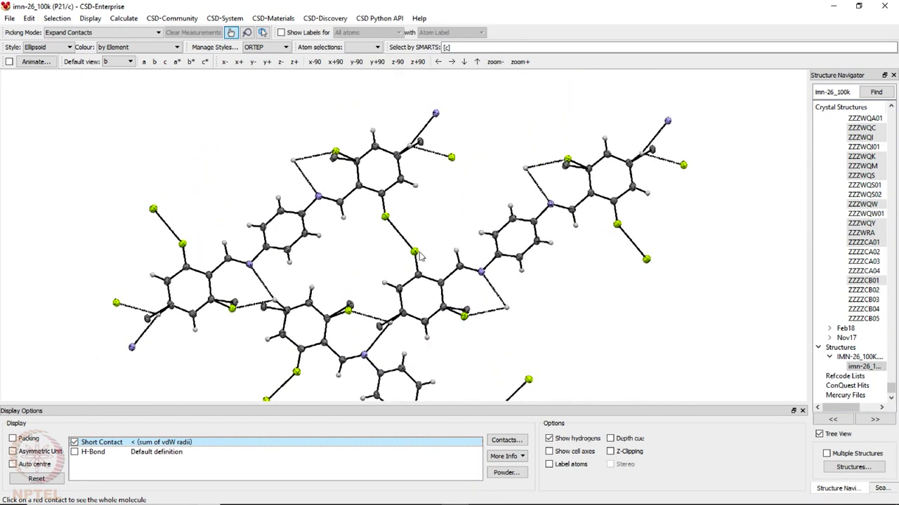
- Delete the hanging contacts so that only contacts between the displayed molecules remain, and orient the three-molecule cluster face-on
right_click(78, 91)
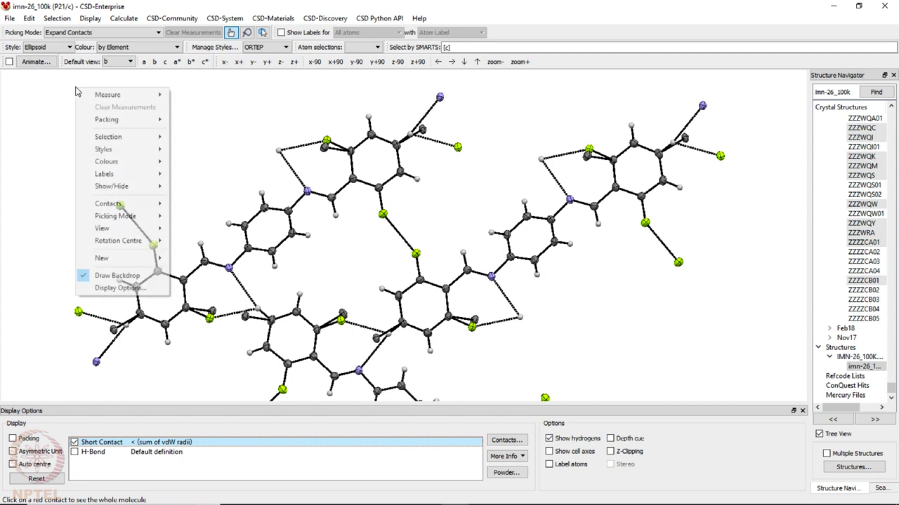
mouse_move(147, 205)
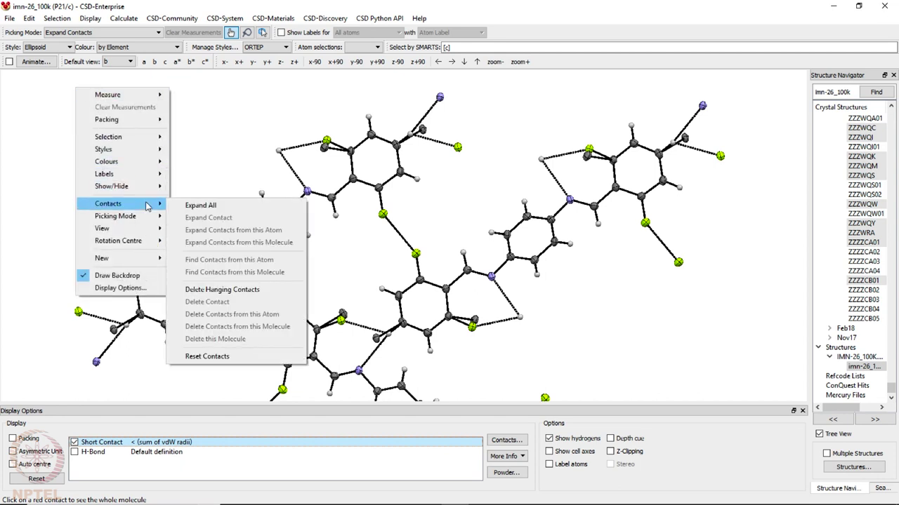
click(253, 288)
drag(389, 255, 412, 166)
drag(317, 179, 281, 191)
scroll(330, 223, down, 3)
drag(327, 257, 377, 280)
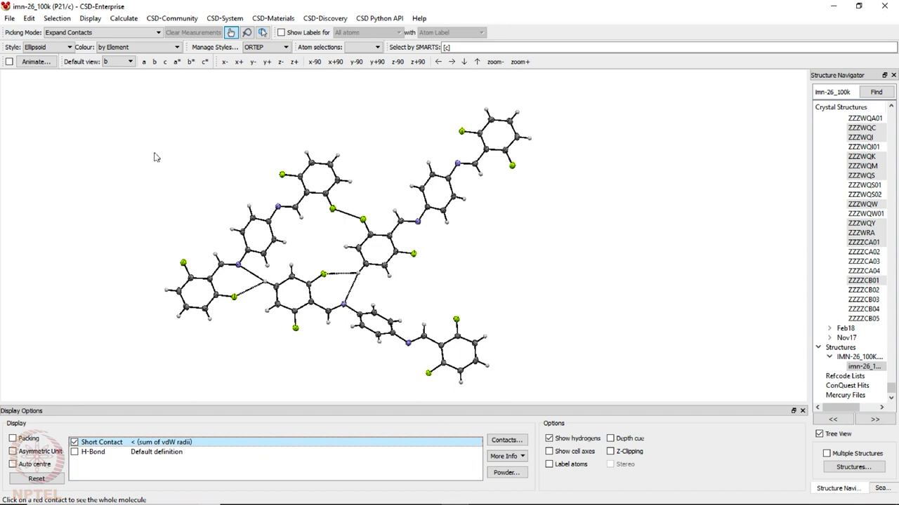
- Measure the F···F, H···F and H···N contact distances between the neighbouring molecules
click(82, 35)
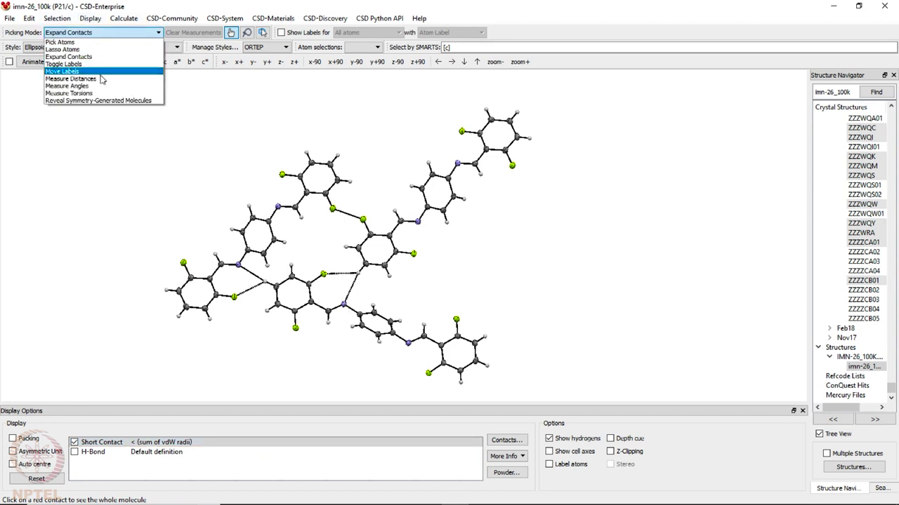
click(107, 78)
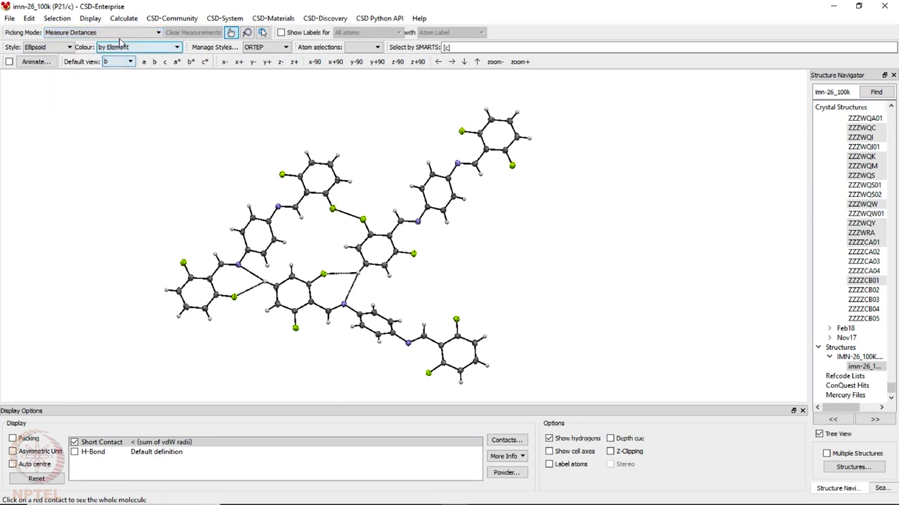
click(333, 208)
click(363, 220)
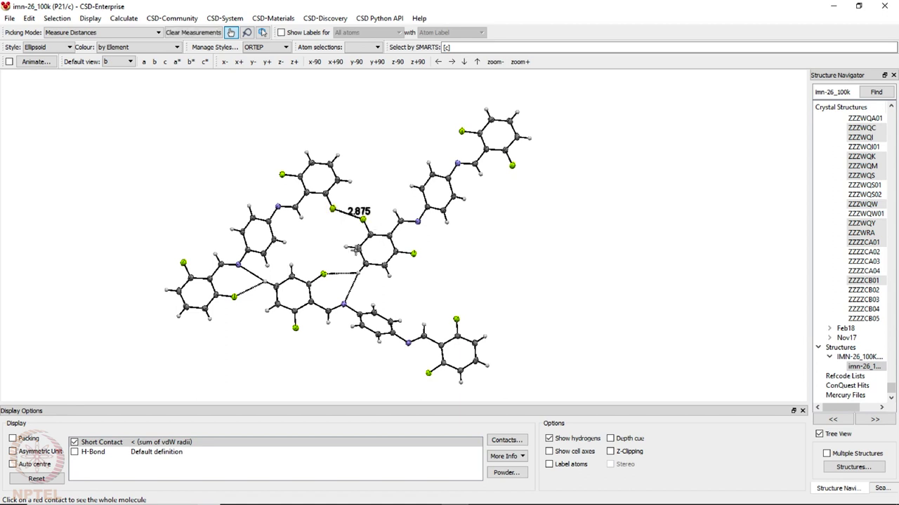
click(266, 281)
click(234, 296)
click(343, 303)
click(356, 273)
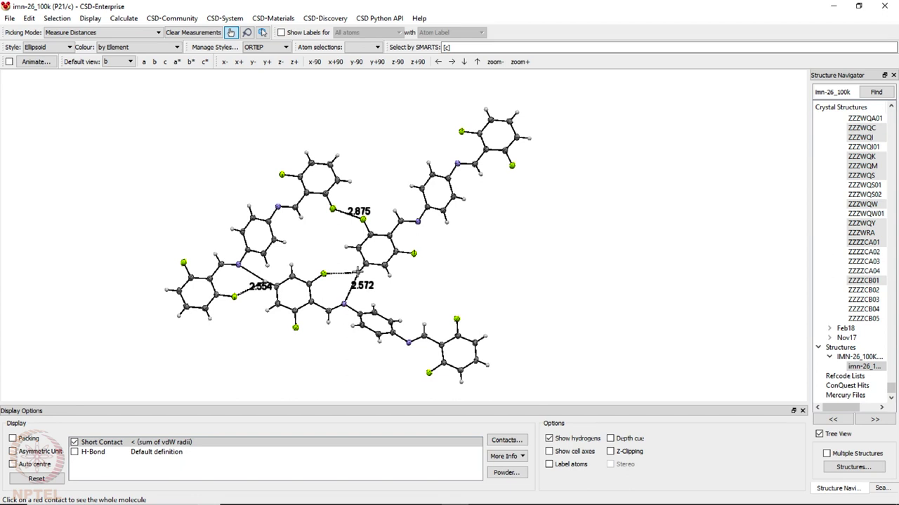
- Measure the C–F···F angle and the C–H···F angle at the intermolecular contacts
click(98, 33)
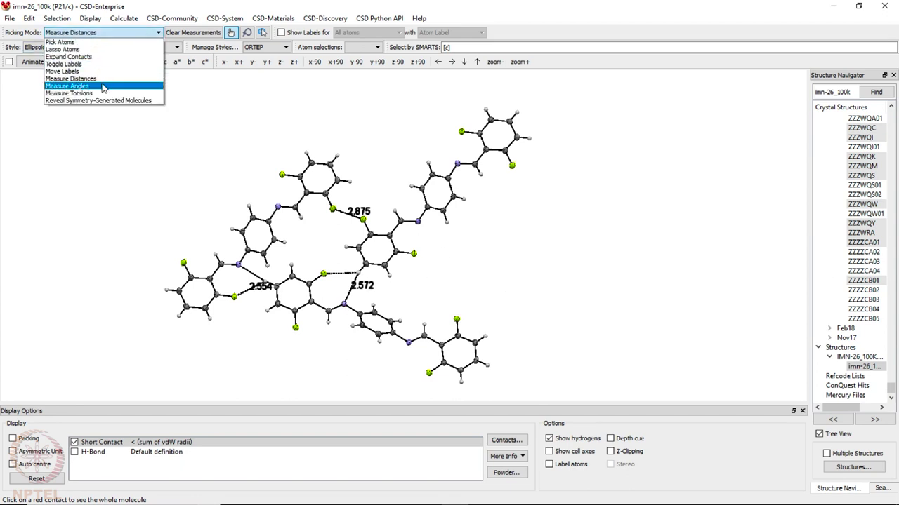
click(103, 87)
click(325, 192)
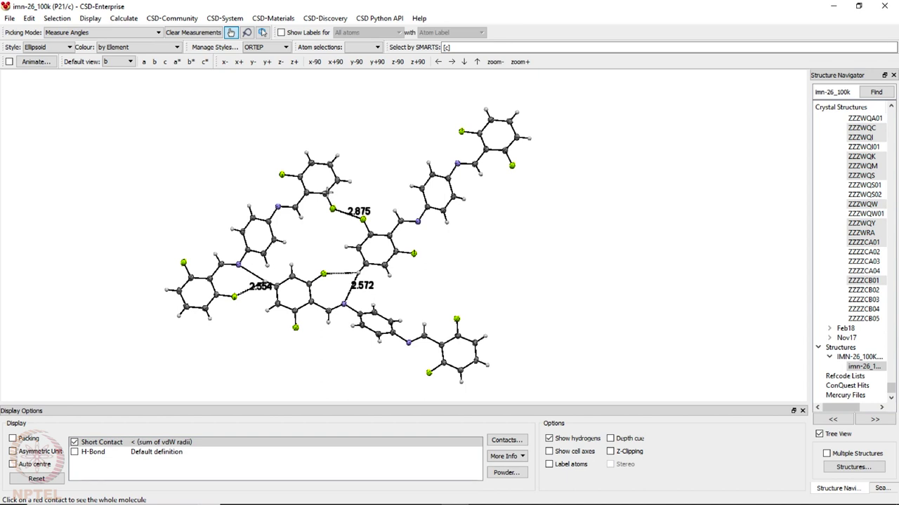
click(332, 208)
click(363, 219)
click(277, 286)
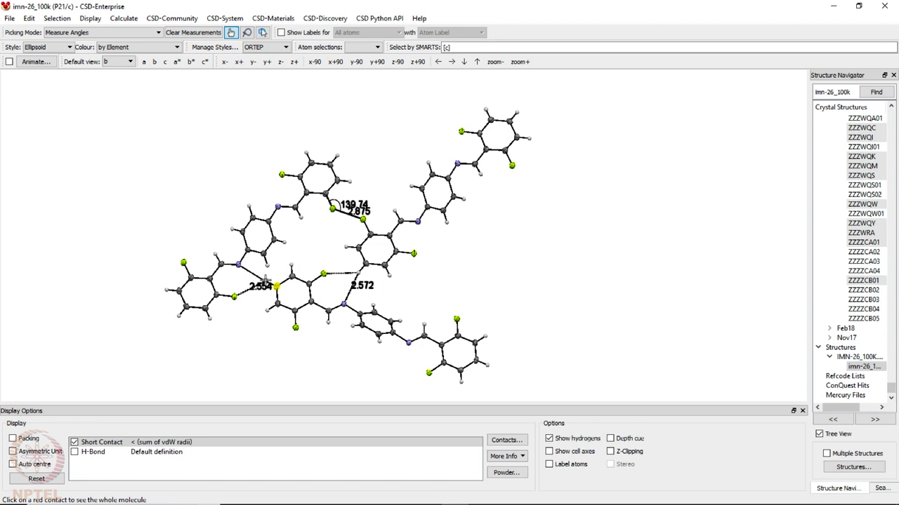
click(234, 295)
- Move the distance and angle labels off the contact lines and away from each other so each is readable
scroll(242, 295, up, 4)
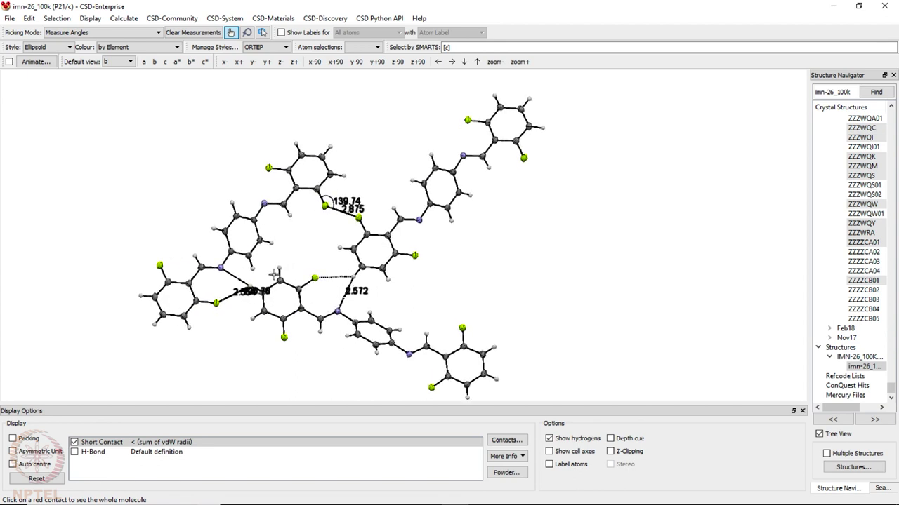
drag(251, 304, 255, 275)
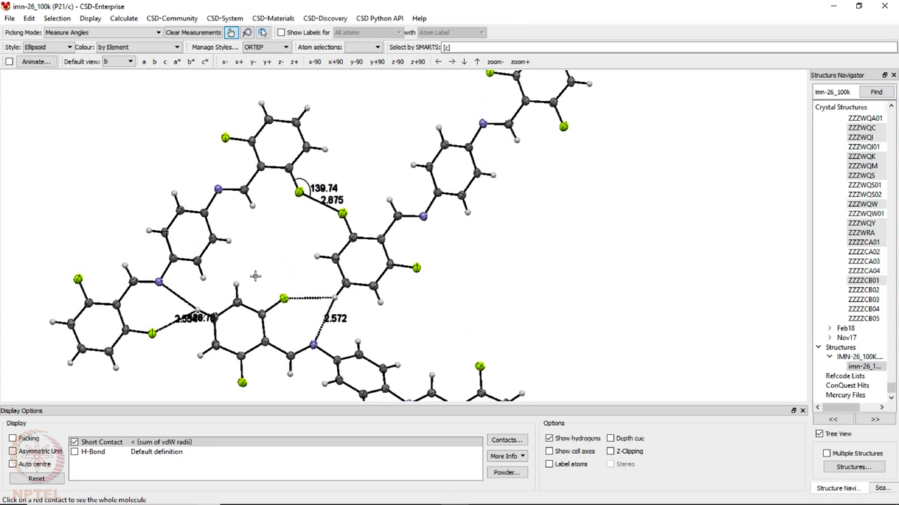
click(137, 32)
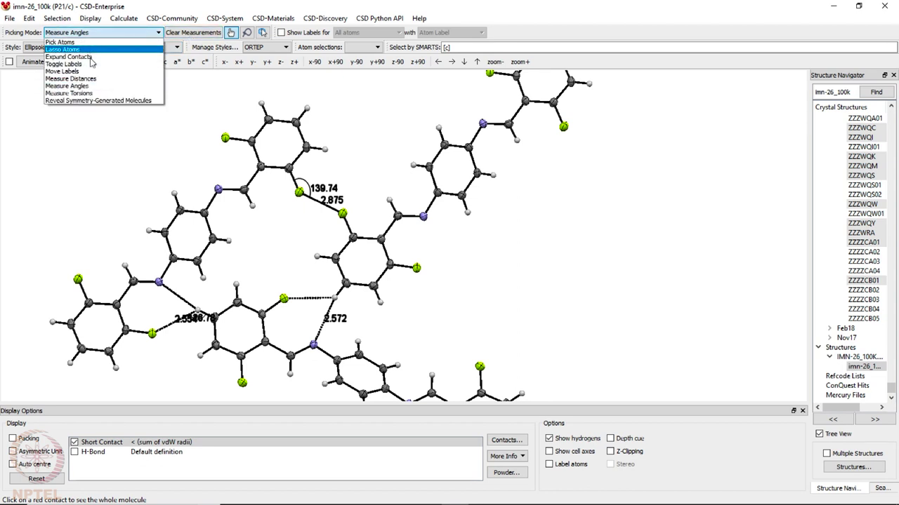
click(78, 70)
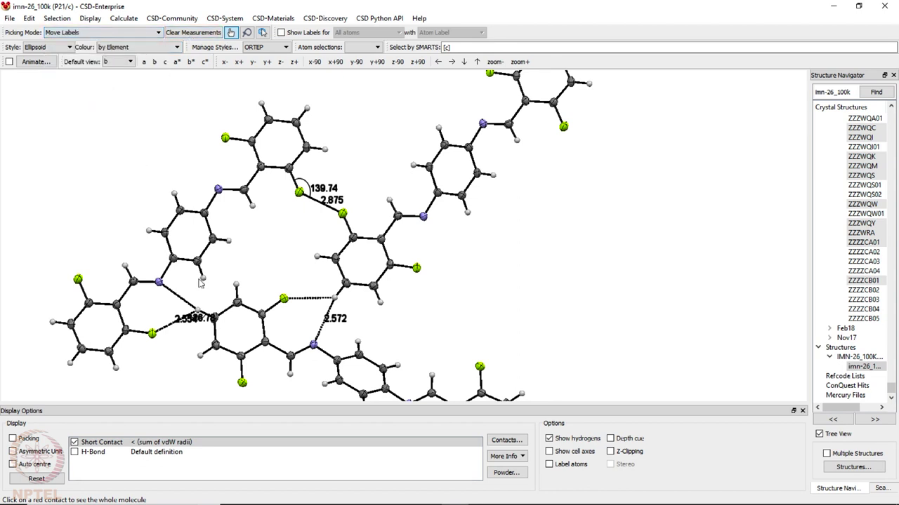
mouse_move(189, 321)
mouse_down()
mouse_move(180, 344)
mouse_move(168, 317)
mouse_move(201, 322)
mouse_move(193, 329)
mouse_up()
mouse_move(325, 189)
mouse_down()
mouse_move(316, 177)
mouse_move(336, 194)
mouse_up()
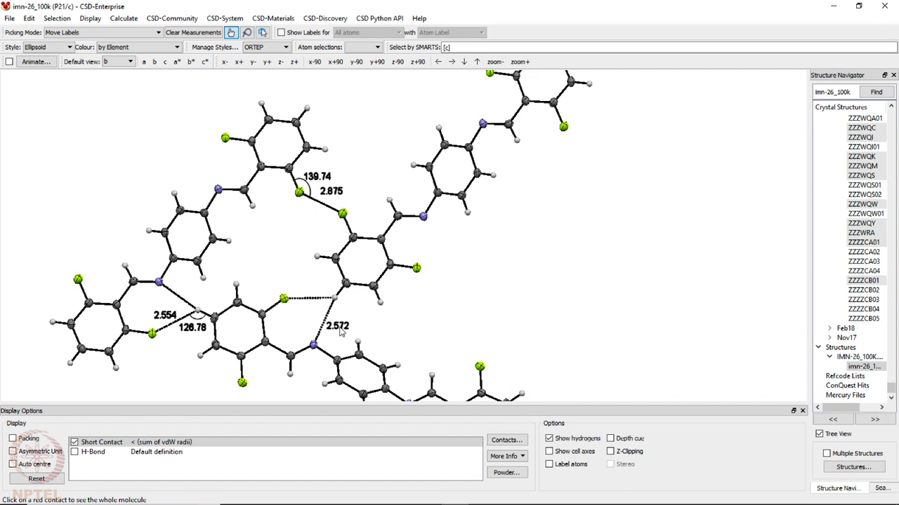
drag(338, 323, 314, 322)
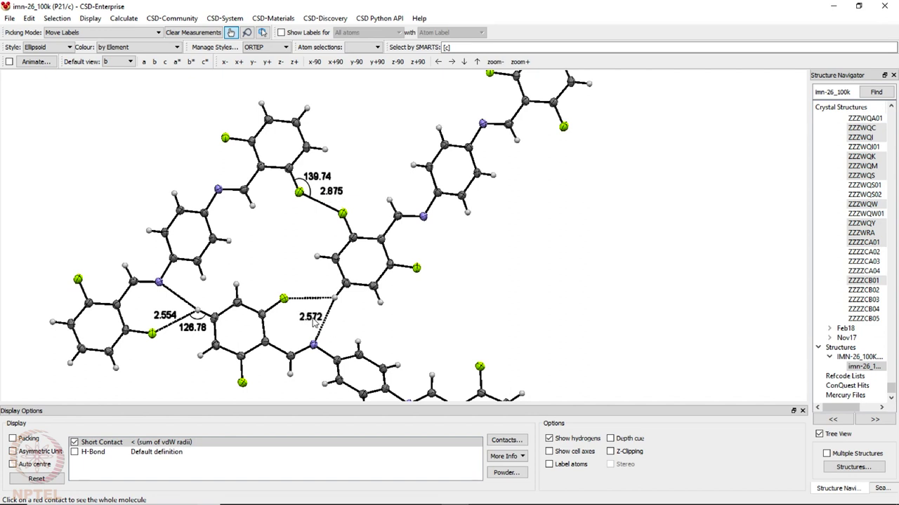
- Measure the C–H···N contact angle and move its label clear of the bonds
click(97, 34)
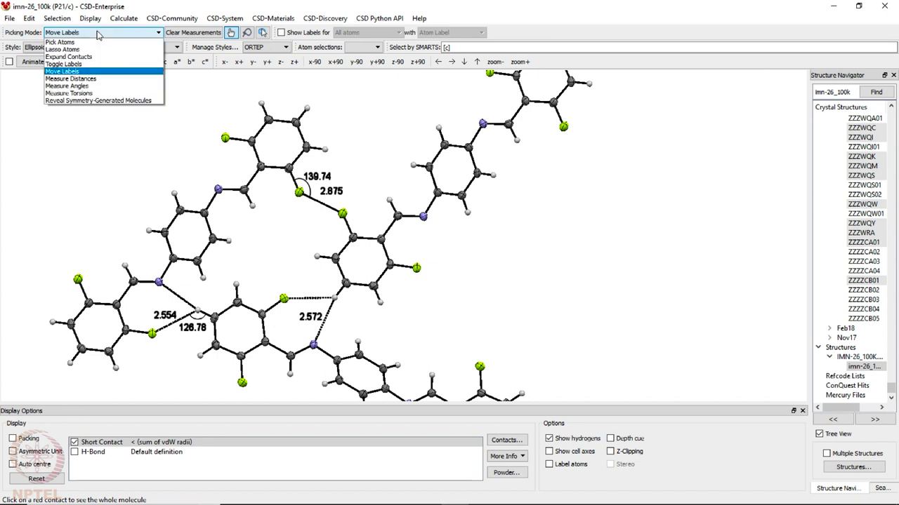
click(102, 85)
click(343, 288)
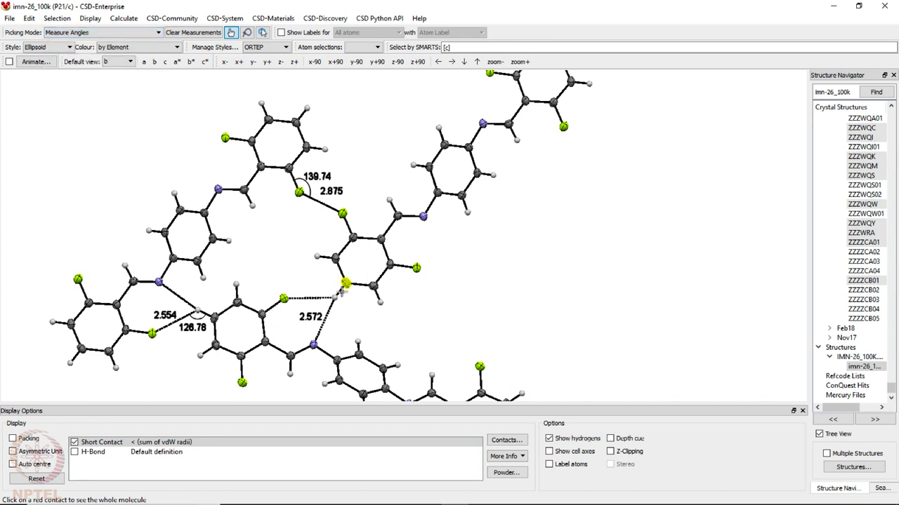
click(335, 299)
click(314, 345)
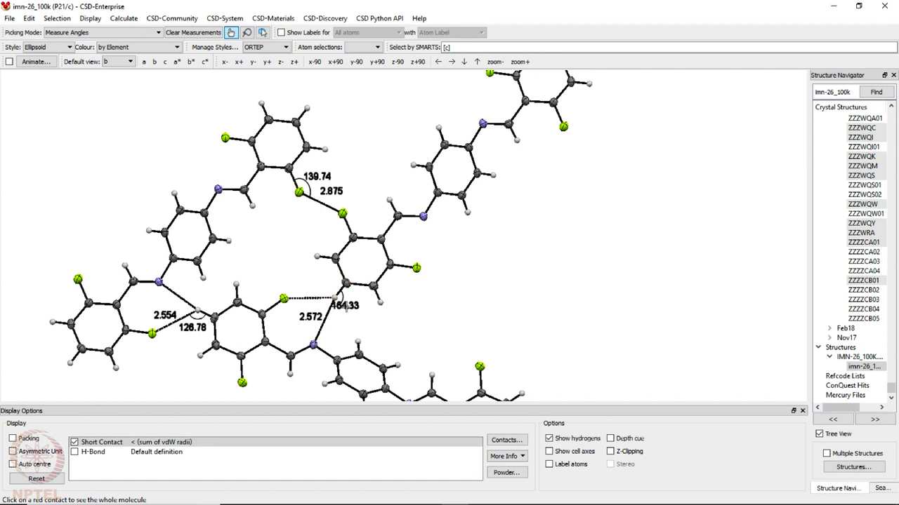
click(70, 32)
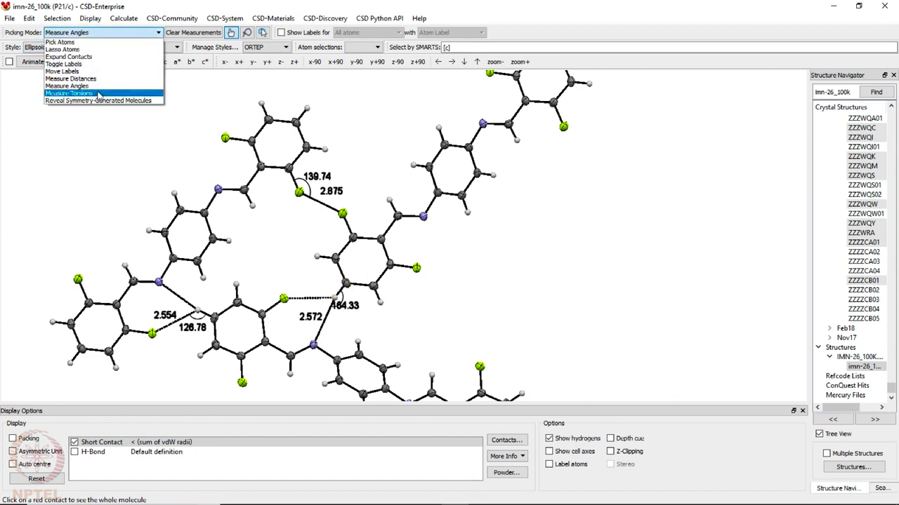
click(70, 71)
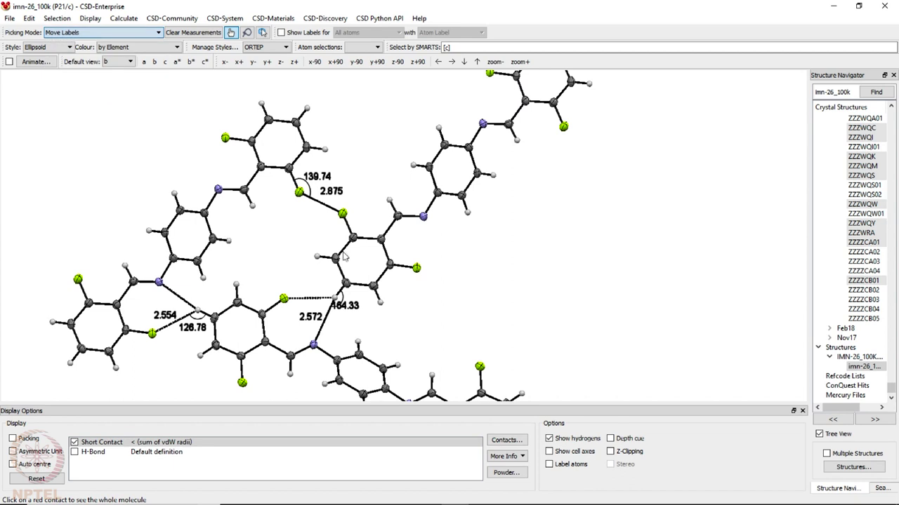
drag(349, 306, 355, 317)
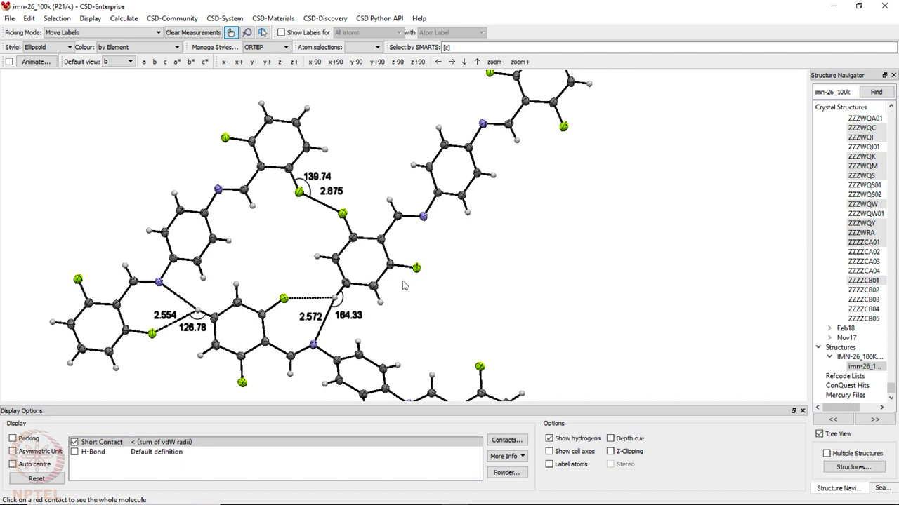
- Turn off the short contacts and place the single complete molecule near the centre, lying roughly horizontal
drag(498, 200, 492, 196)
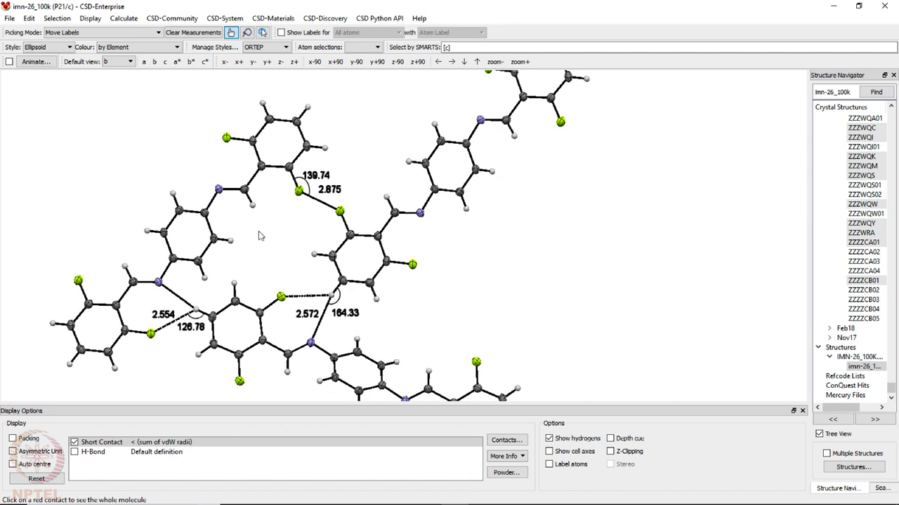
click(13, 452)
click(12, 452)
click(74, 442)
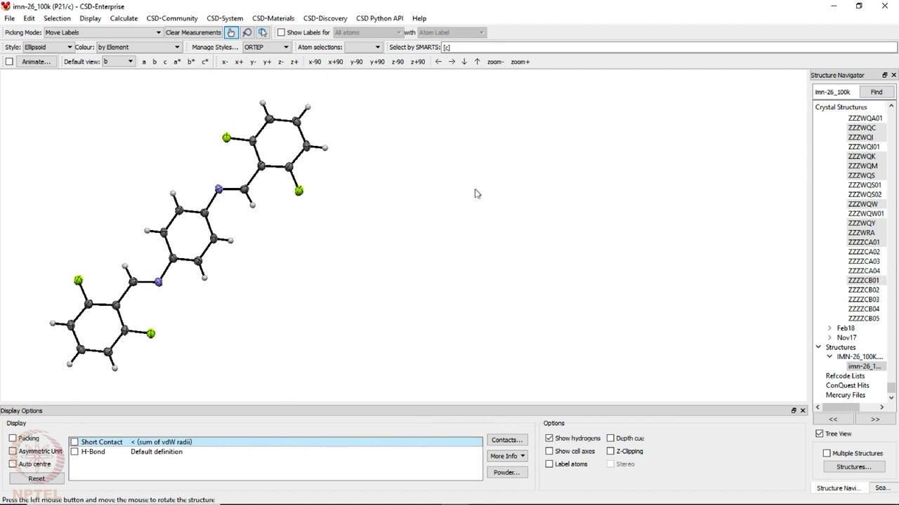
middle_drag(345, 251, 368, 161)
drag(368, 161, 220, 297)
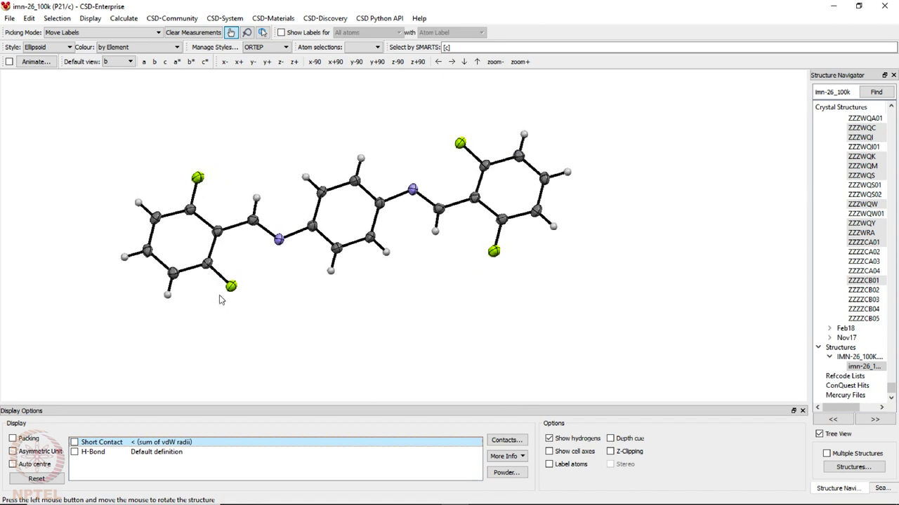
- Toggle the asymmetric-unit display on and off to compare it with the complete molecule
click(14, 452)
click(13, 452)
click(13, 452)
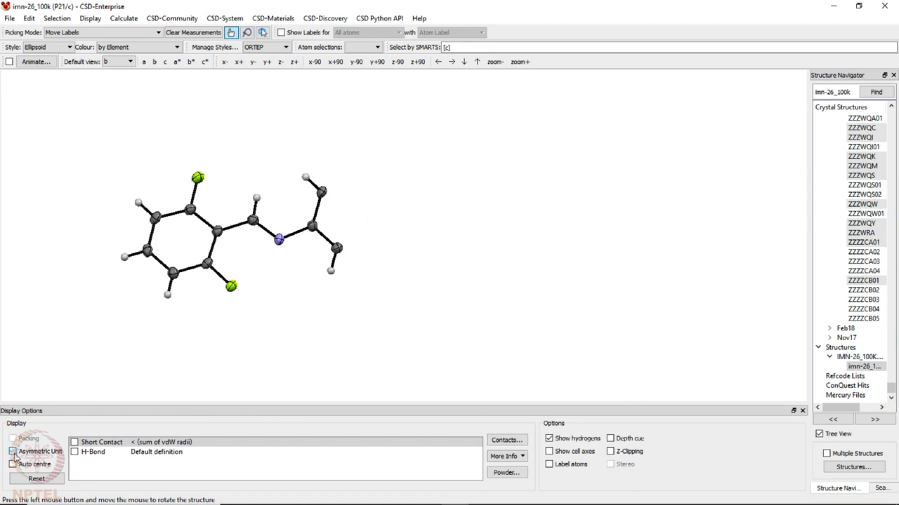
click(13, 452)
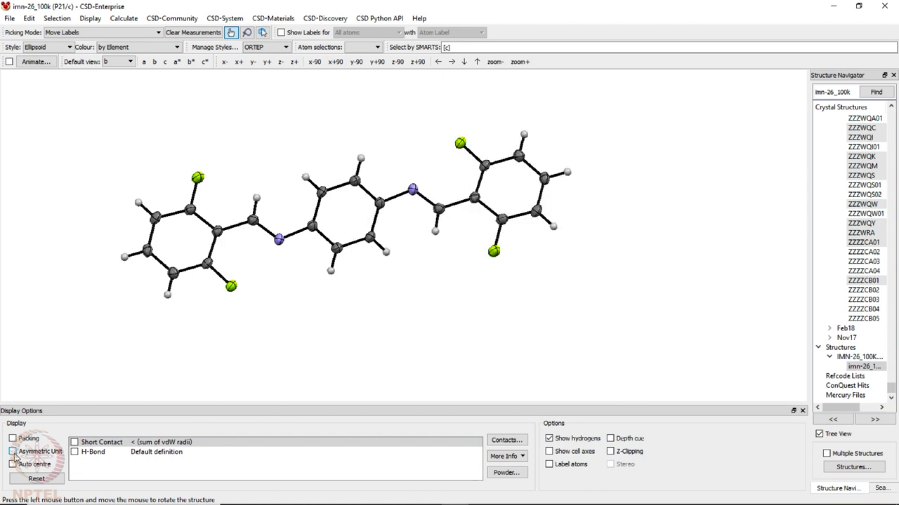
- Compare the asymmetric unit with the complete molecule again, and tilt and enlarge the complete molecule so its rings are clearly visible
click(13, 452)
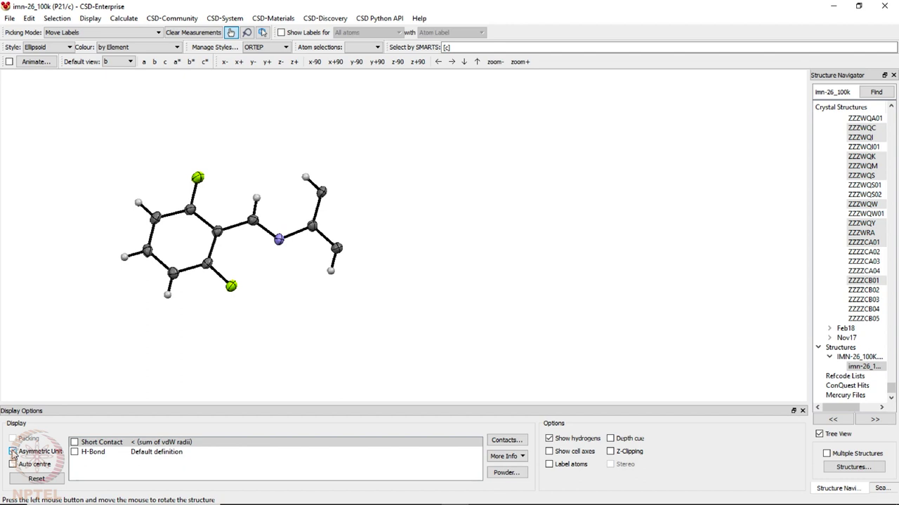
click(12, 452)
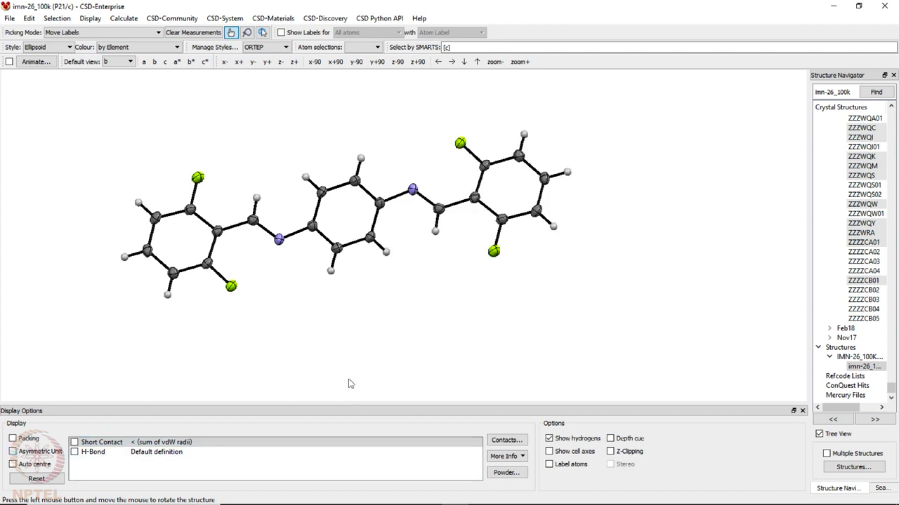
drag(359, 356, 363, 315)
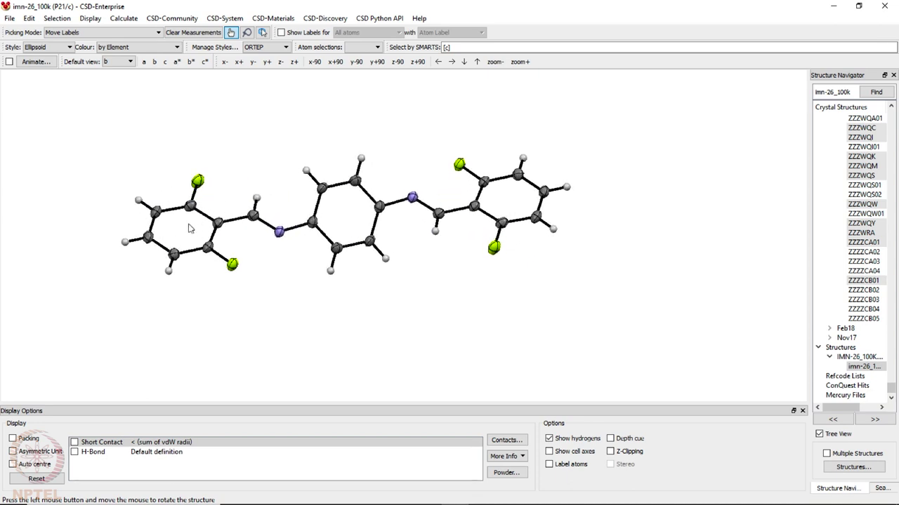
scroll(294, 301, up, 3)
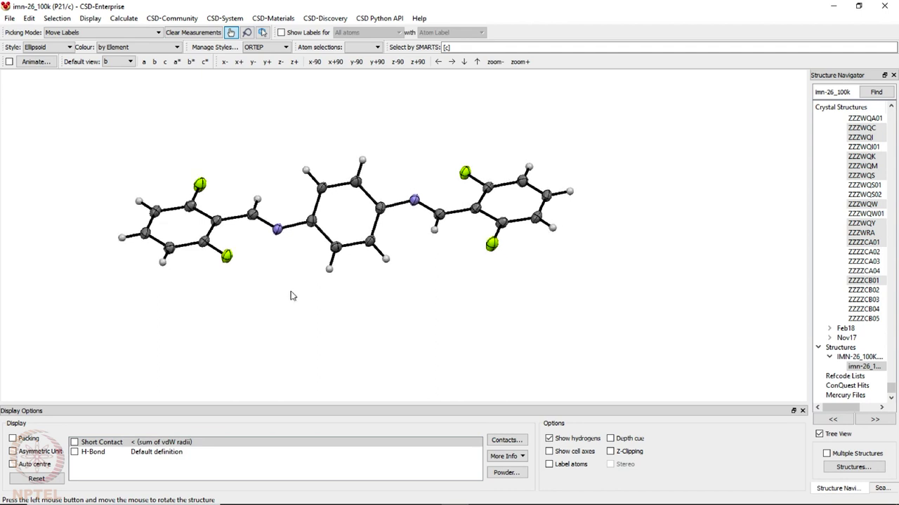
drag(280, 245, 335, 268)
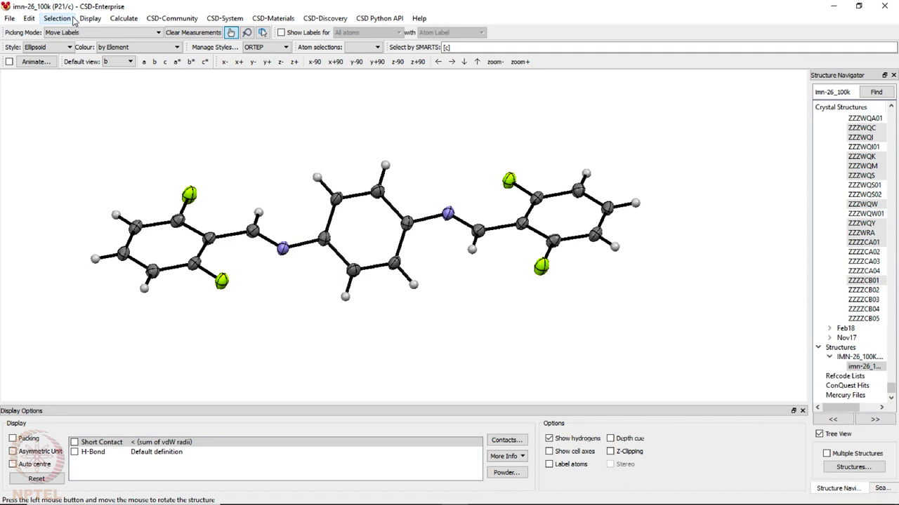
- Create a red transparent mean plane through one outer difluorophenyl ring (C8, C11, C9, C4, C6, C7) by picking the whole ring
click(125, 18)
click(138, 45)
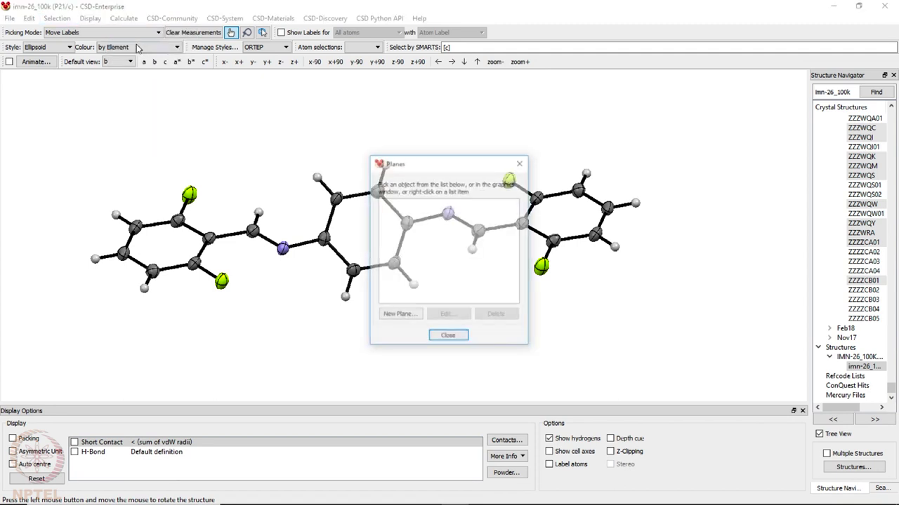
drag(463, 170, 757, 38)
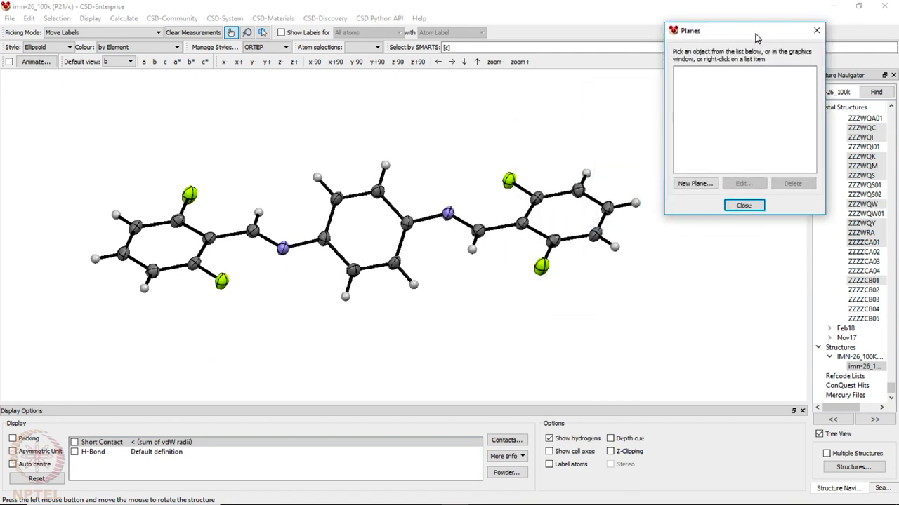
click(710, 186)
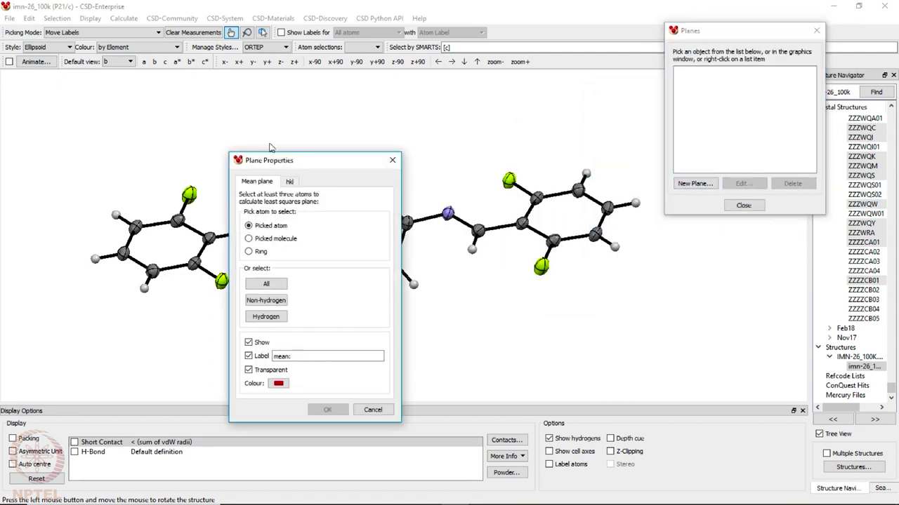
drag(293, 162, 741, 96)
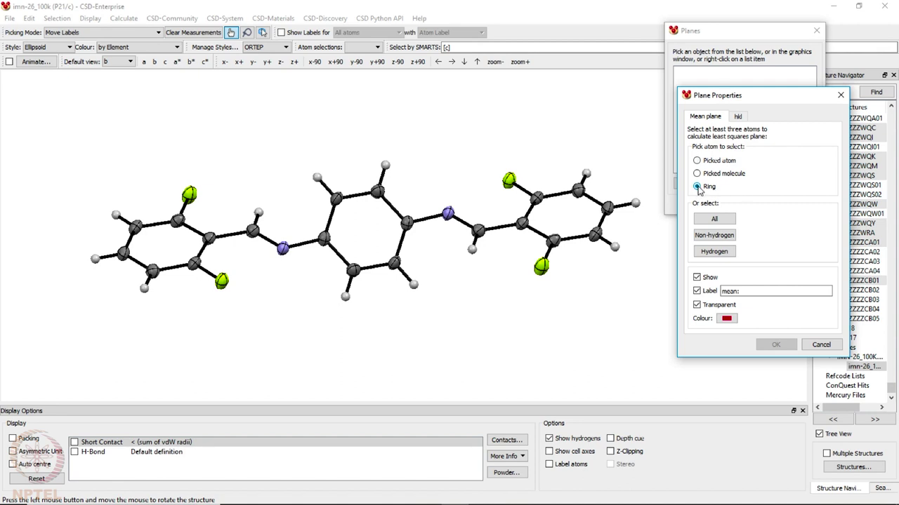
click(104, 33)
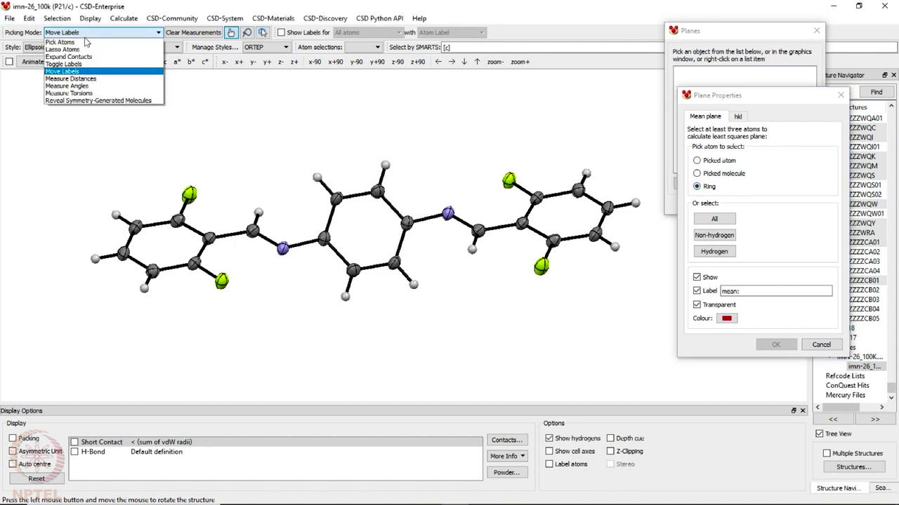
click(82, 43)
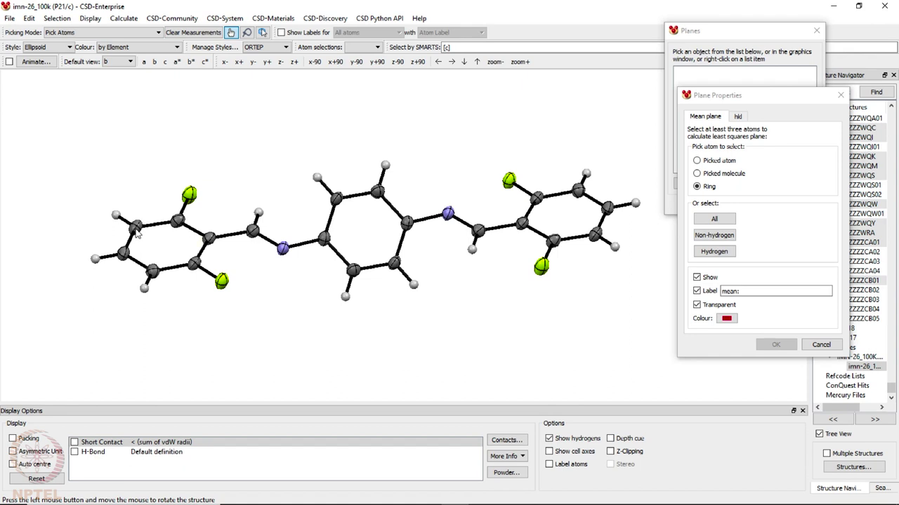
click(137, 234)
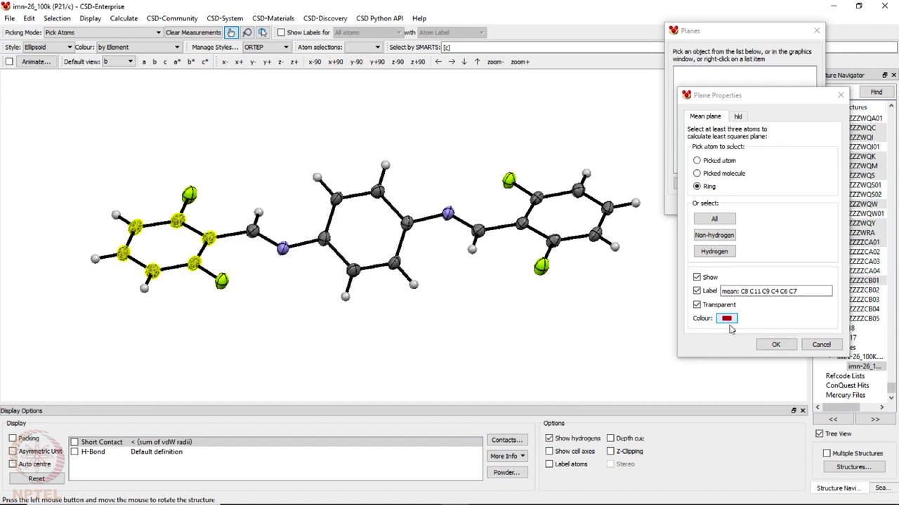
click(775, 345)
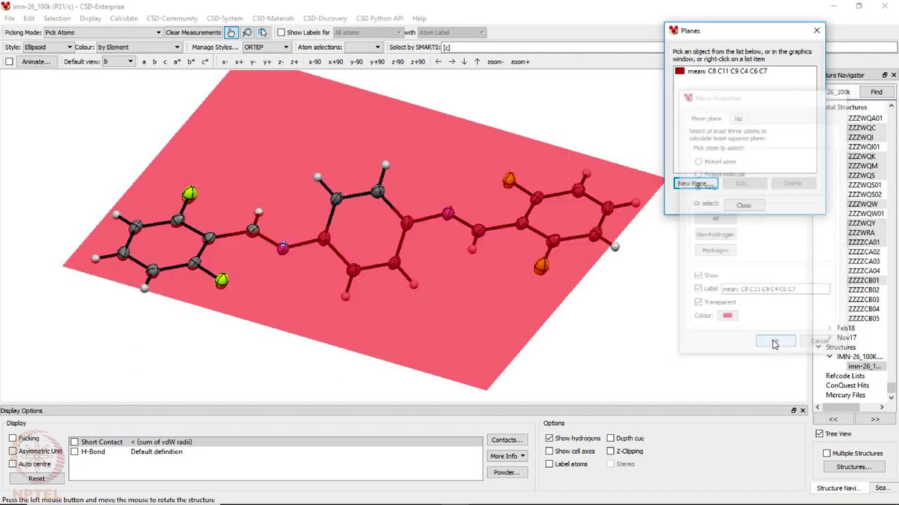
- Add a yellow transparent mean plane through the central ring (C10, C13, C12 and their symmetry equivalents) and finish defining planes
drag(371, 336, 374, 169)
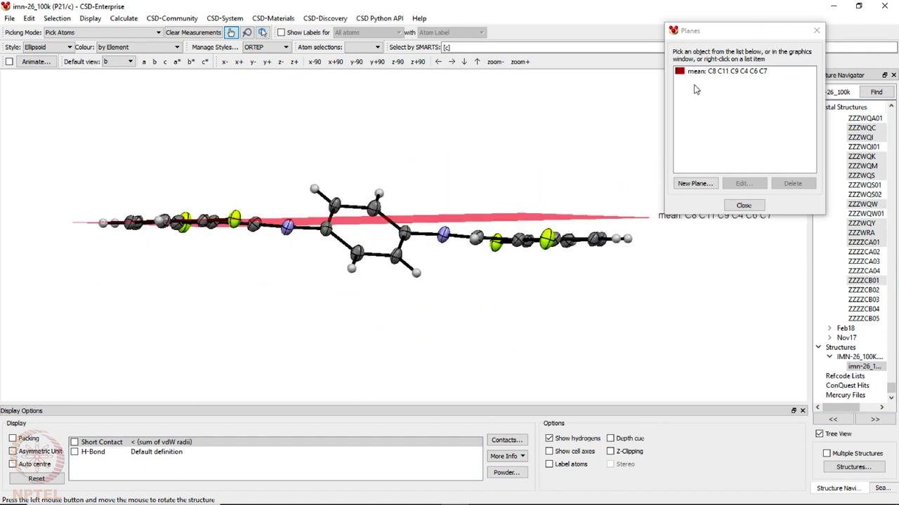
click(695, 183)
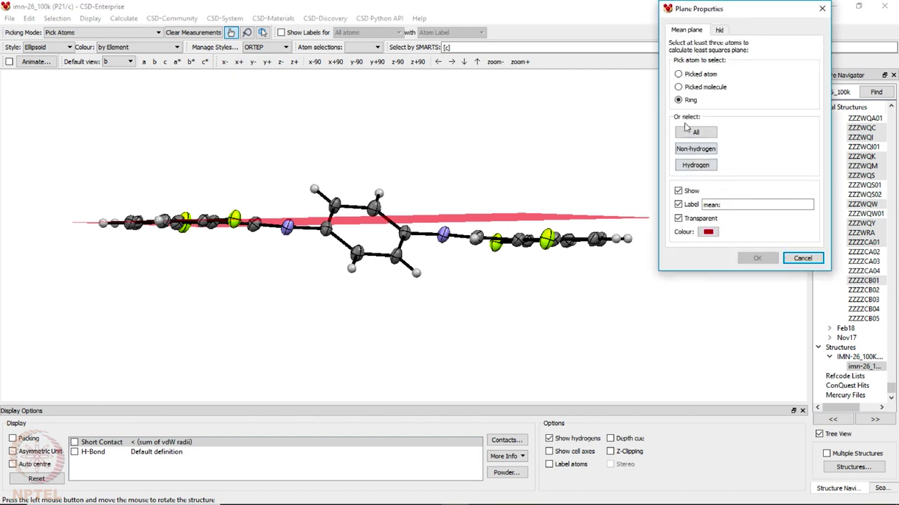
click(708, 231)
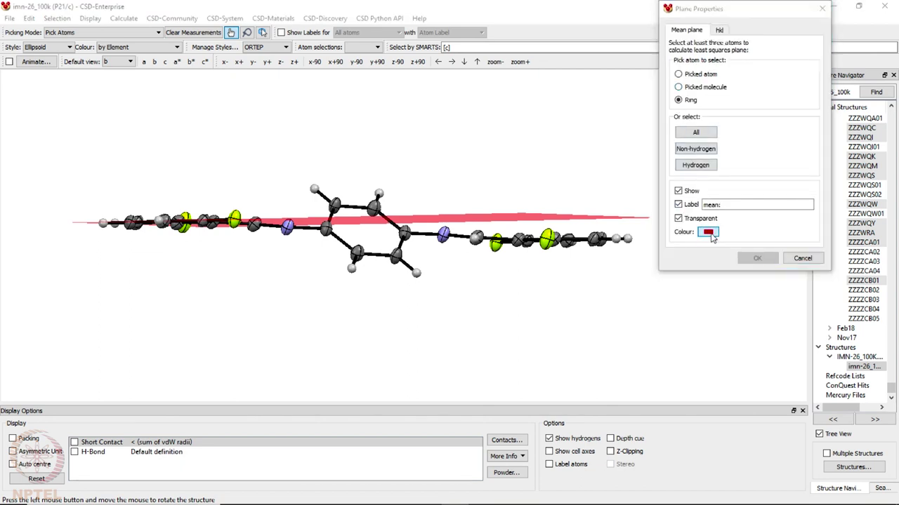
click(726, 109)
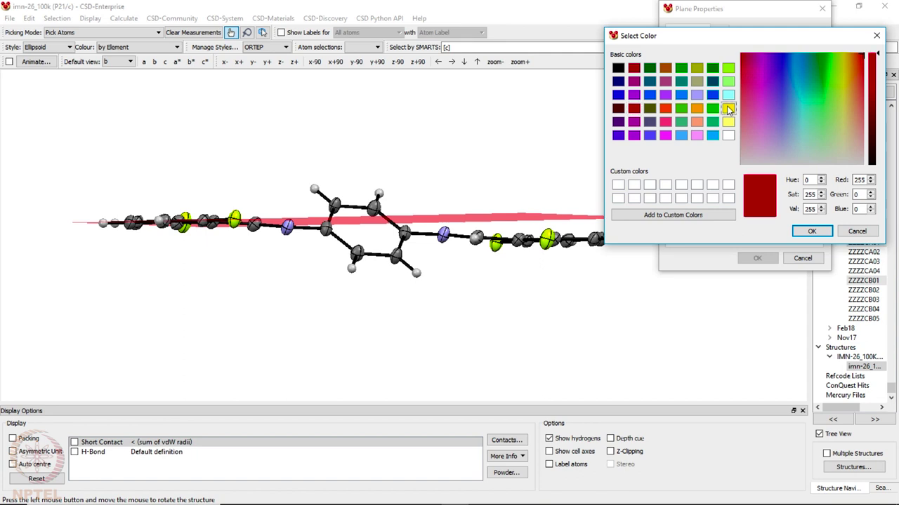
click(811, 231)
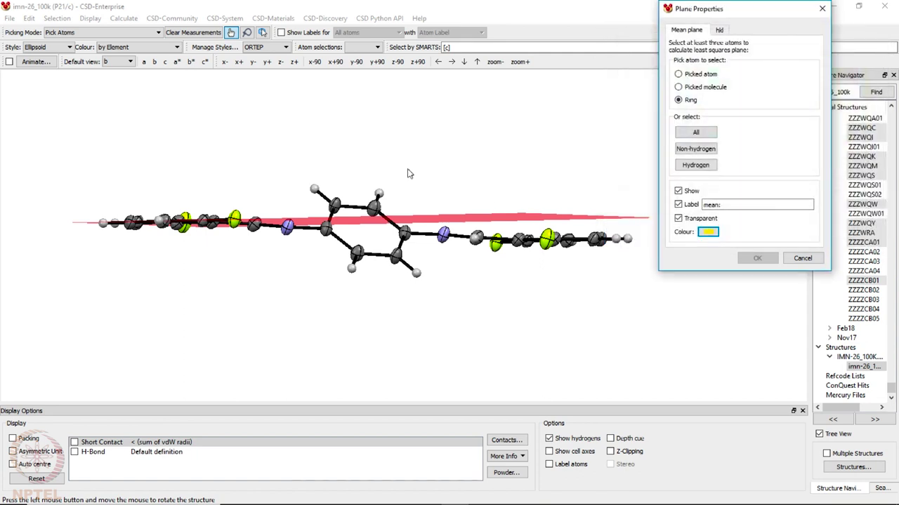
click(360, 254)
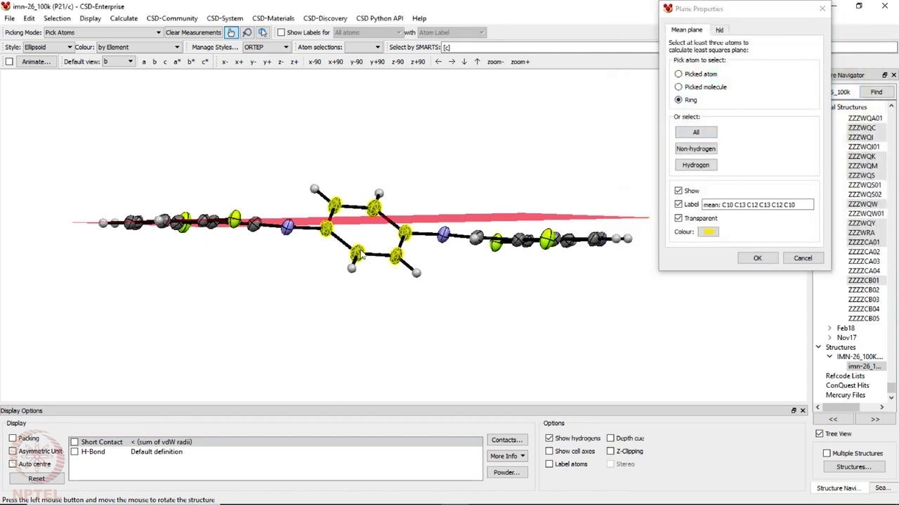
click(757, 258)
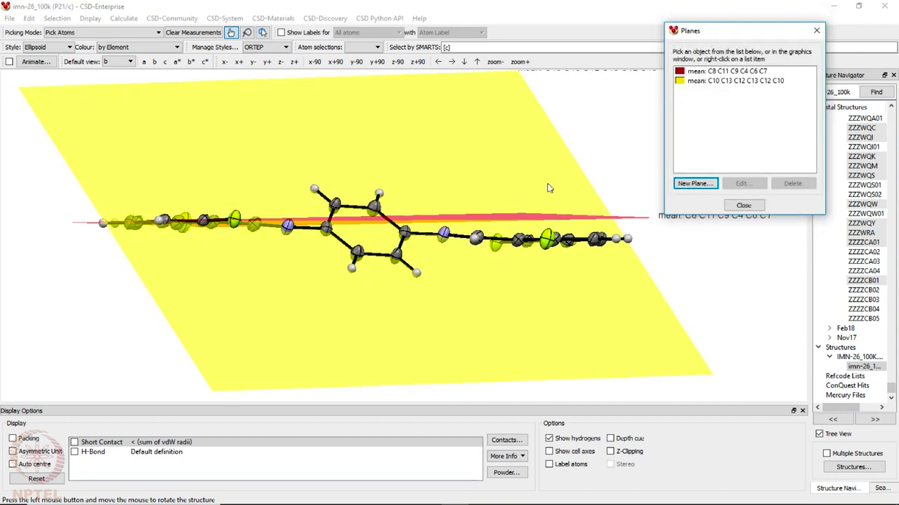
click(743, 205)
- Measure the angle between the red outer-ring plane and the yellow central-ring plane with the molecule viewed edge-on
drag(627, 162, 309, 217)
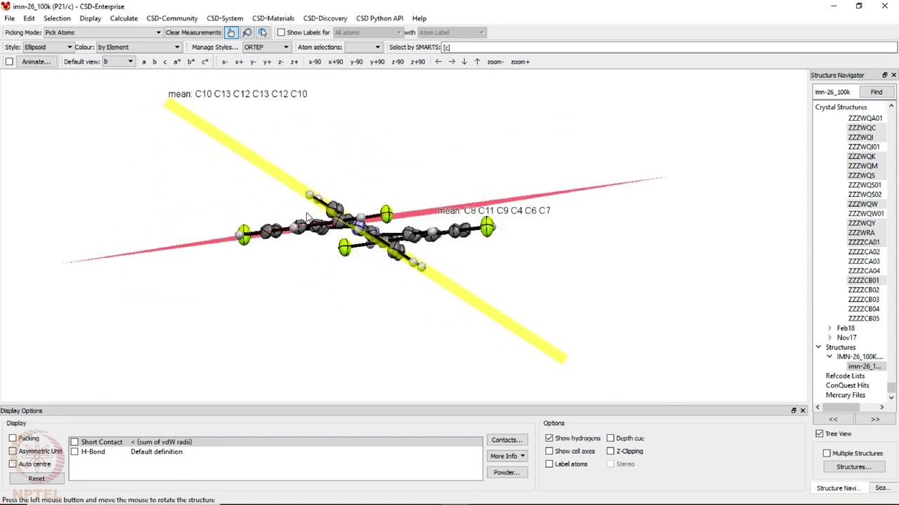
click(87, 33)
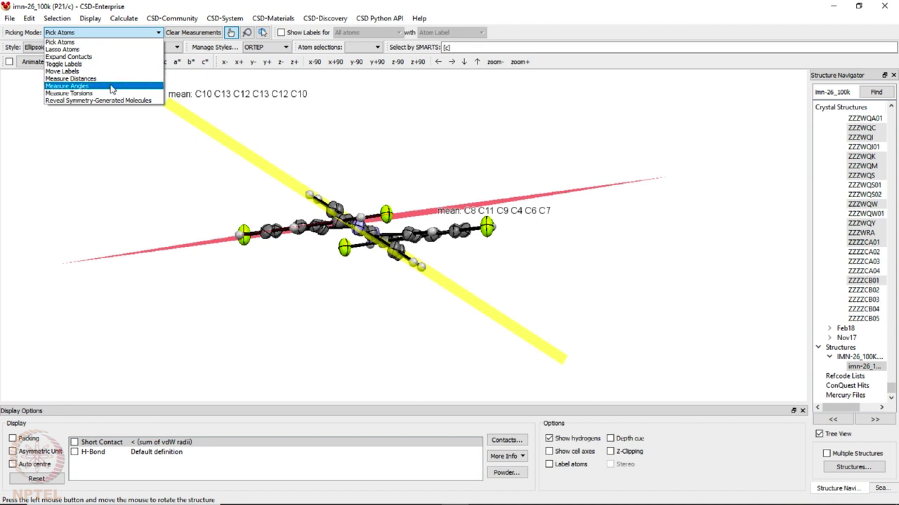
click(111, 86)
click(206, 126)
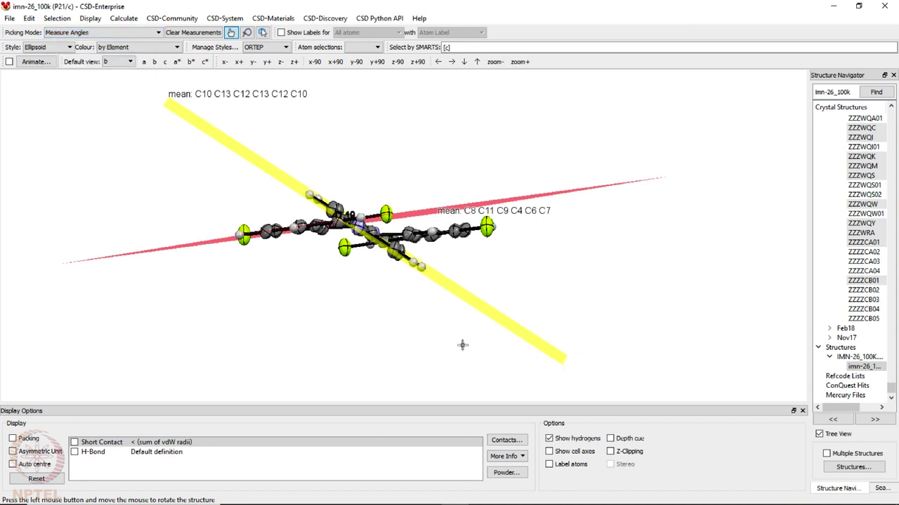
scroll(415, 336, up, 3)
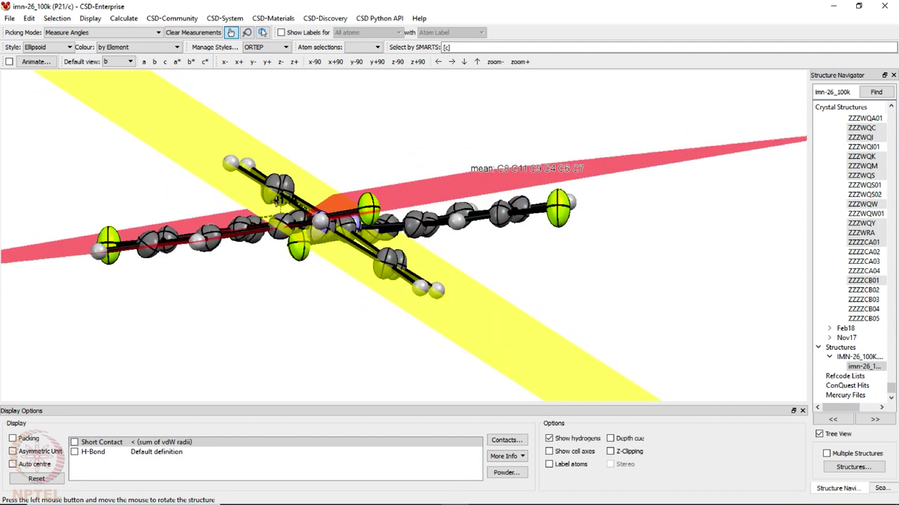
- Move the interplanar angle label off the atoms to a clear spot beside the molecule
click(101, 33)
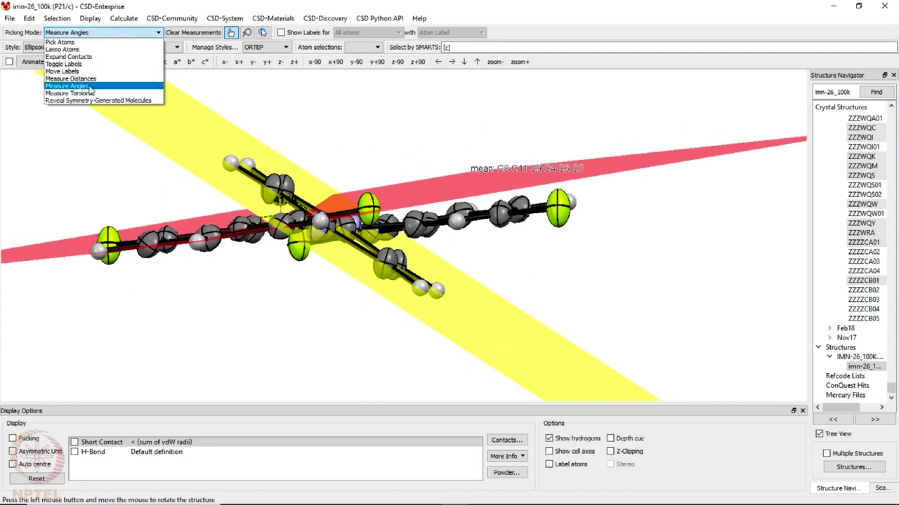
click(105, 71)
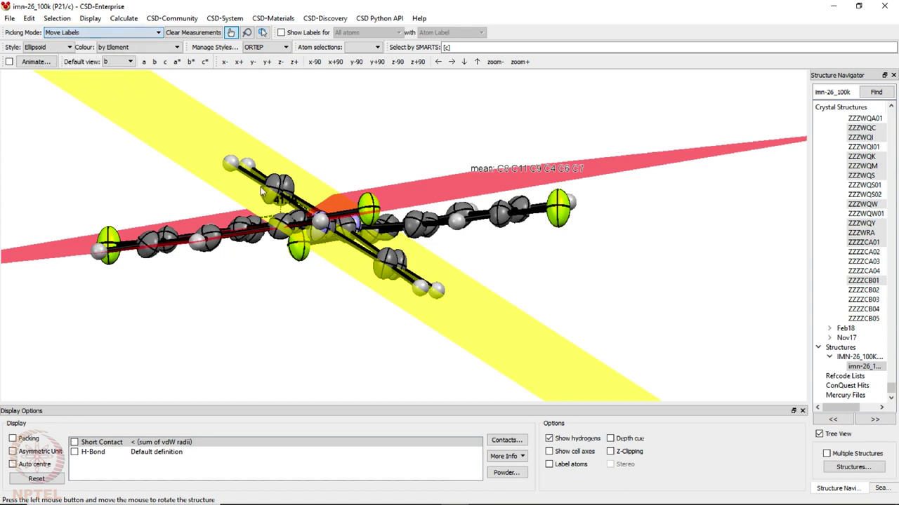
drag(279, 202, 201, 202)
mouse_move(242, 268)
mouse_down()
mouse_move(246, 257)
mouse_move(245, 266)
mouse_up()
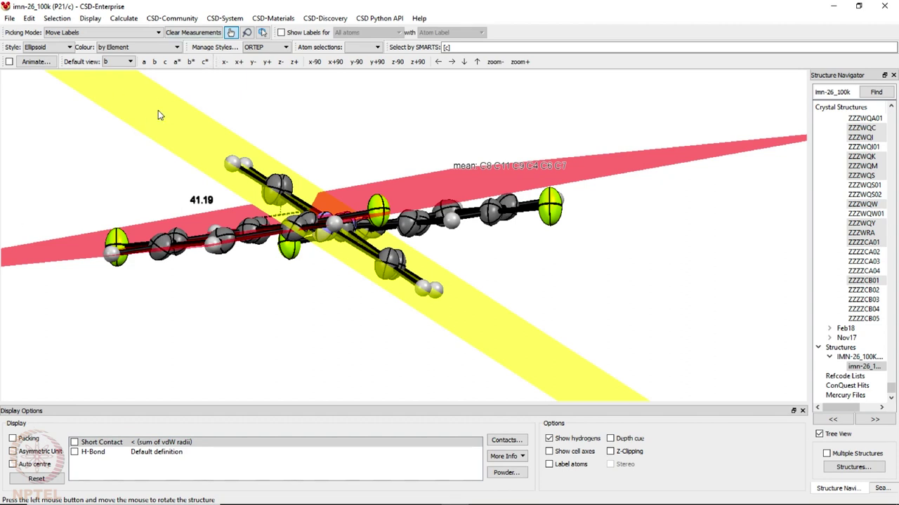
- Remove both mean planes from the display and clear the interplanar angle measurement
right_click(77, 245)
click(137, 266)
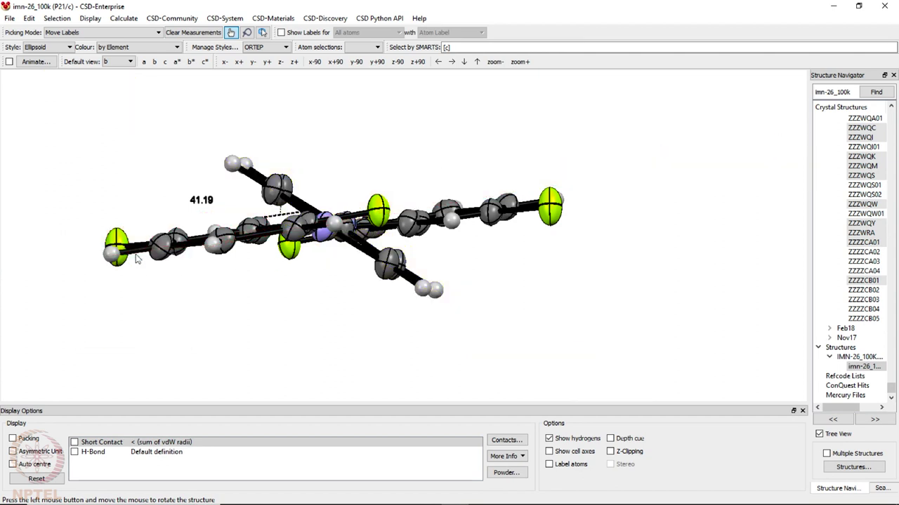
click(193, 33)
- Turn on the unit-cell packing and show its symmetry elements, keeping inversions, axes and glide planes enabled in their default colours
drag(461, 191, 382, 203)
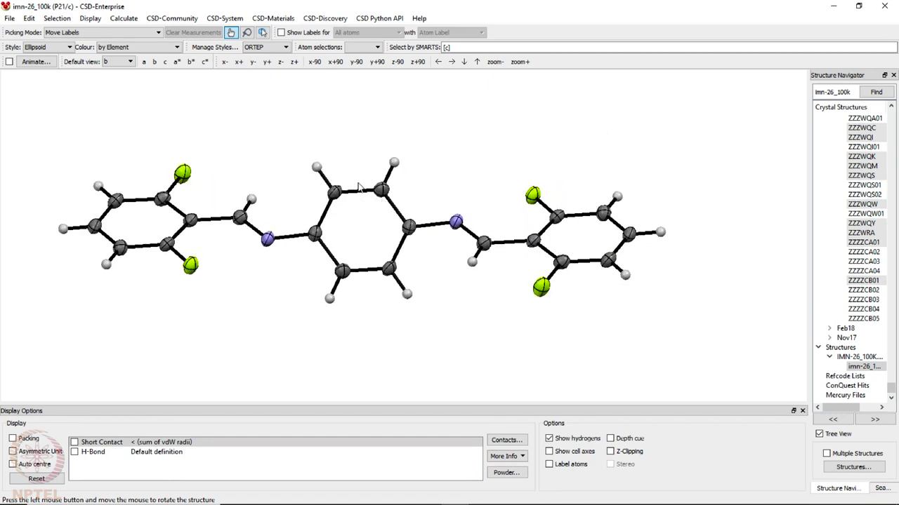
click(12, 439)
scroll(189, 255, down, 3)
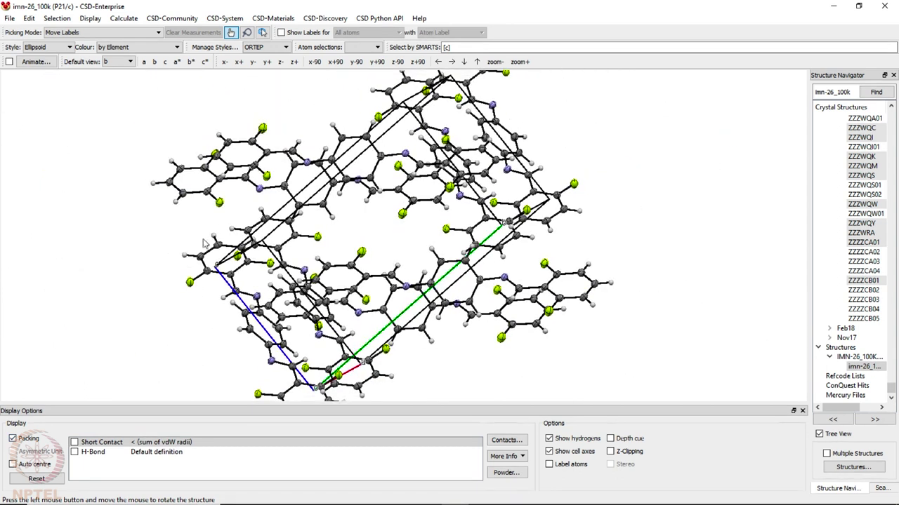
click(90, 18)
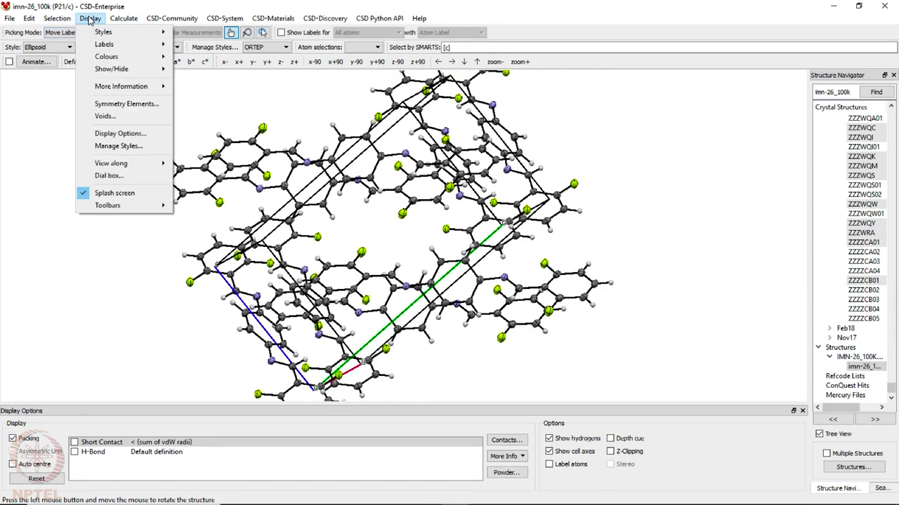
click(119, 104)
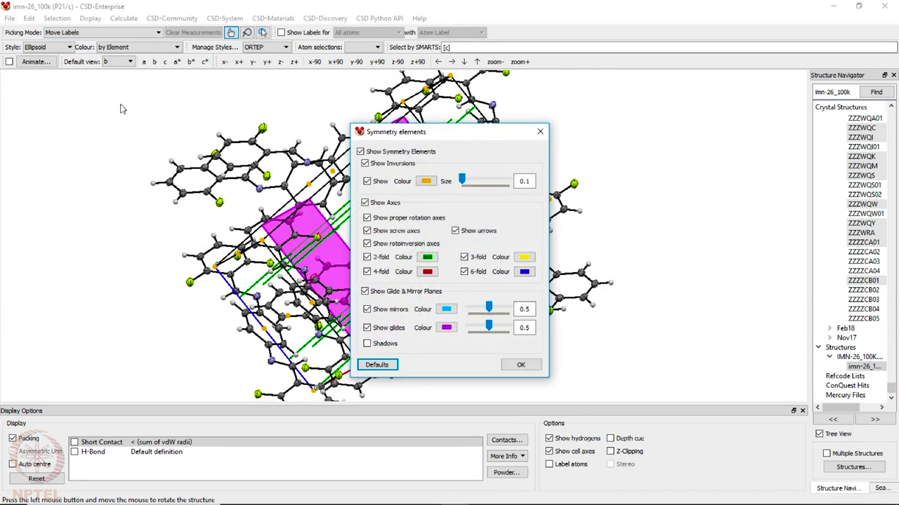
click(523, 365)
- Examine how the inversion centres, screw axes and glide planes lie in the packed cell, both end-on and slightly tilted
drag(442, 224, 217, 155)
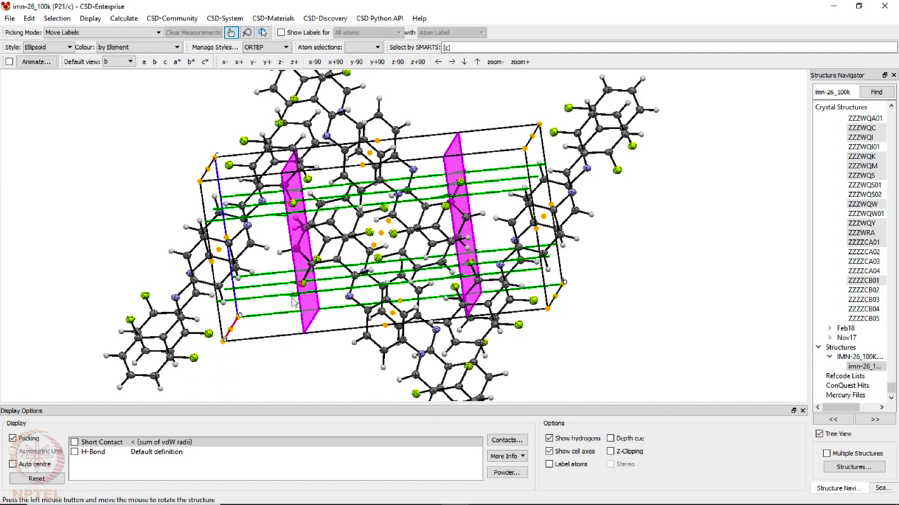
drag(244, 333, 286, 294)
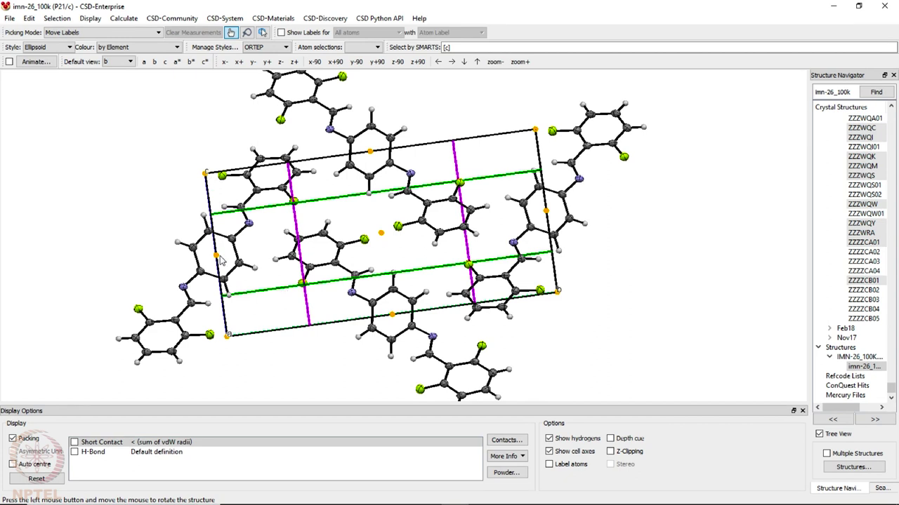
drag(283, 291, 244, 322)
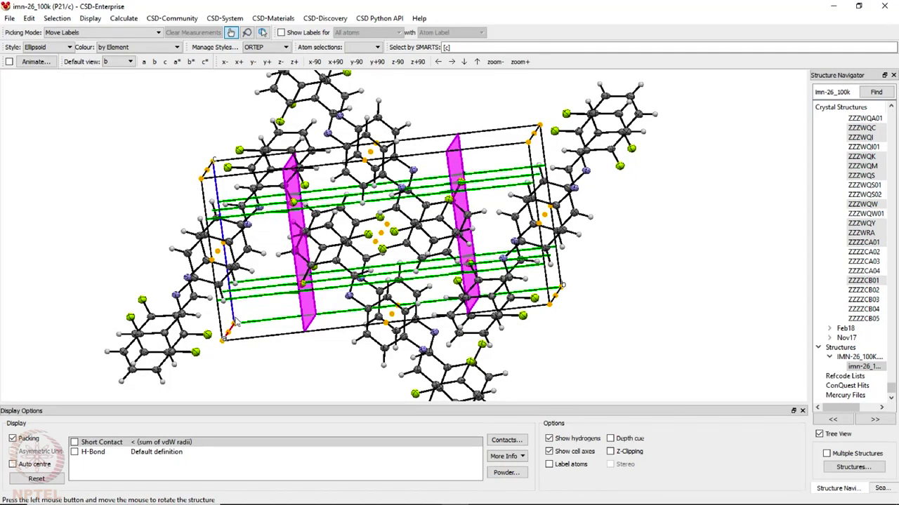
- Examine the enlarged packed cell's glide planes, screw axes and inversion centres from several tilts, finishing with the view down the a axis
drag(263, 314, 273, 297)
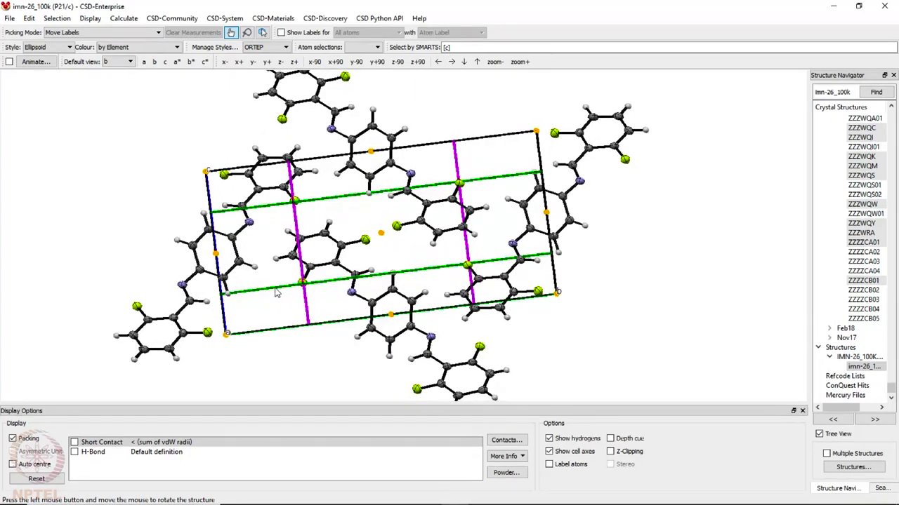
drag(634, 257, 665, 291)
scroll(500, 246, up, 3)
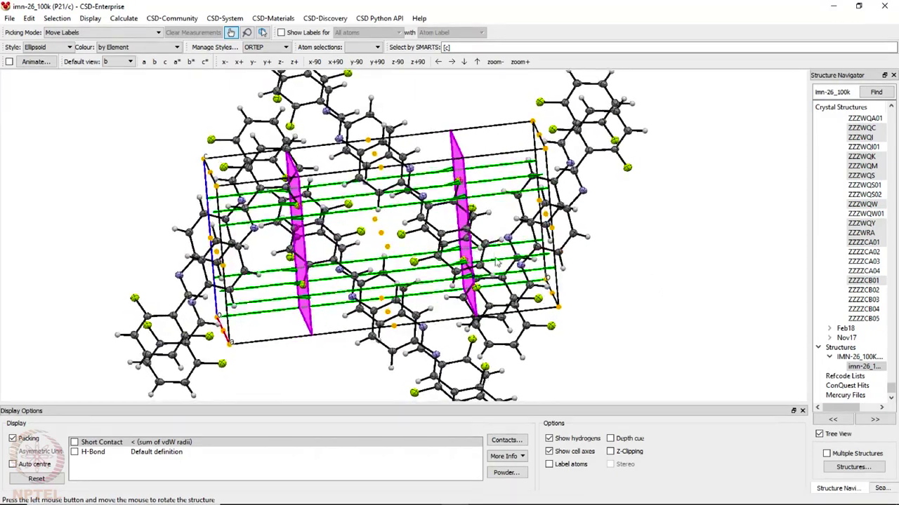
drag(480, 202, 481, 198)
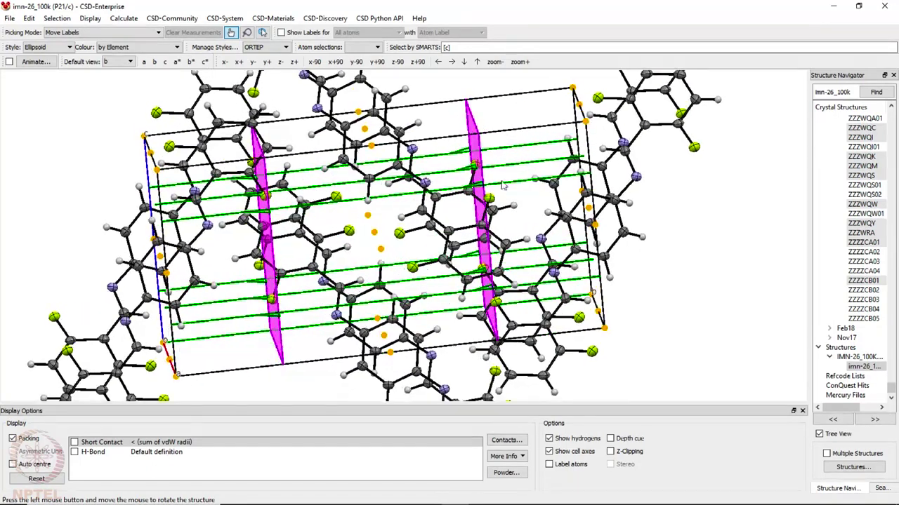
drag(218, 338, 176, 335)
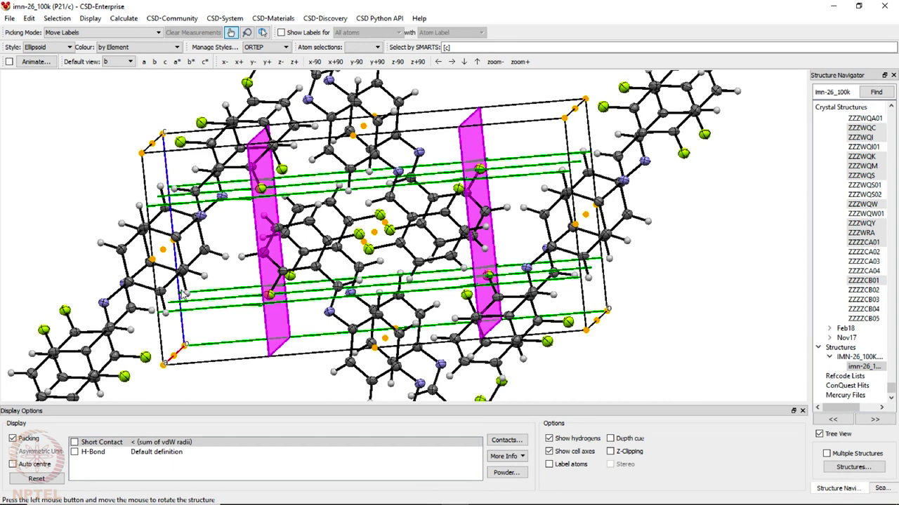
drag(222, 327, 222, 327)
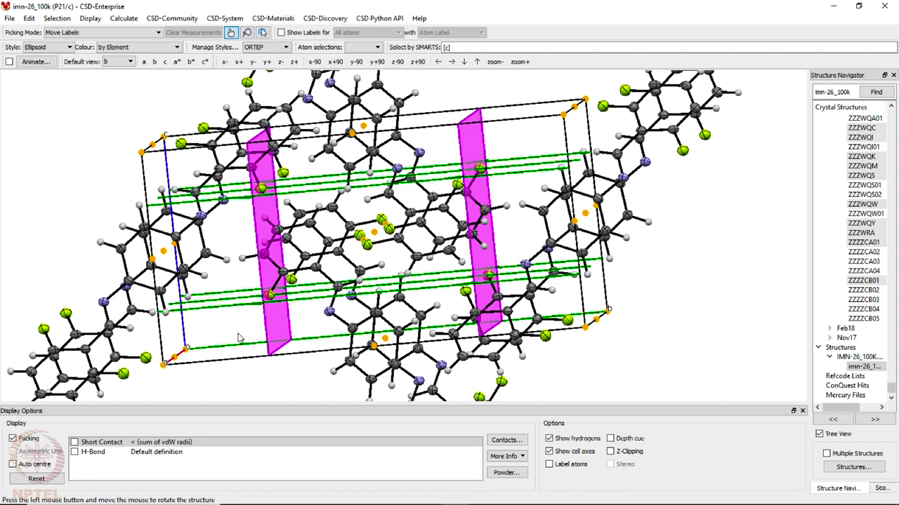
drag(238, 338, 236, 339)
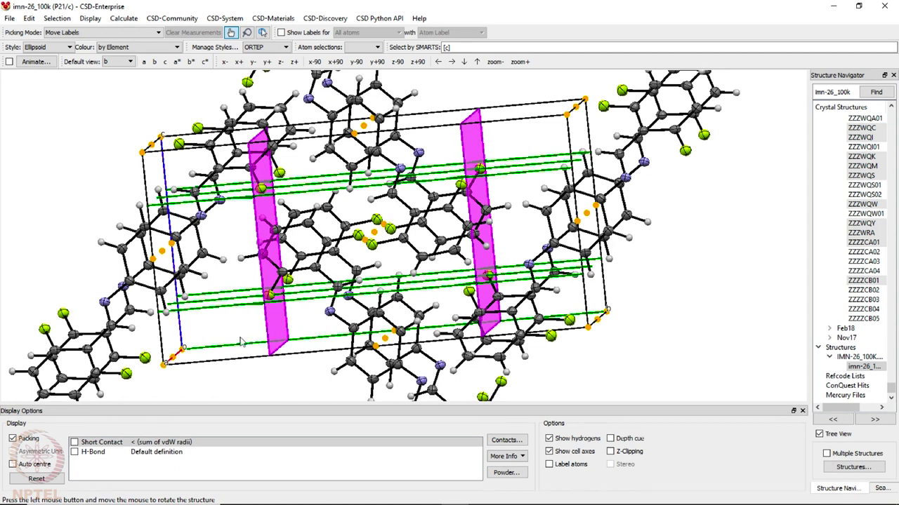
drag(247, 342, 260, 328)
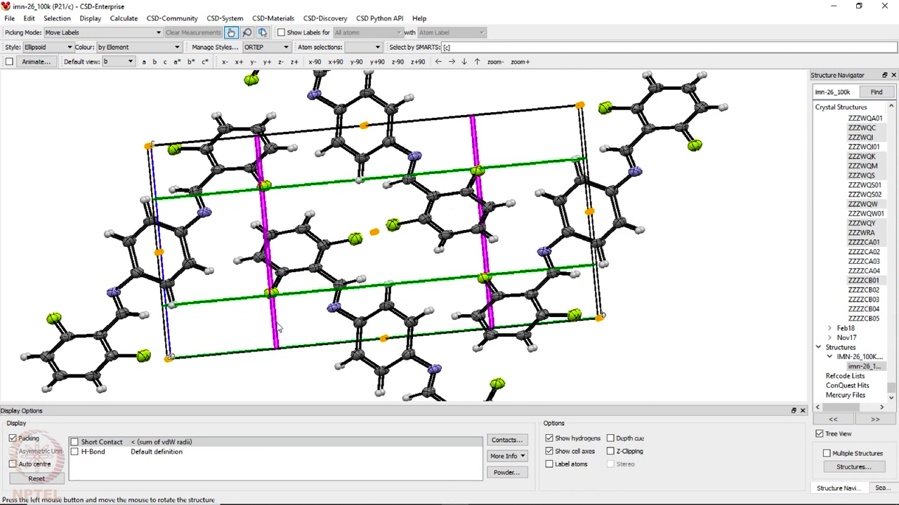
drag(278, 328, 279, 325)
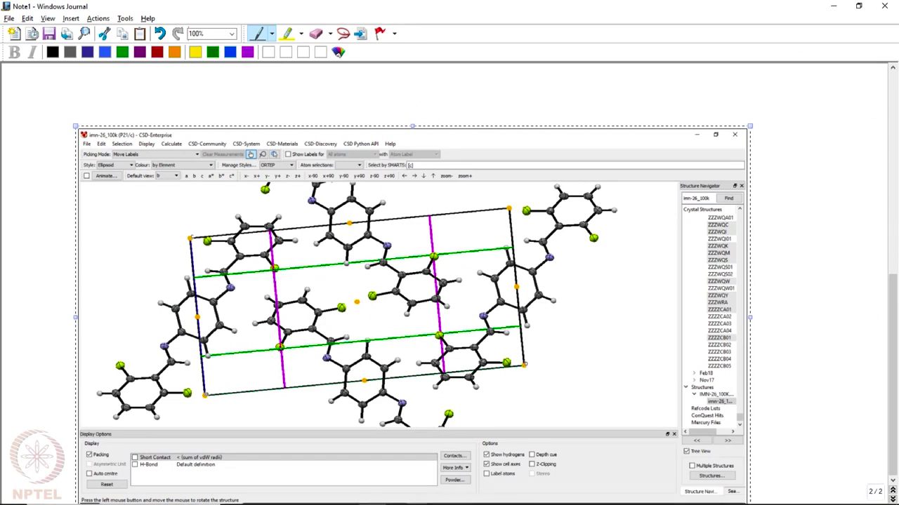
- In Windows Journal, move the pasted packing screenshot higher on the page, then circle the lower-left cell corner and label it Origin in blue
drag(597, 148, 597, 99)
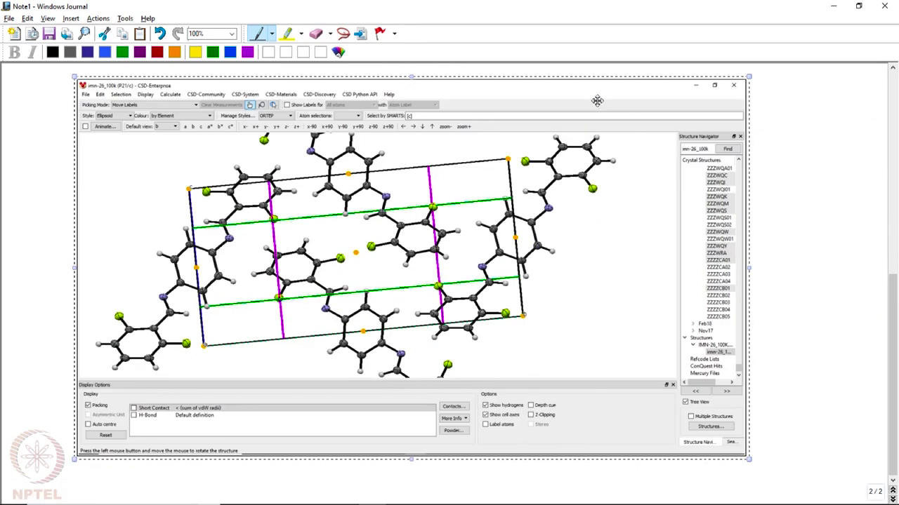
click(809, 241)
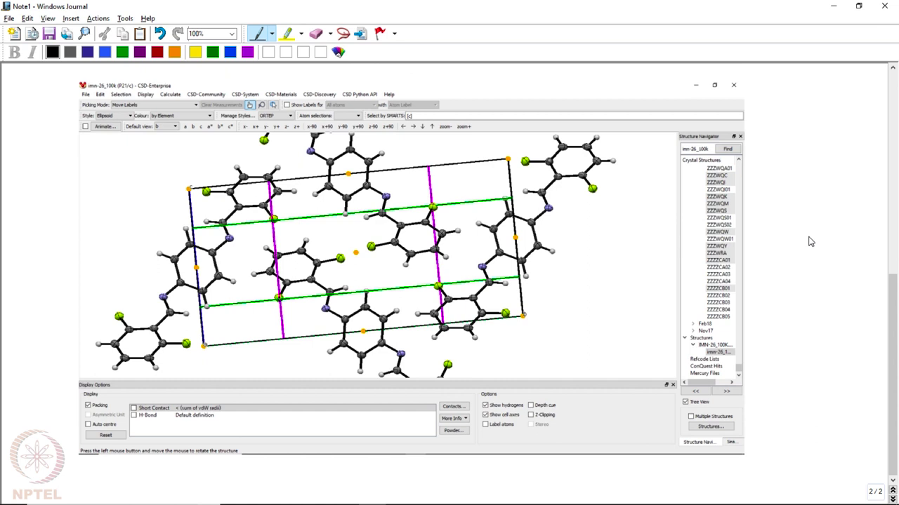
click(105, 53)
mouse_move(208, 342)
mouse_down()
mouse_move(197, 354)
mouse_move(213, 347)
mouse_move(206, 340)
mouse_move(198, 372)
mouse_move(238, 370)
mouse_up()
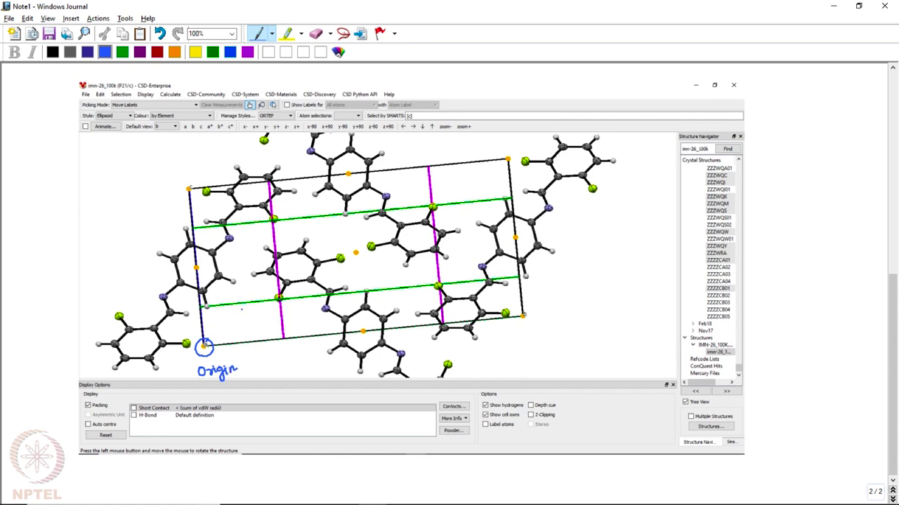
- Annotate the lower green line as a 2₁ screw in green and the right magenta line as a c glide in purple, each with an arrow
click(213, 51)
mouse_move(240, 307)
mouse_down()
mouse_move(244, 342)
mouse_move(256, 345)
mouse_move(254, 358)
mouse_move(288, 348)
mouse_up()
click(258, 355)
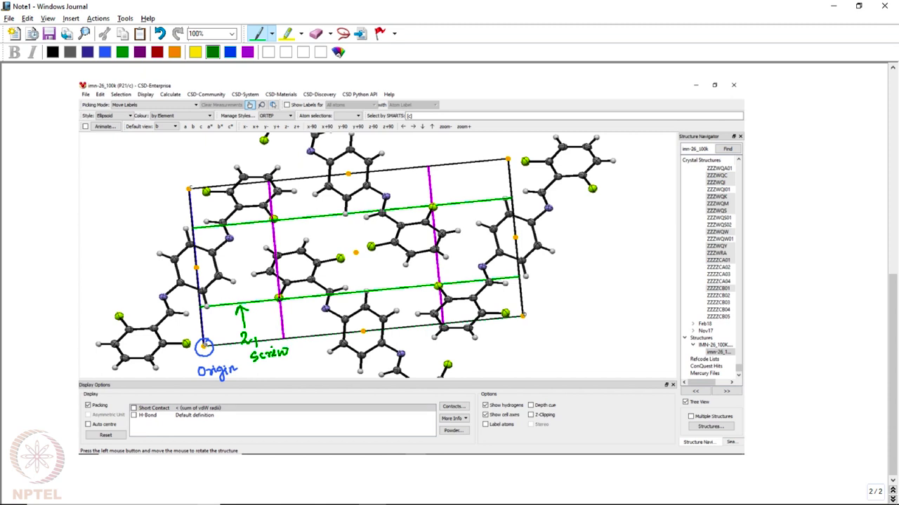
click(248, 52)
mouse_move(438, 179)
mouse_down()
mouse_move(438, 190)
mouse_move(480, 171)
mouse_move(486, 185)
mouse_move(497, 167)
mouse_move(504, 179)
mouse_up()
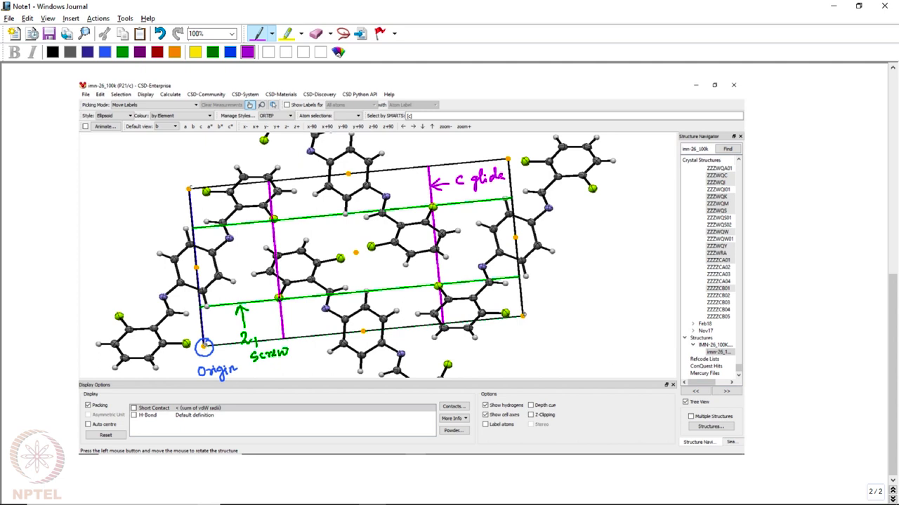
- Mark in black the 1/4 distances to the lower screw axis and left glide plane, and sketch o-to-c and o-to-b direction arrows
click(52, 51)
mouse_move(191, 302)
mouse_down()
mouse_move(194, 341)
mouse_move(175, 341)
mouse_up()
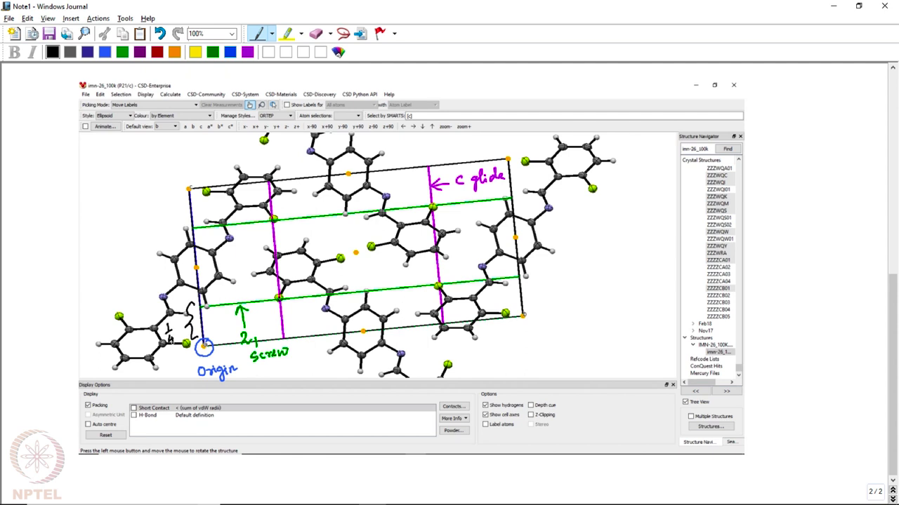
mouse_move(132, 280)
mouse_down()
mouse_move(128, 291)
mouse_move(132, 278)
mouse_up()
drag(133, 232, 133, 242)
click(137, 237)
mouse_move(195, 278)
mouse_down()
mouse_move(273, 267)
mouse_move(203, 282)
mouse_up()
mouse_move(228, 255)
mouse_down()
mouse_move(231, 267)
mouse_move(244, 267)
mouse_up()
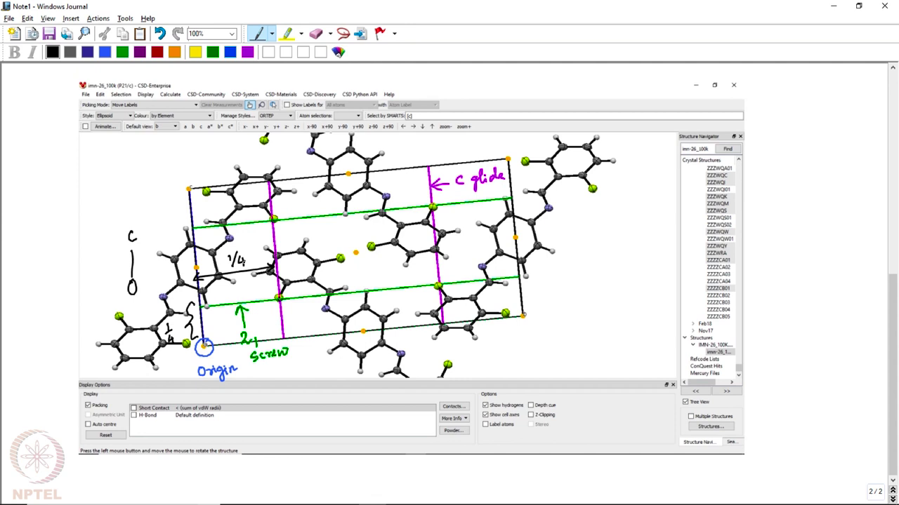
mouse_move(551, 313)
mouse_down()
mouse_move(546, 318)
mouse_move(601, 320)
mouse_up()
mouse_move(125, 263)
mouse_down()
mouse_move(130, 252)
mouse_move(136, 262)
mouse_up()
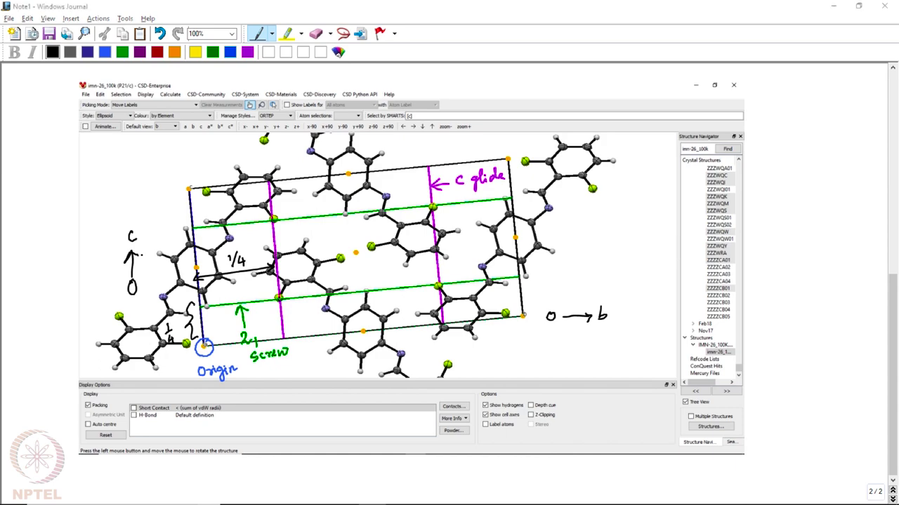
- Switch back to CSD-Enterprise, turn off the packing and show only the asymmetric unit
key(alt+Tab)
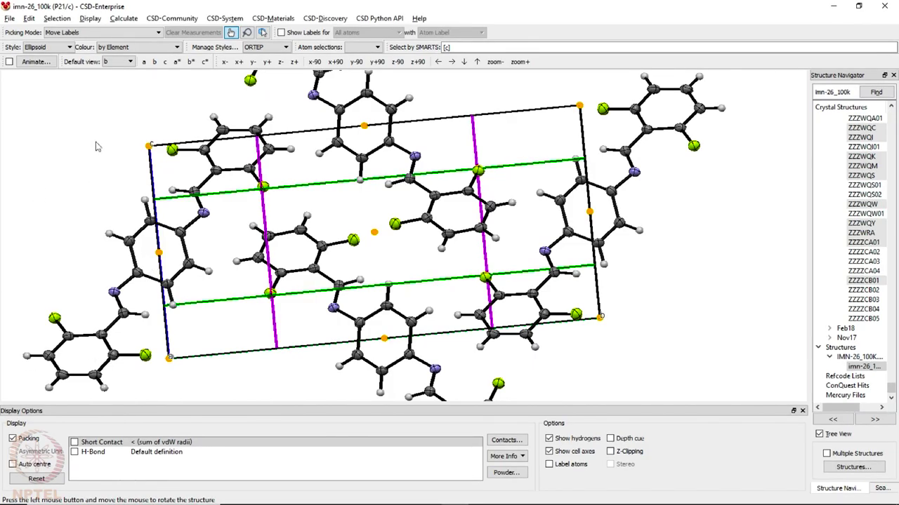
click(13, 439)
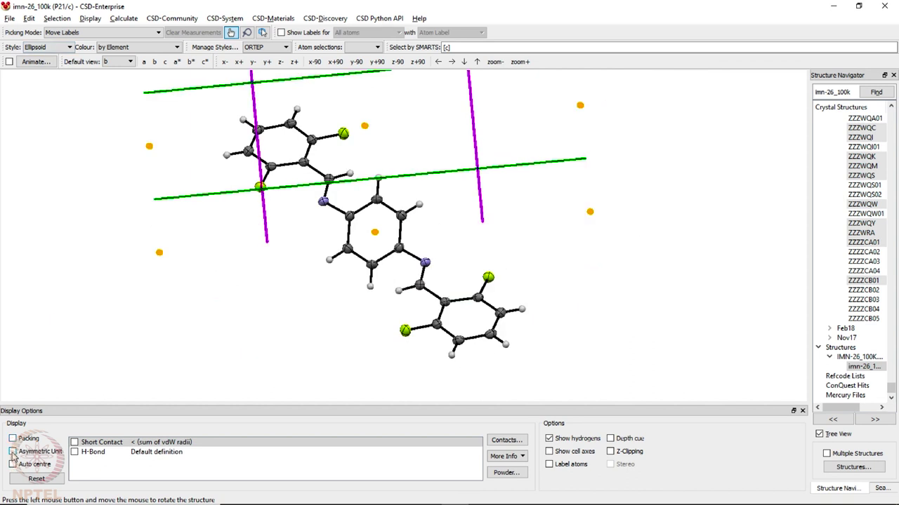
click(13, 451)
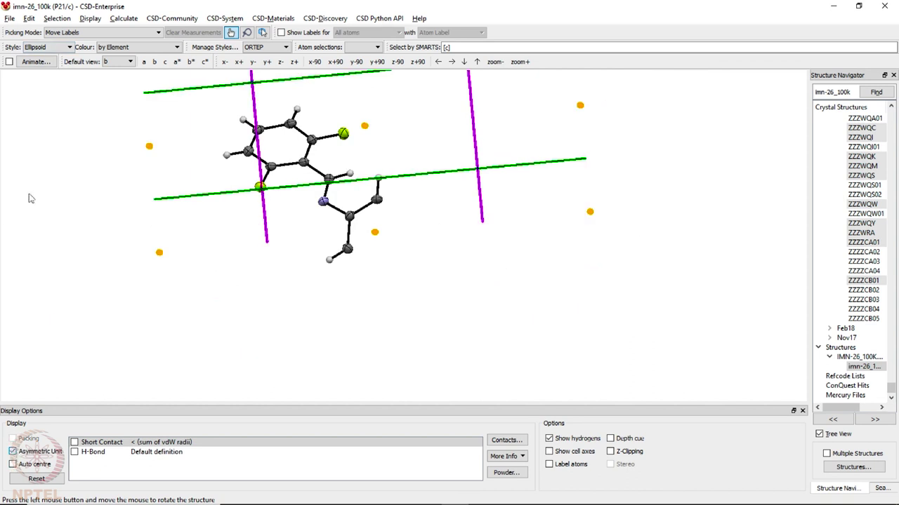
- Hide all symmetry elements from the structure display
click(99, 33)
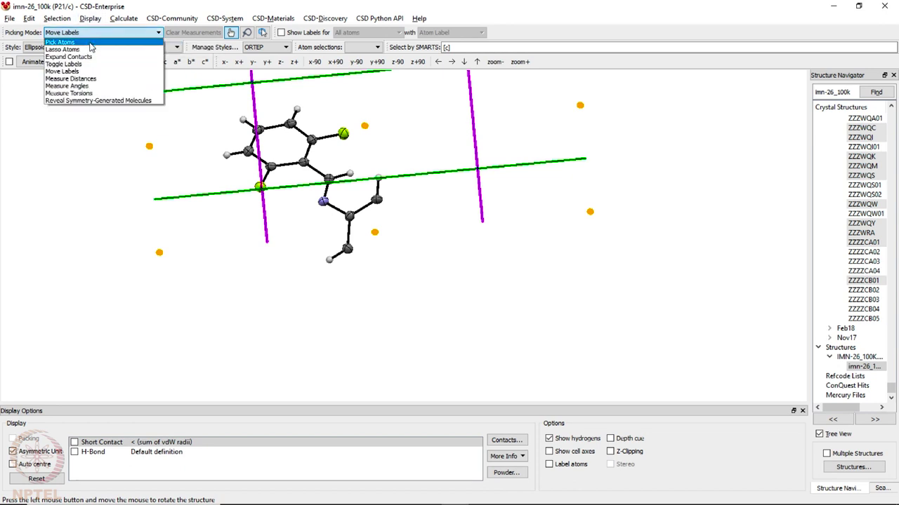
click(90, 19)
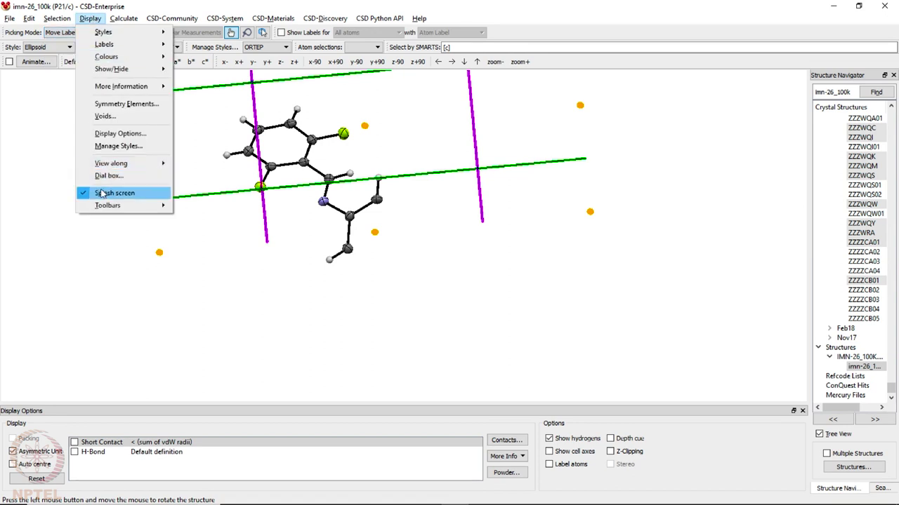
click(127, 107)
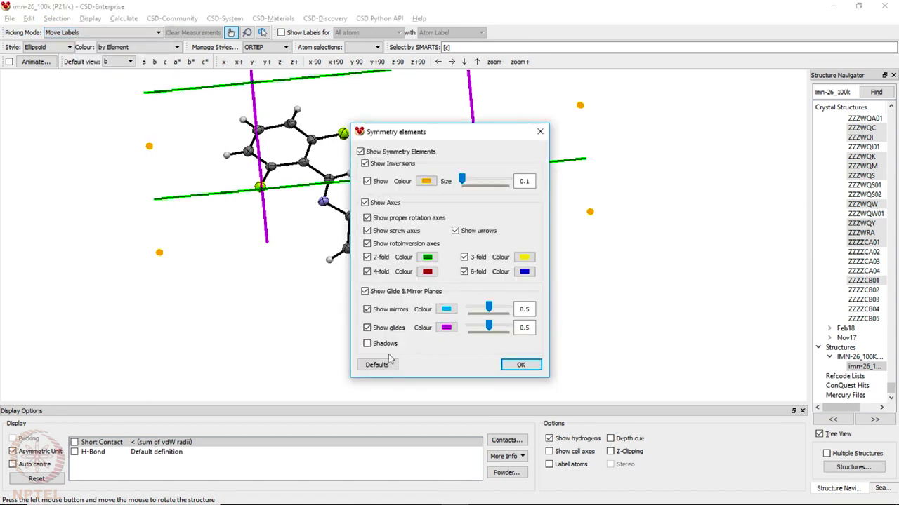
click(360, 151)
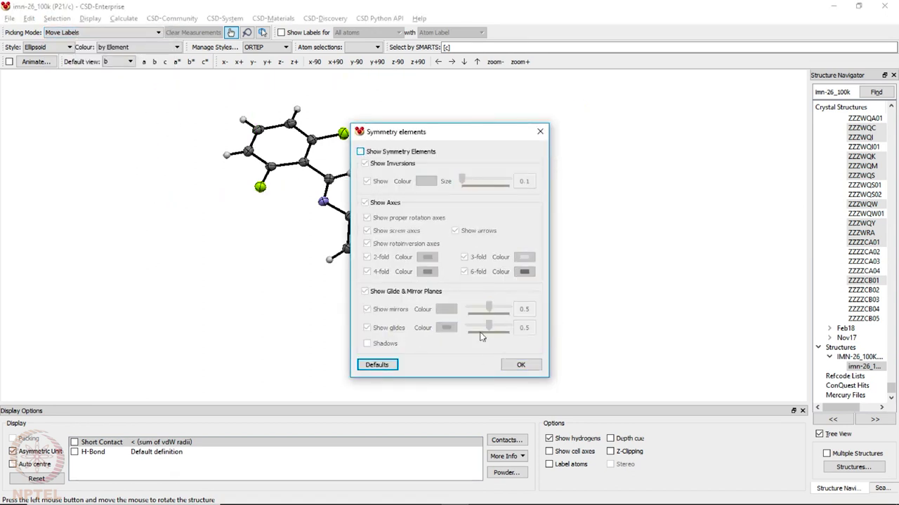
click(521, 365)
- Restore the complete molecule in place of the asymmetric unit and orient it horizontally with the outer fluorinated rings edge-on
drag(405, 175, 405, 302)
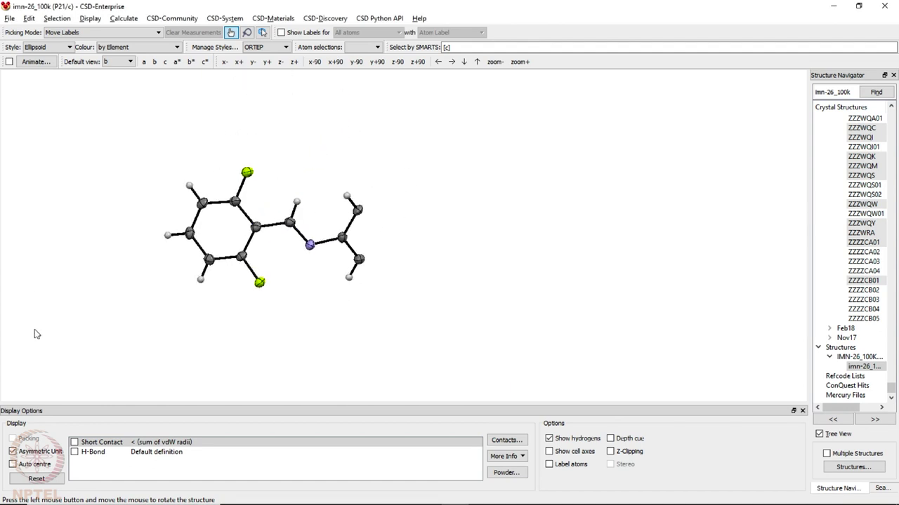
click(12, 451)
drag(393, 333, 377, 297)
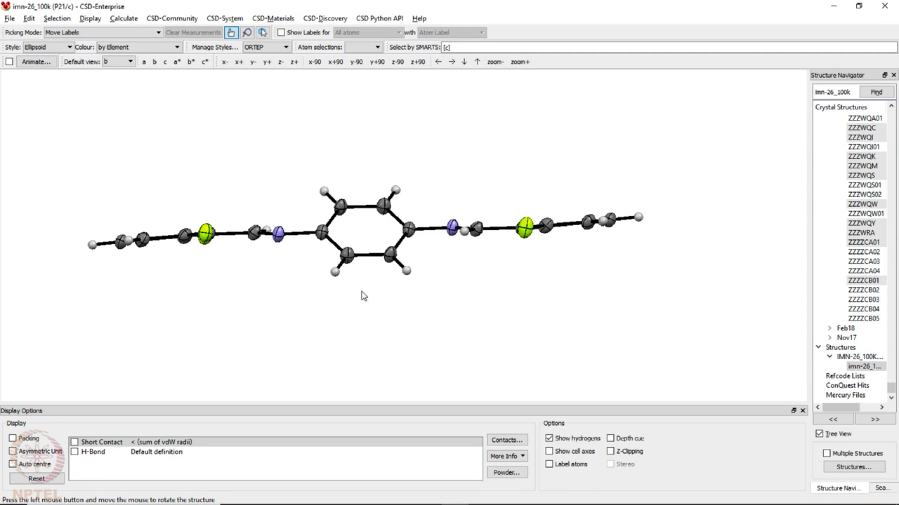
- Generate the simulated powder diffraction pattern of imn-26_100k and enlarge its window to fill most of the workspace
click(506, 475)
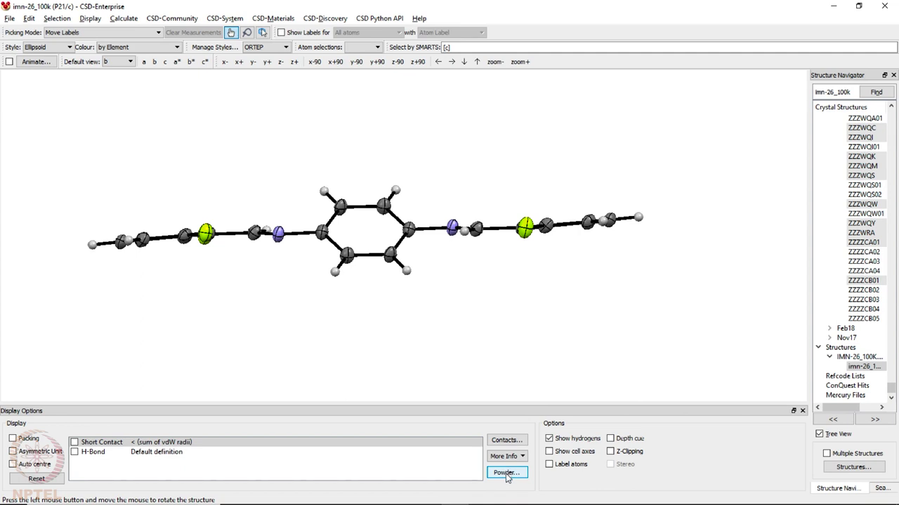
drag(435, 122, 211, 84)
drag(381, 352, 798, 402)
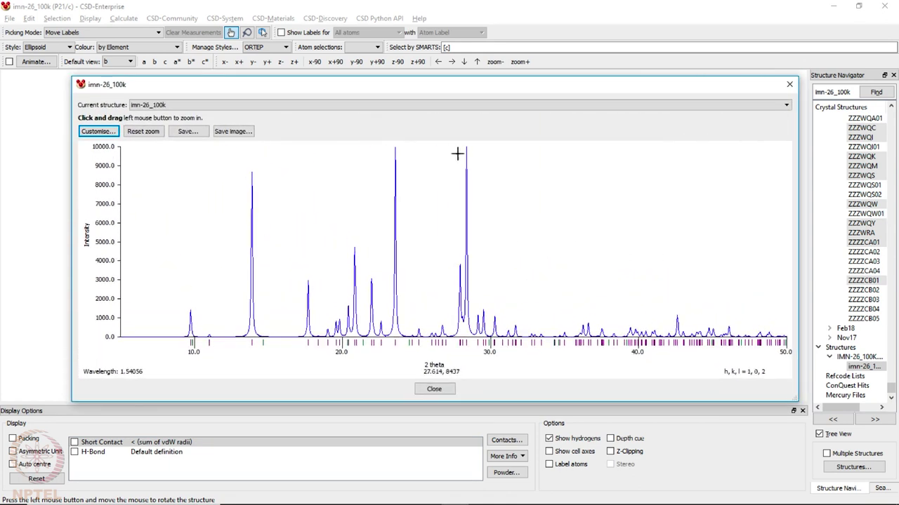
drag(457, 91, 391, 40)
drag(730, 349, 803, 402)
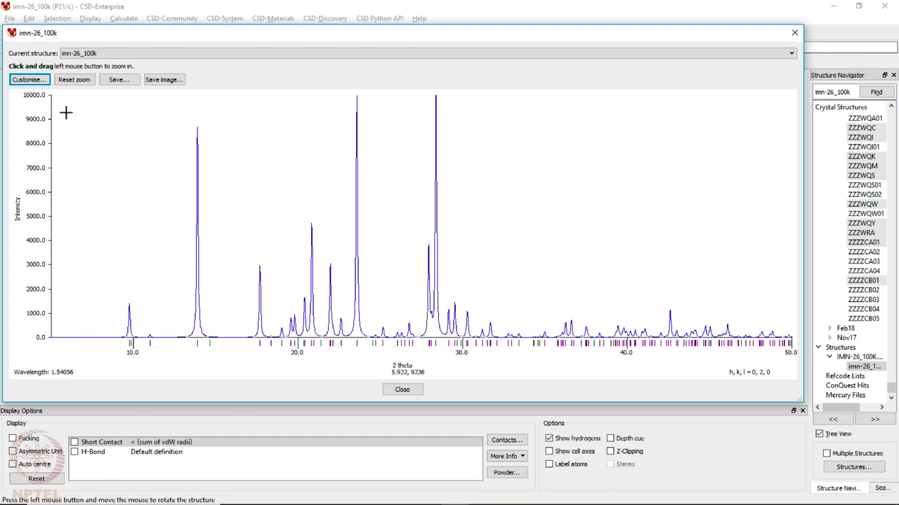
- Set the powder pattern's peak-shape FWHM to 0.25 and apply it, keeping wavelength 1 at 1.54056 Å
click(29, 80)
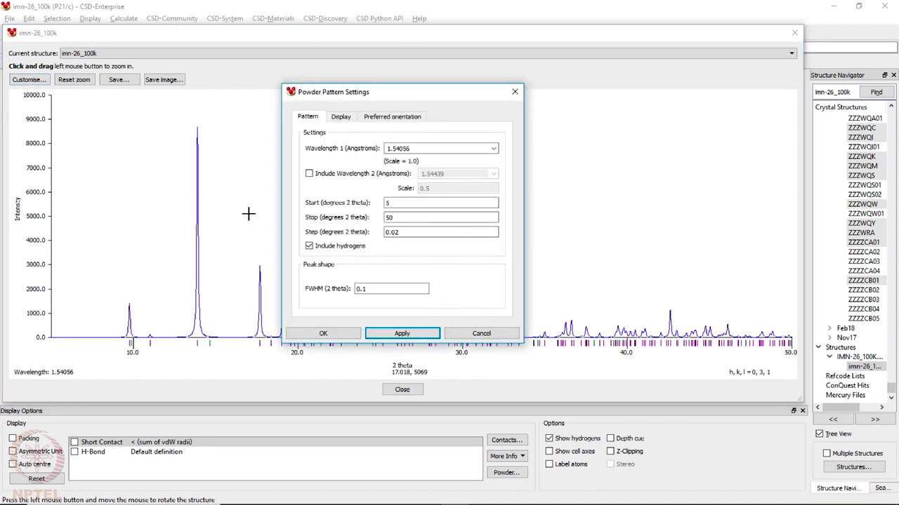
click(363, 289)
drag(363, 288, 373, 289)
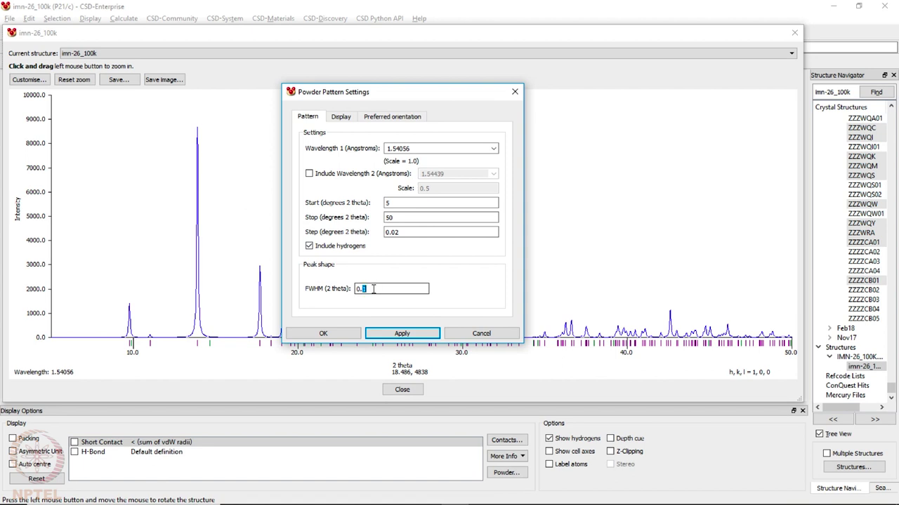
text(25)
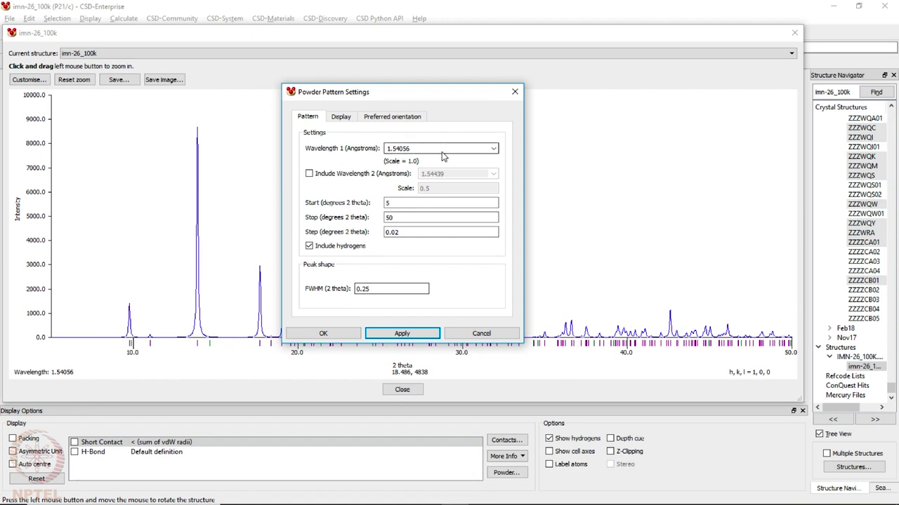
click(494, 148)
click(495, 148)
drag(421, 148, 305, 147)
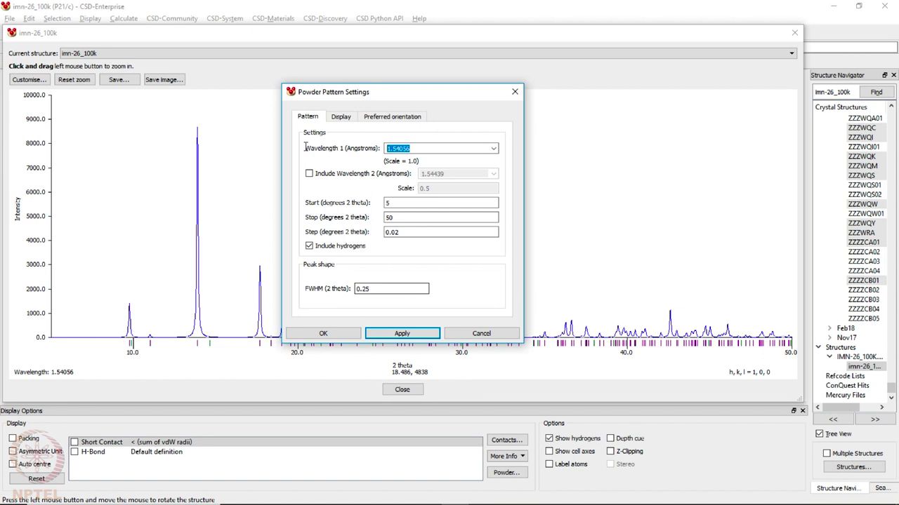
click(411, 337)
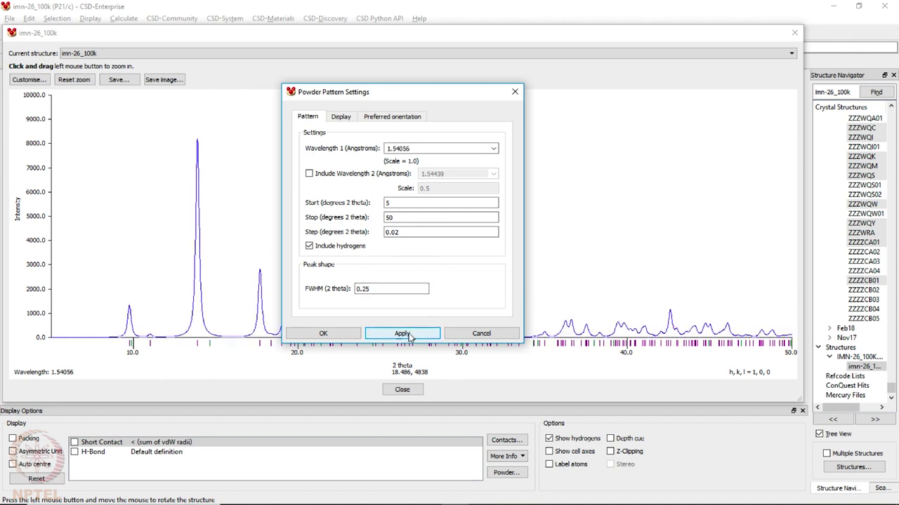
- Move the powder pattern settings clear of the main peaks, set the FWHM to 0.1 and apply it
drag(398, 99, 617, 15)
double_click(584, 206)
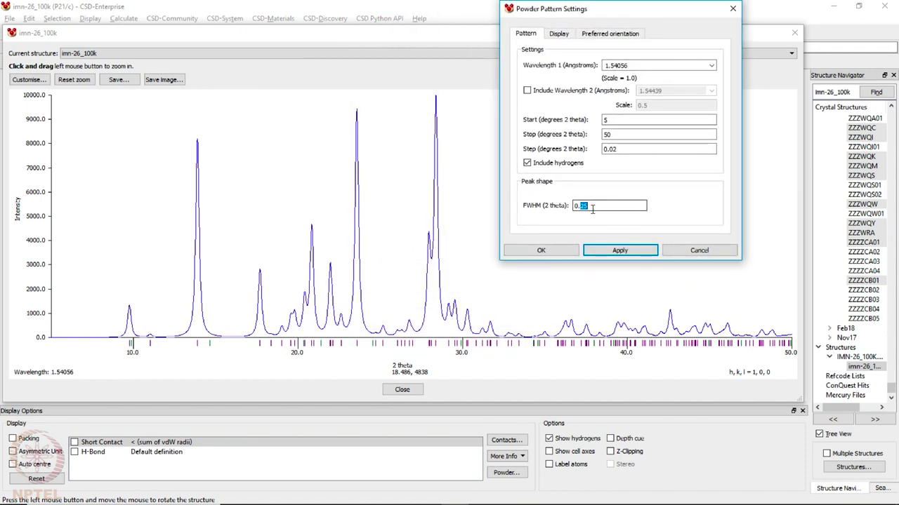
text(1)
click(619, 250)
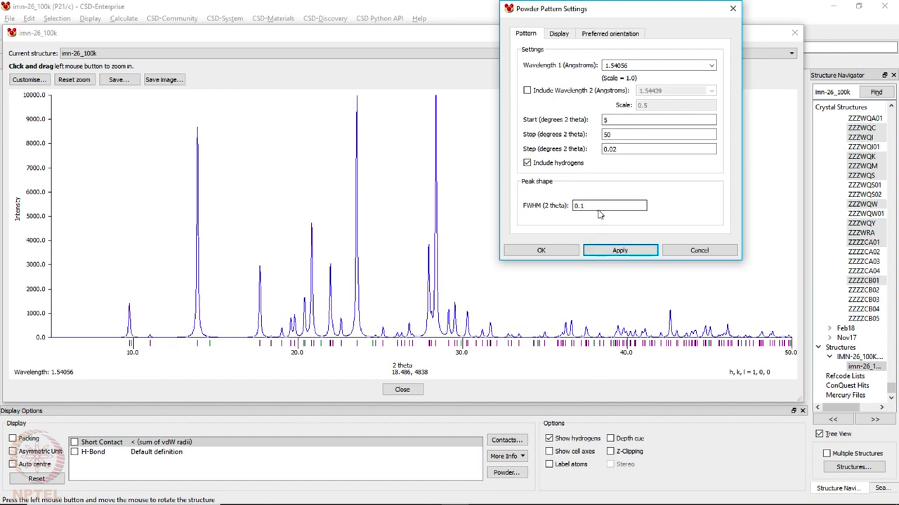
- Apply a peak-shape FWHM of 0.3 to the powder pattern for comparison, and set it to 0.25 and reapply
double_click(587, 206)
text(3)
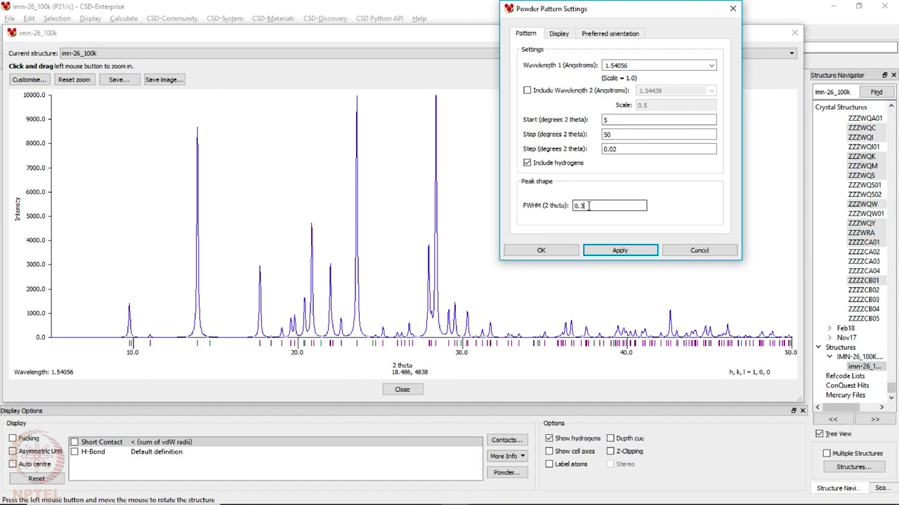
click(626, 250)
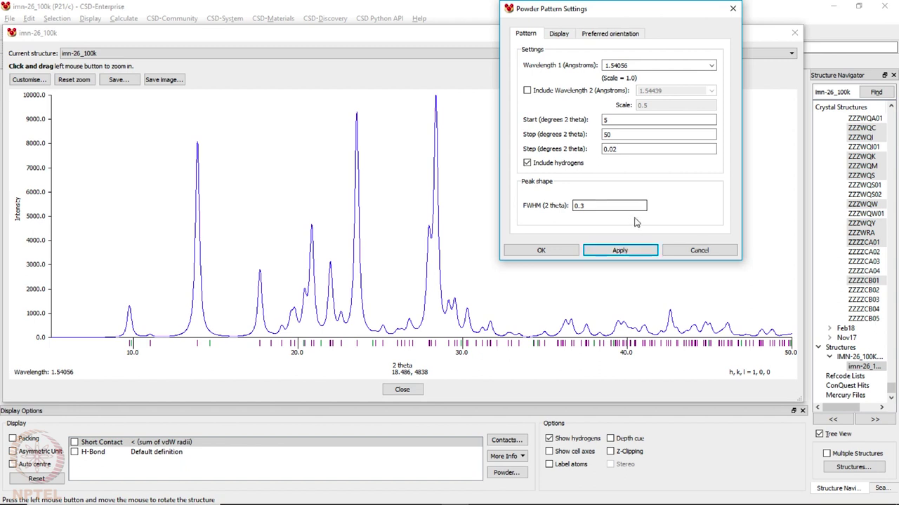
drag(580, 205, 588, 206)
text(25)
click(628, 250)
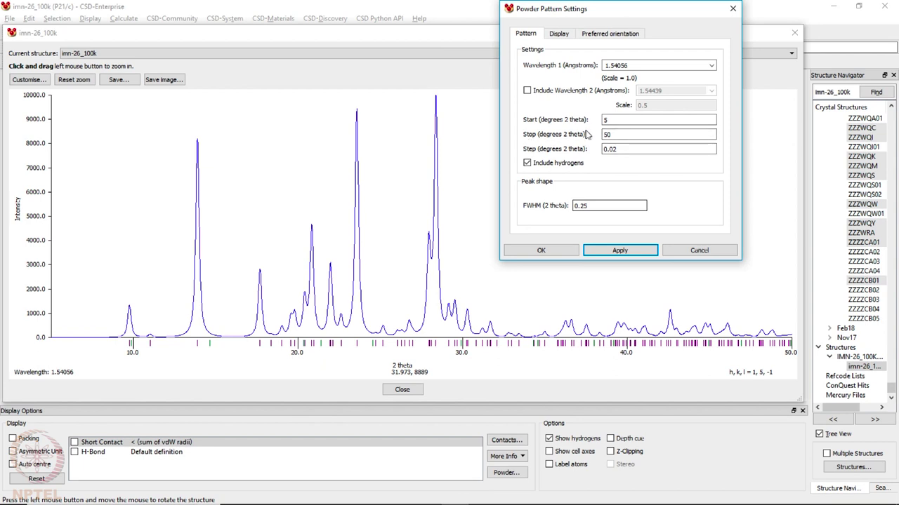
- Extend the powder pattern's stop angle to 90 degrees 2 theta and apply it
drag(616, 134, 588, 143)
text(90)
click(621, 249)
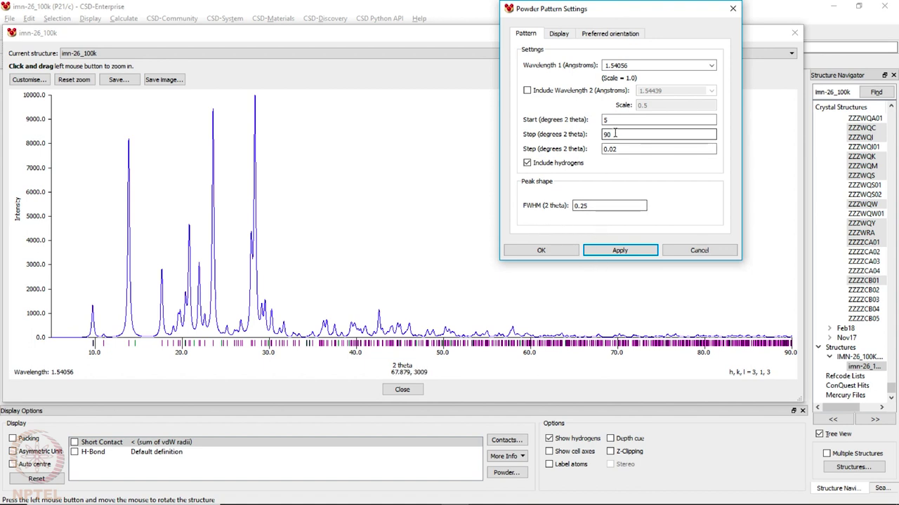
- Set the powder pattern's stop angle to 50 and its start angle to 3 degrees 2 theta, and apply the range
double_click(670, 134)
text(50)
double_click(611, 120)
text(3)
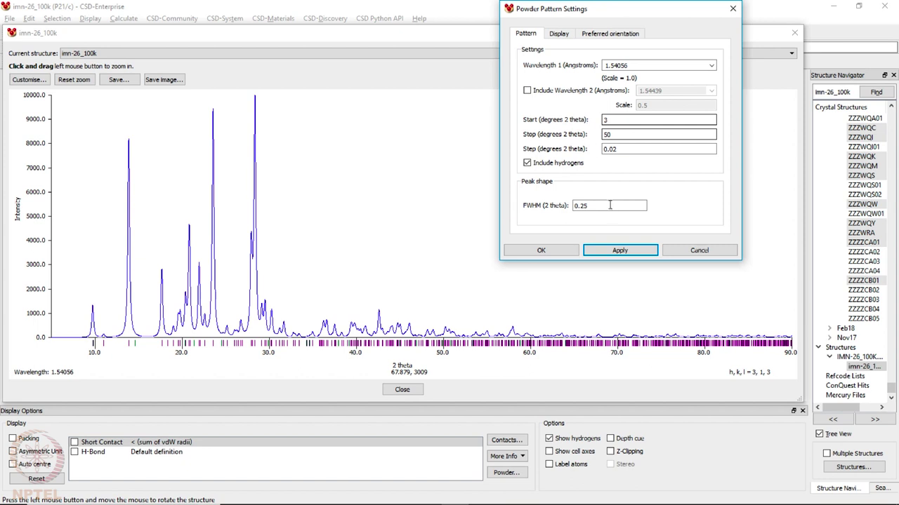
click(623, 252)
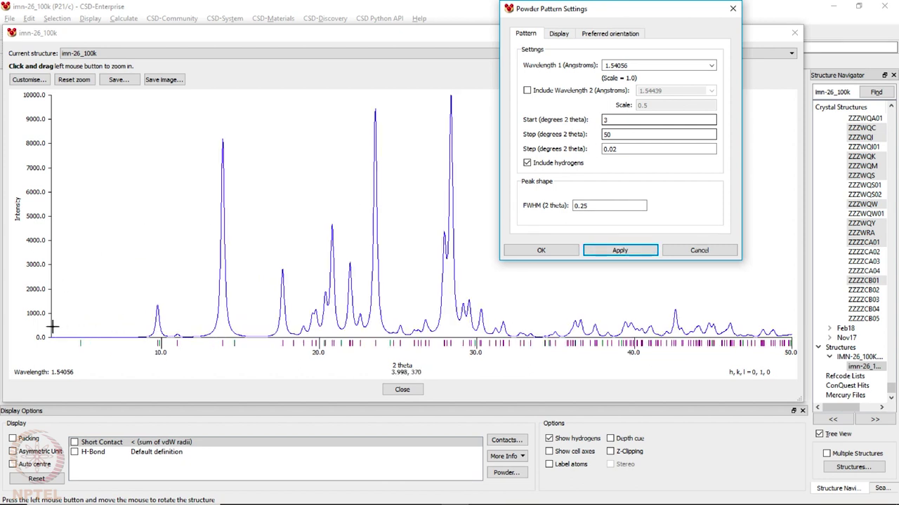
- Set the powder pattern's start angle to 5 degrees 2 theta and apply it
double_click(618, 119)
text(5)
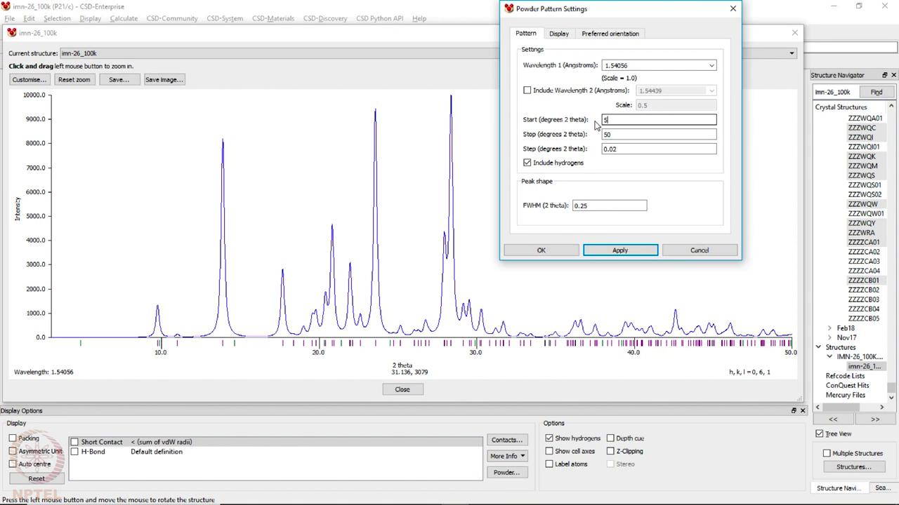
click(621, 250)
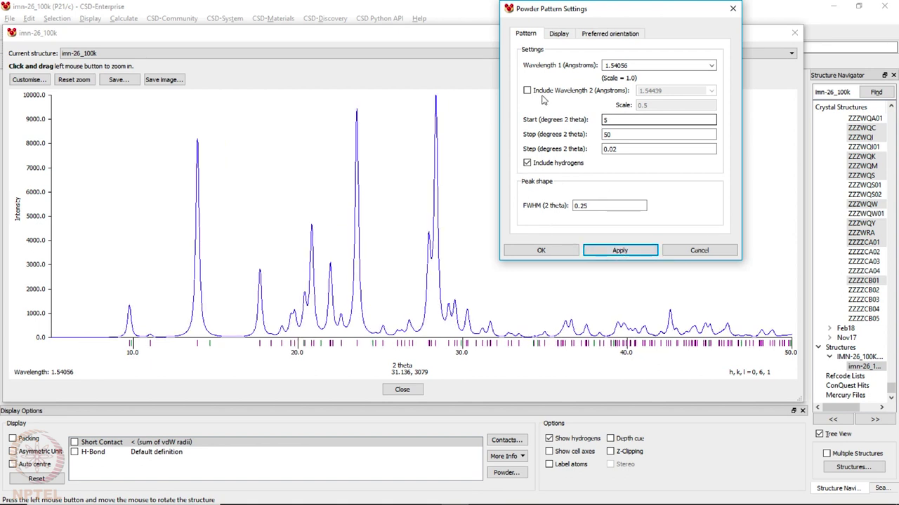
- Simulate the pattern for a wavelength 1 of 0.7107 Å and apply it
drag(629, 65, 525, 64)
text(0.7109)
click(632, 255)
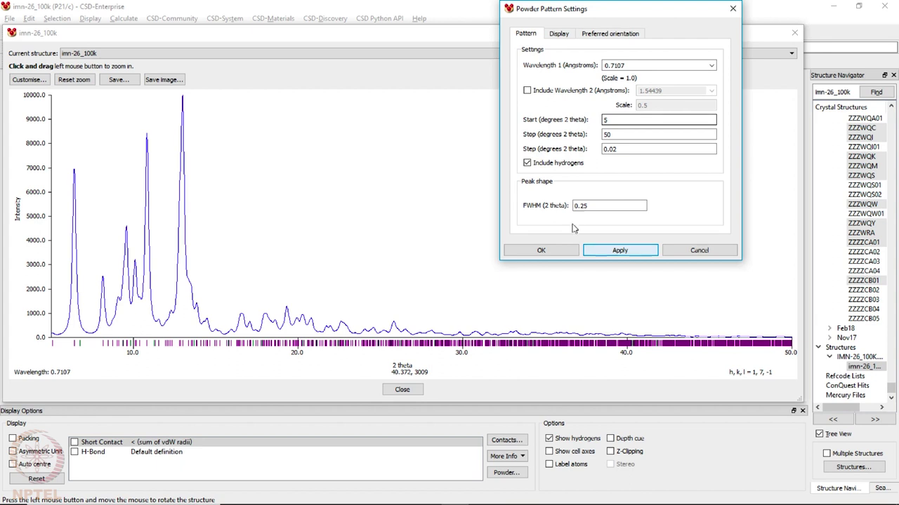
- Try a peak-shape FWHM of 0.1 at the 0.7107 Å wavelength and return it to 0.25, applying each value
drag(580, 205, 592, 204)
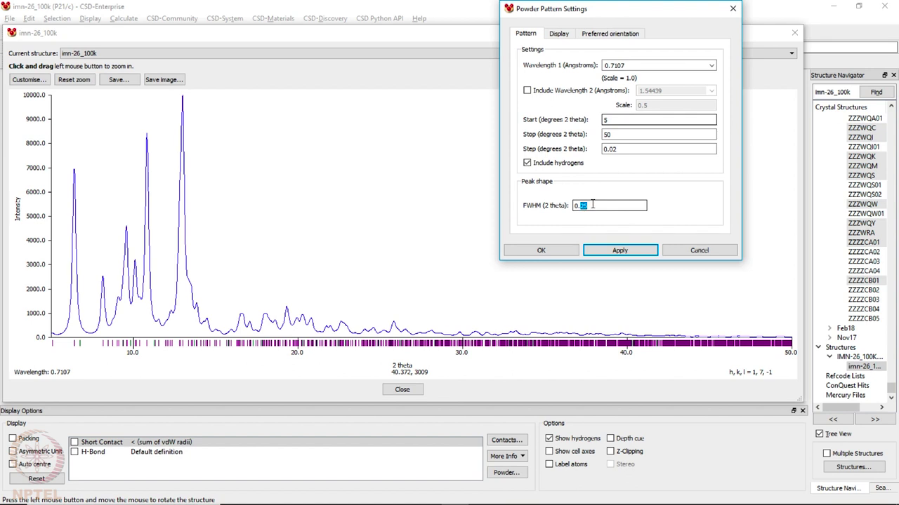
text(1)
click(617, 251)
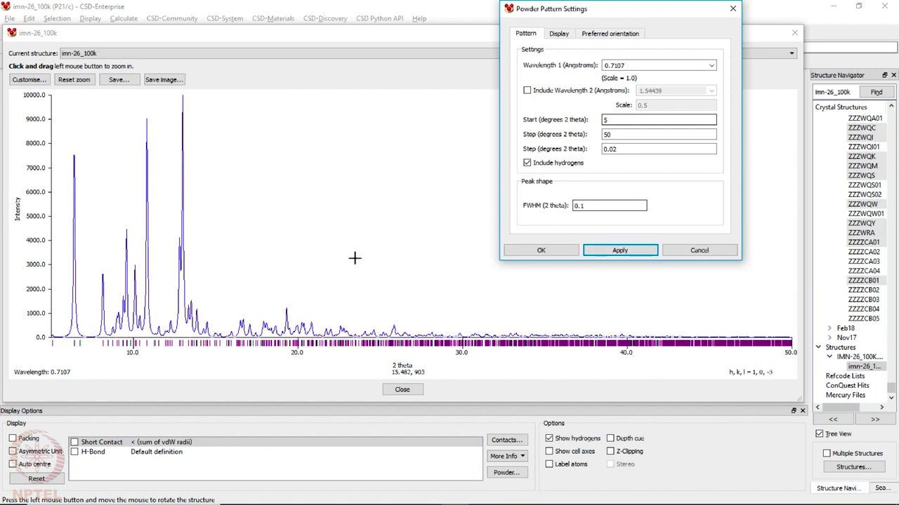
click(585, 206)
double_click(587, 206)
text(25)
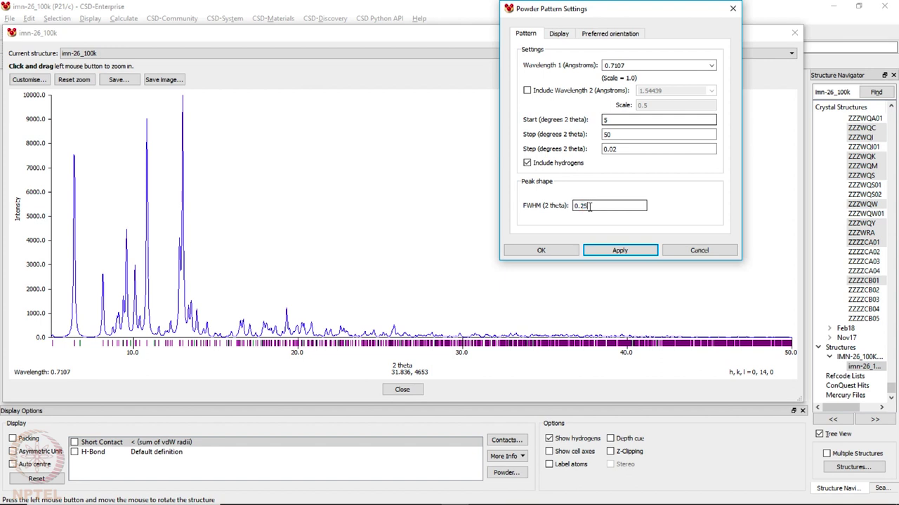
click(627, 254)
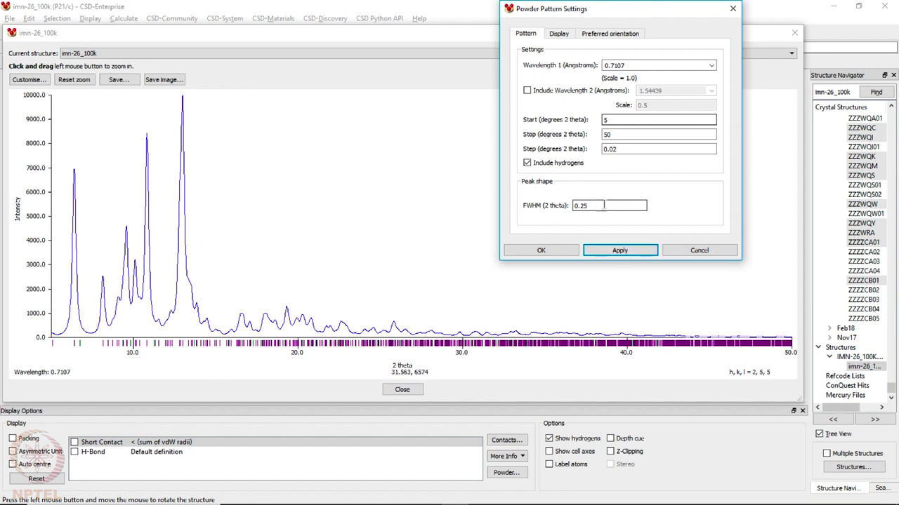
- Set wavelength 1 of the powder pattern to 1.5406 Å and apply it
drag(638, 65, 558, 70)
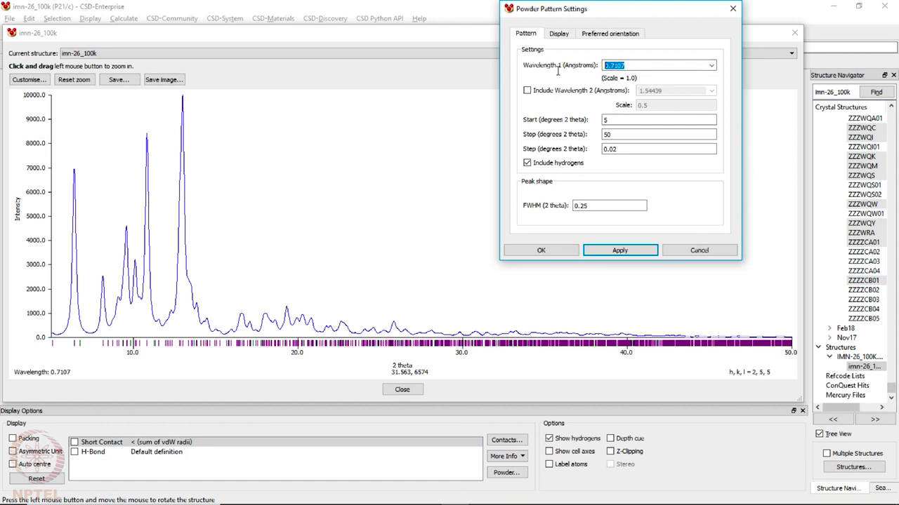
text(1.5406)
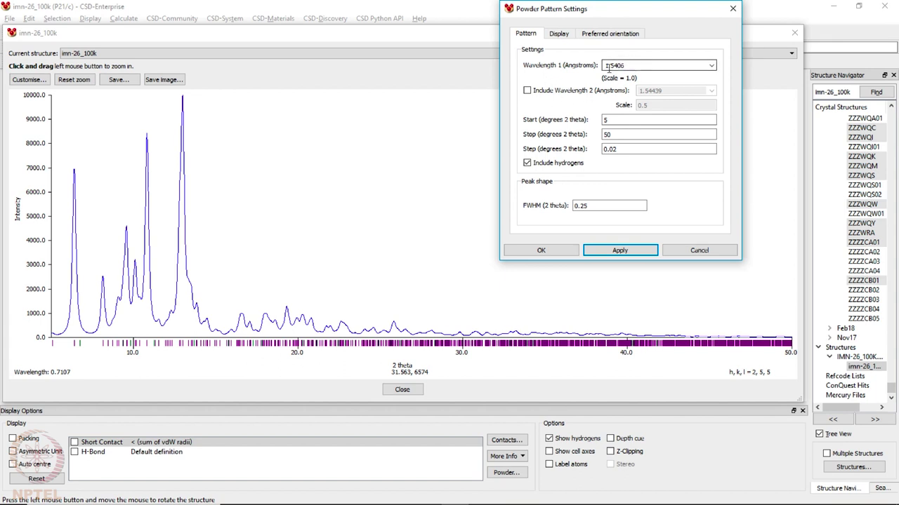
click(621, 251)
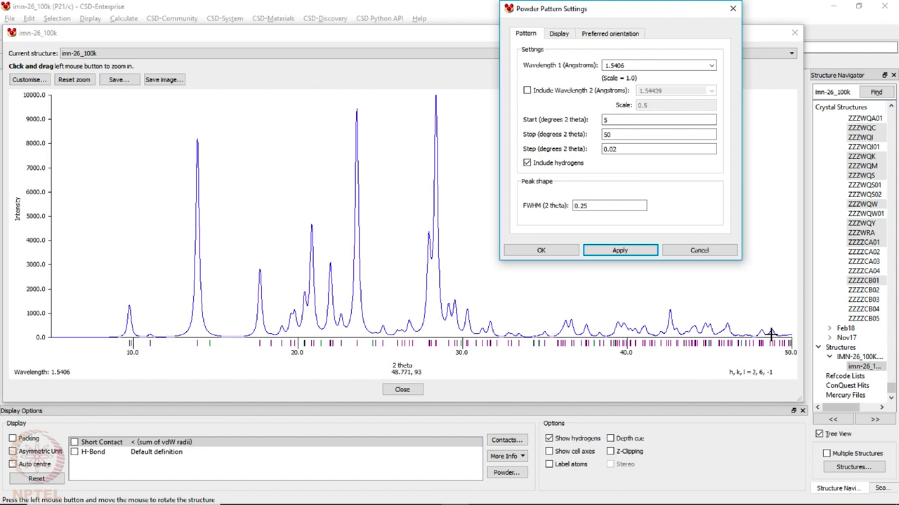
click(583, 205)
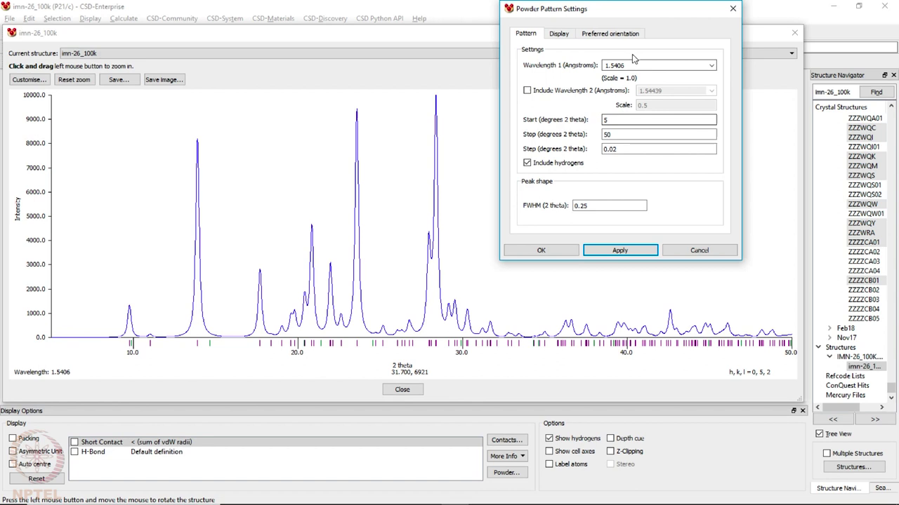
- Set wavelength 1 to 0.7107 Å and the start angle to 2 degrees 2 theta, and apply both to the pattern
drag(625, 66, 553, 76)
text(0.7107)
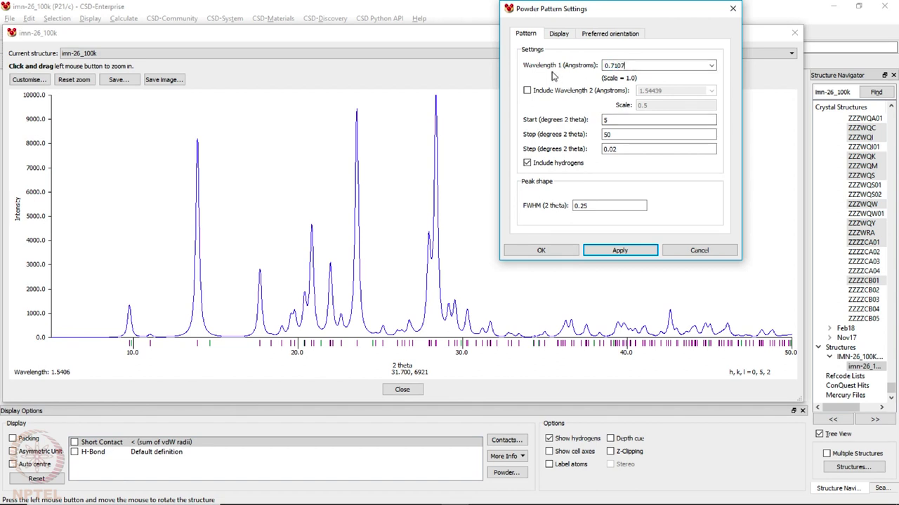
drag(615, 120, 552, 123)
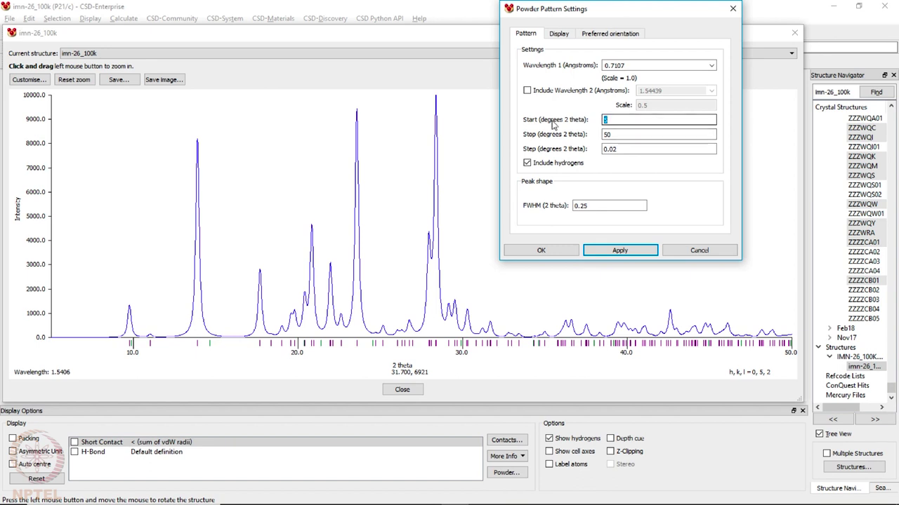
text(2)
click(621, 250)
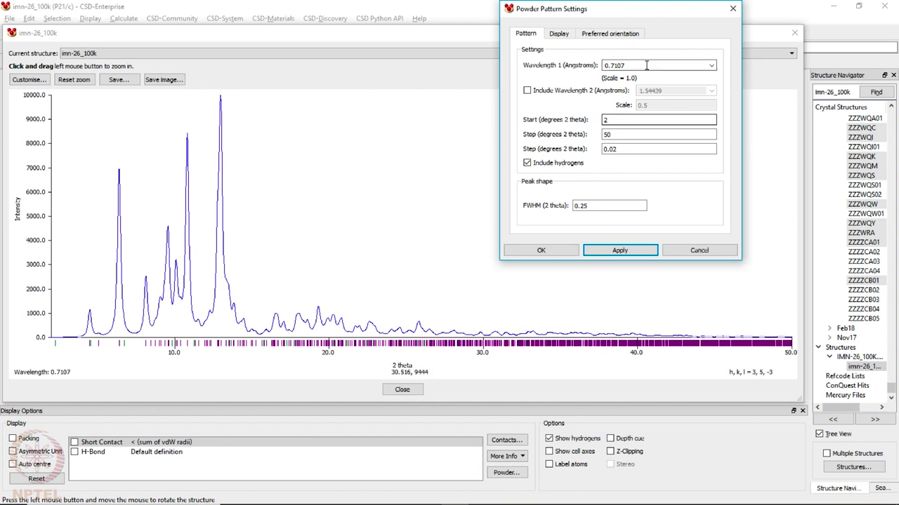
- Set wavelength 1 to 1.5406 Å and the start angle to 5 degrees 2 theta, applying each to the pattern
drag(636, 65, 520, 63)
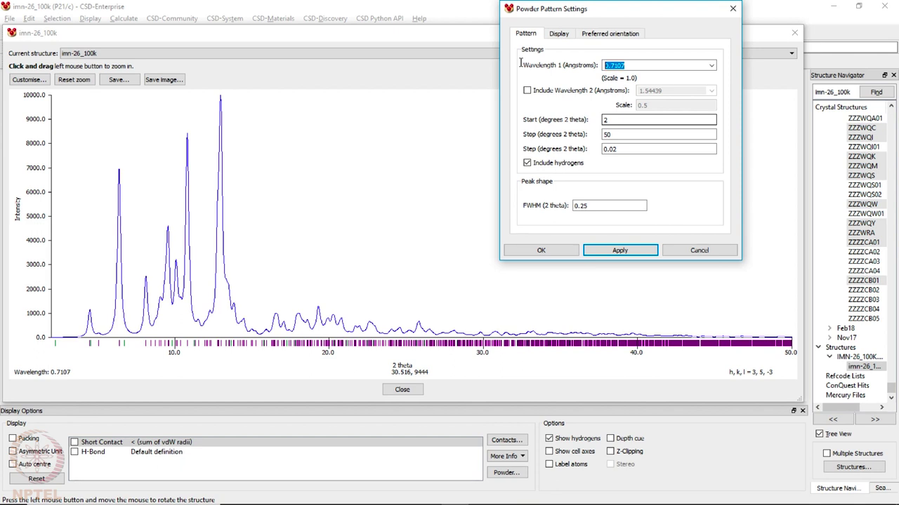
text(1.5406)
click(641, 252)
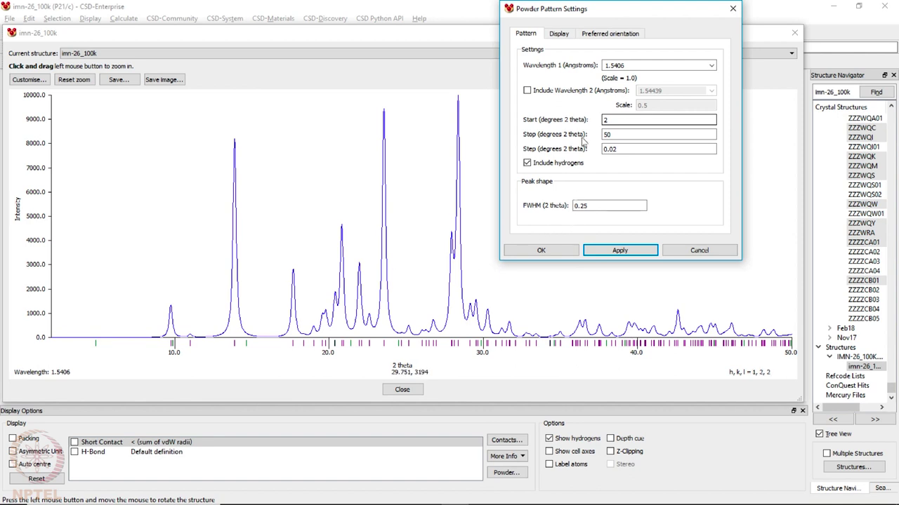
double_click(604, 120)
text(5)
click(643, 252)
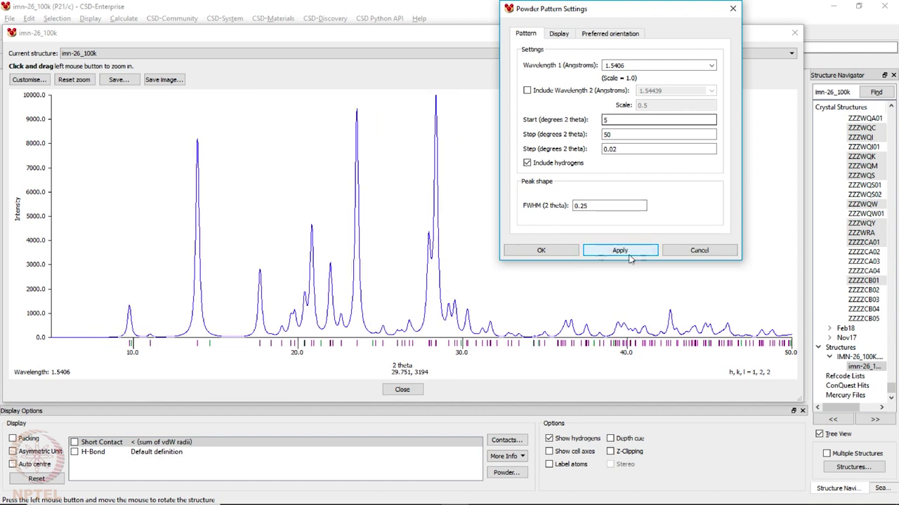
- Check the file formats offered for saving the powder pattern without saving it, and close the pattern settings
click(119, 79)
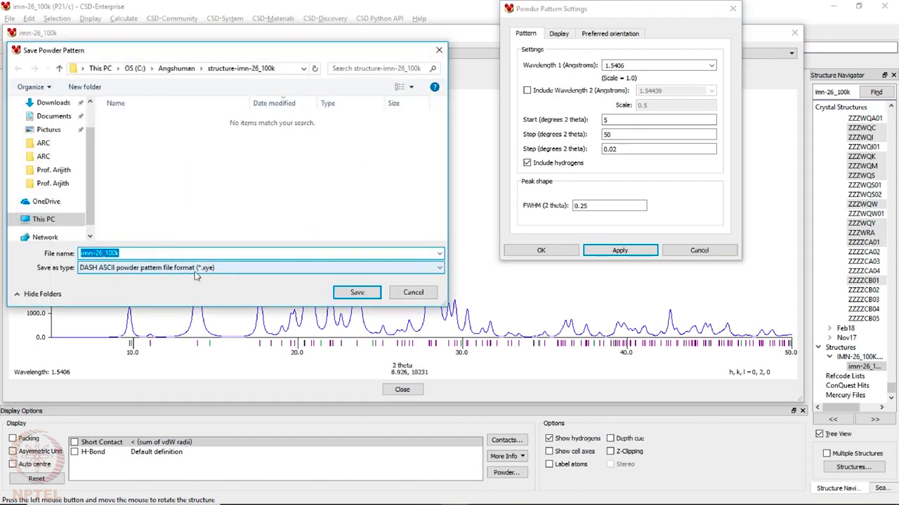
click(224, 274)
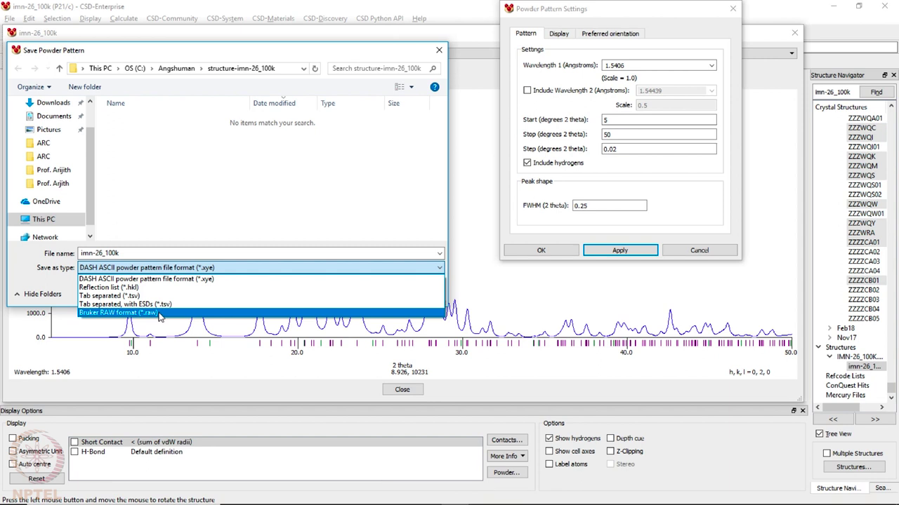
click(414, 209)
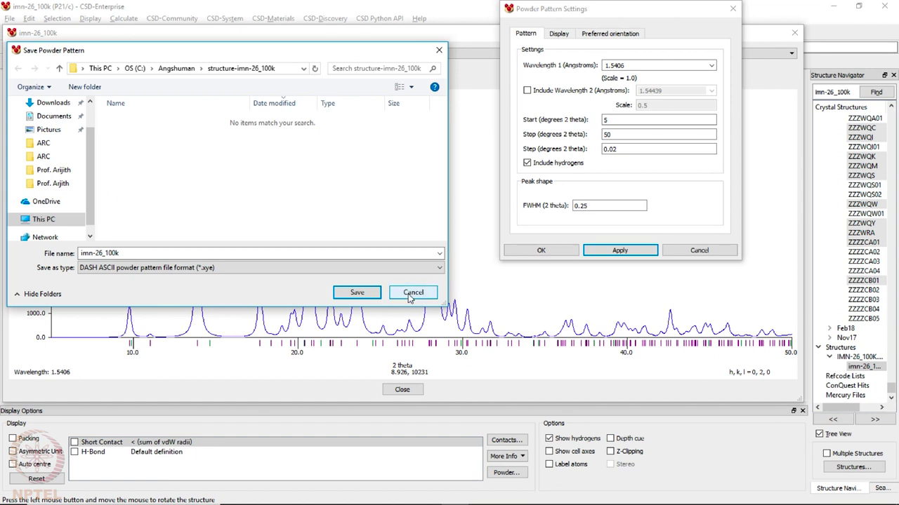
click(411, 293)
click(629, 253)
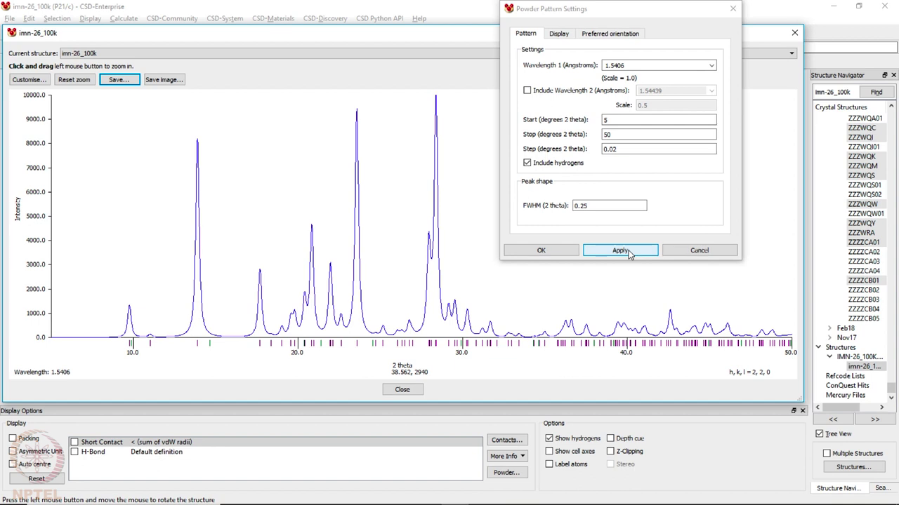
click(699, 252)
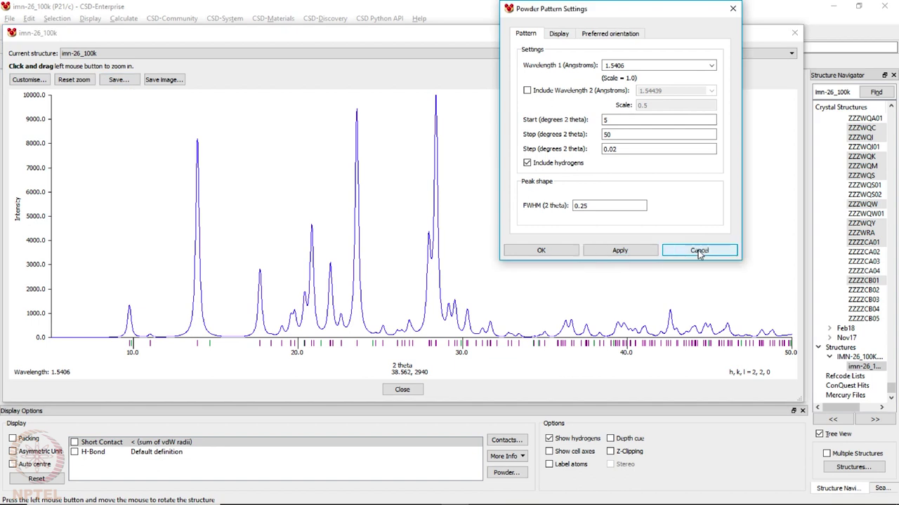
- Check the image formats offered for exporting the powder pattern without saving one, and close the pattern window
click(172, 80)
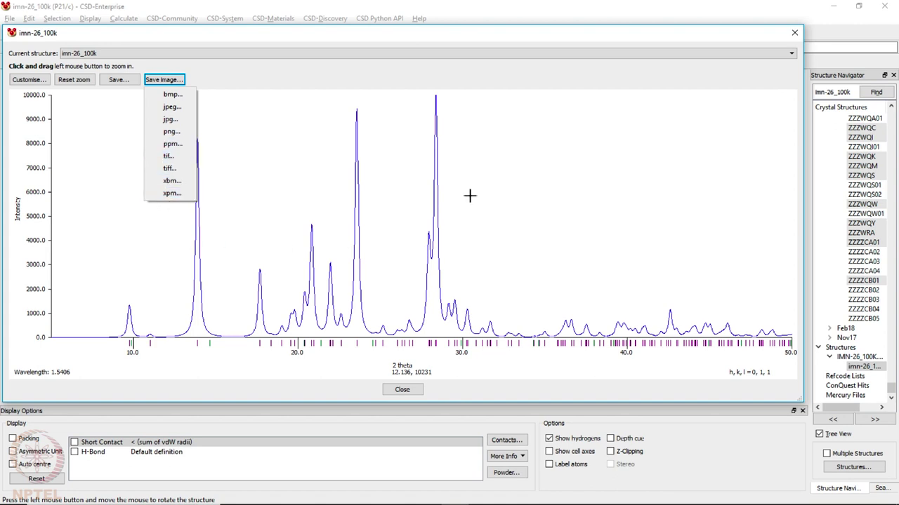
click(560, 237)
click(532, 227)
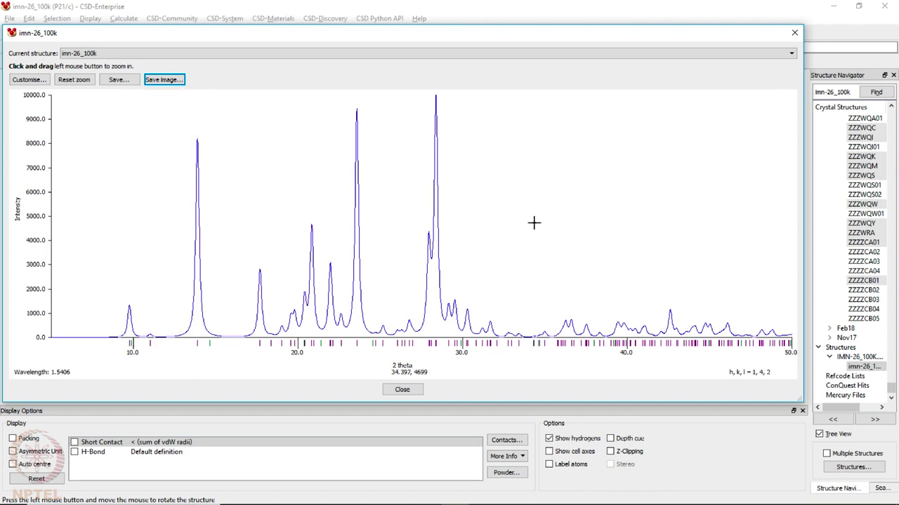
click(401, 390)
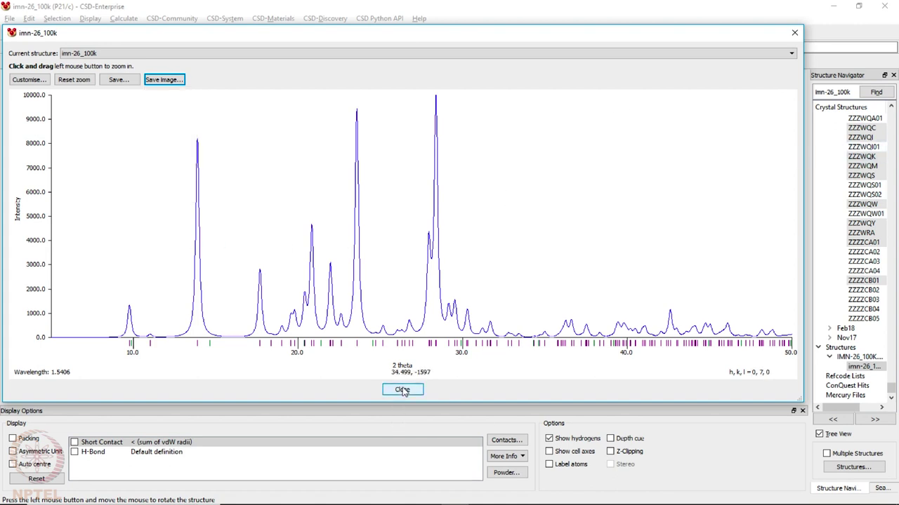